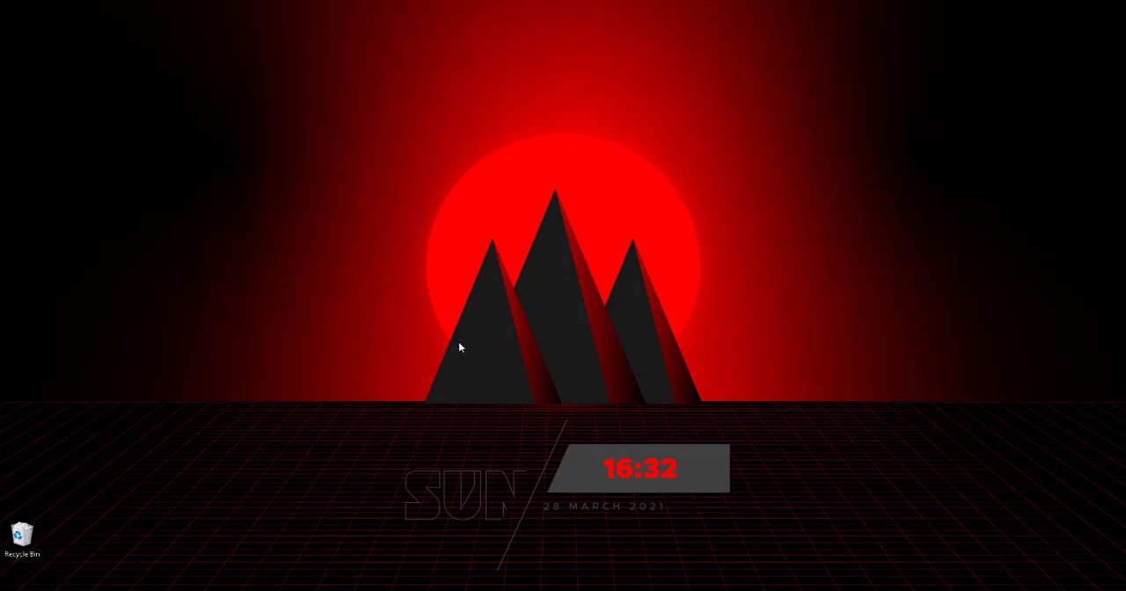
In the Opera browser, search Google for "slims 9 bulian" and open the SLiMS 9 download releases page from the official site.
click(394, 589)
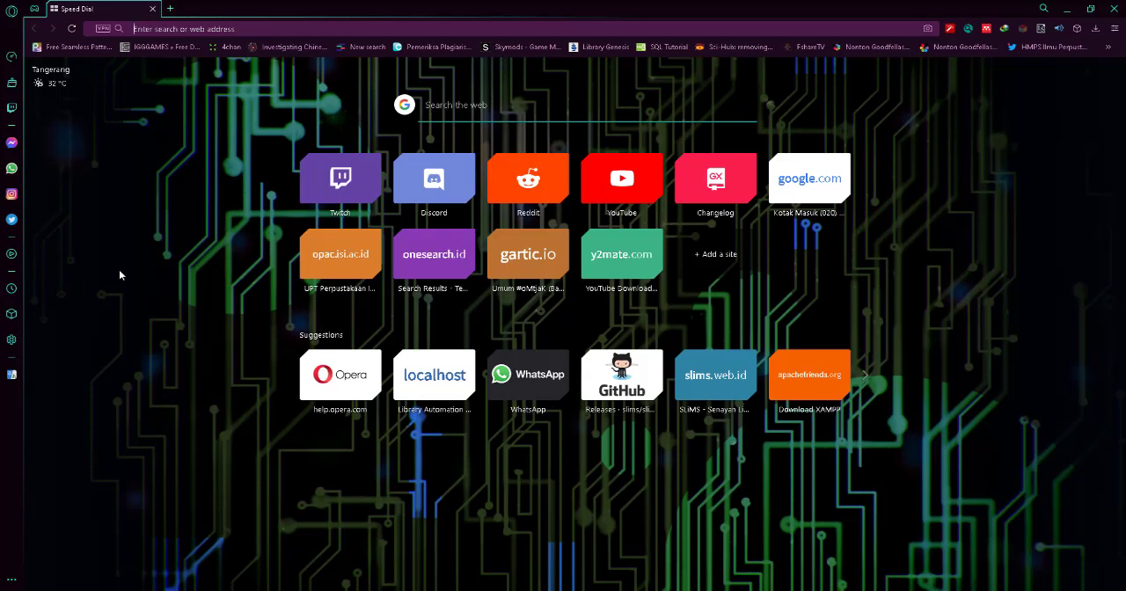
click(443, 106)
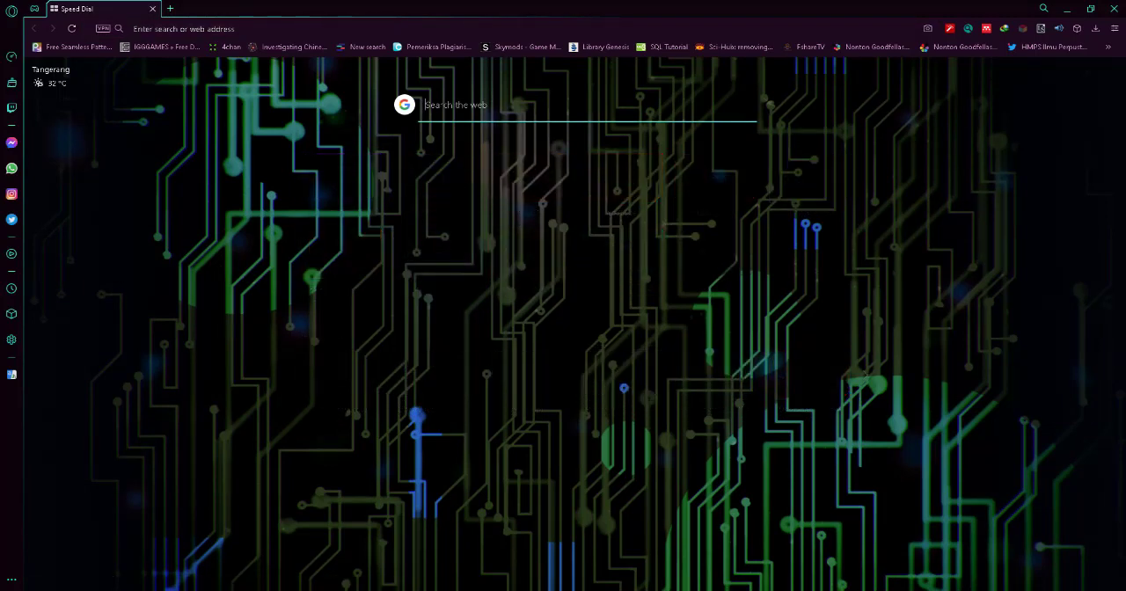
text(slims)
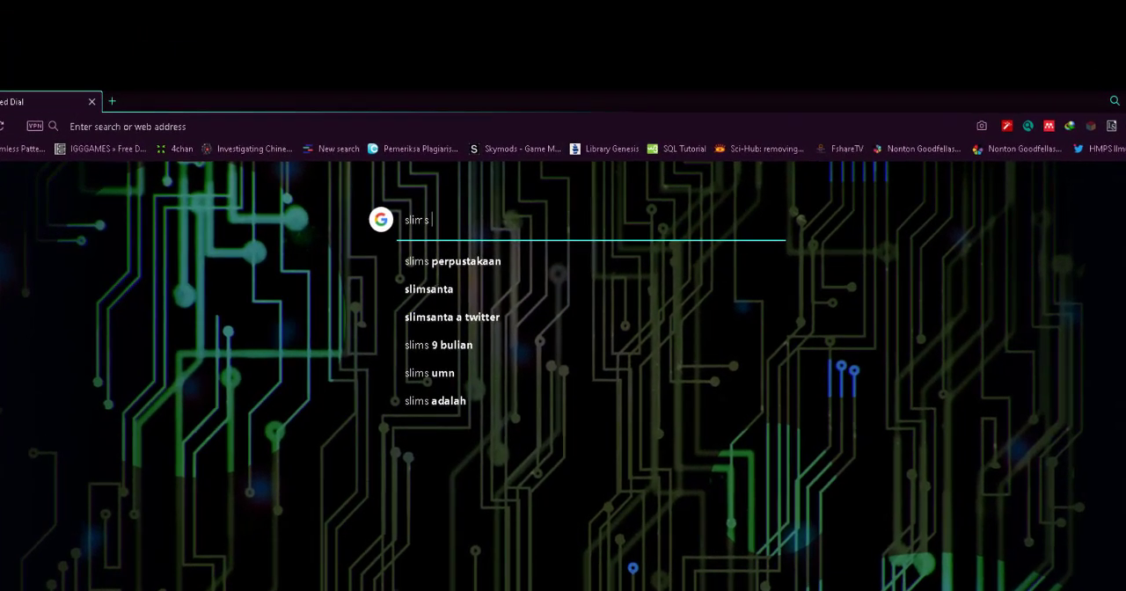
text( 9 bul)
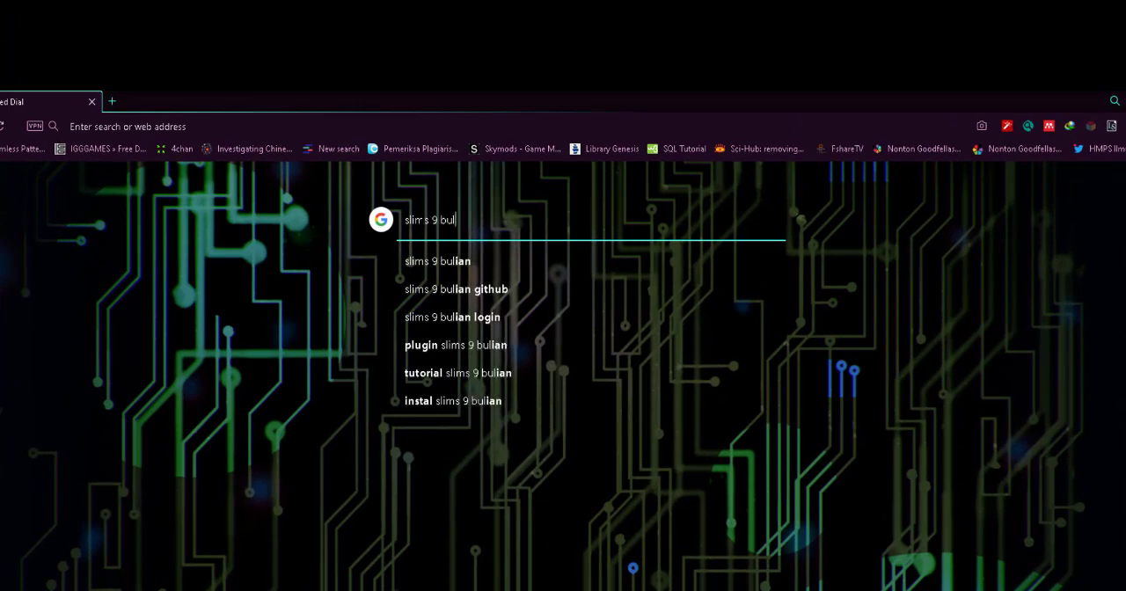
click(474, 261)
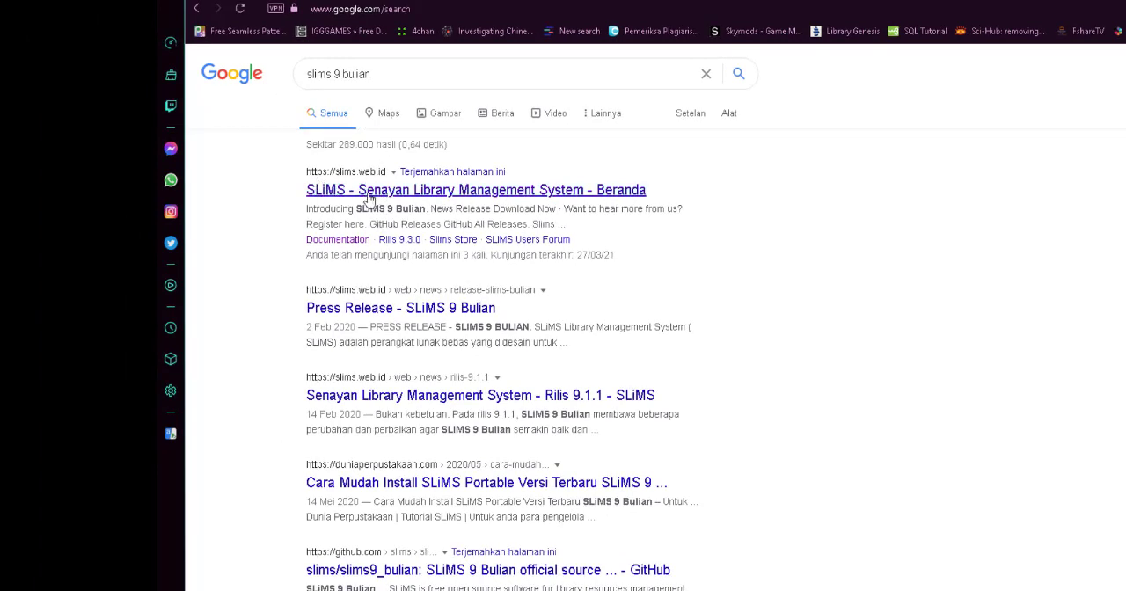
click(368, 199)
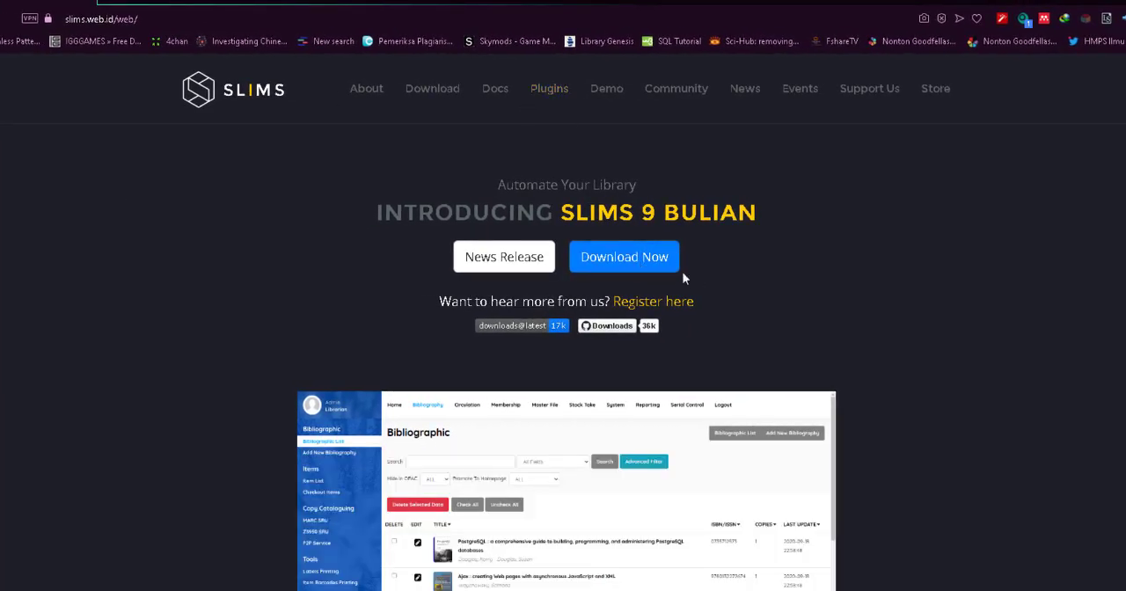
click(646, 272)
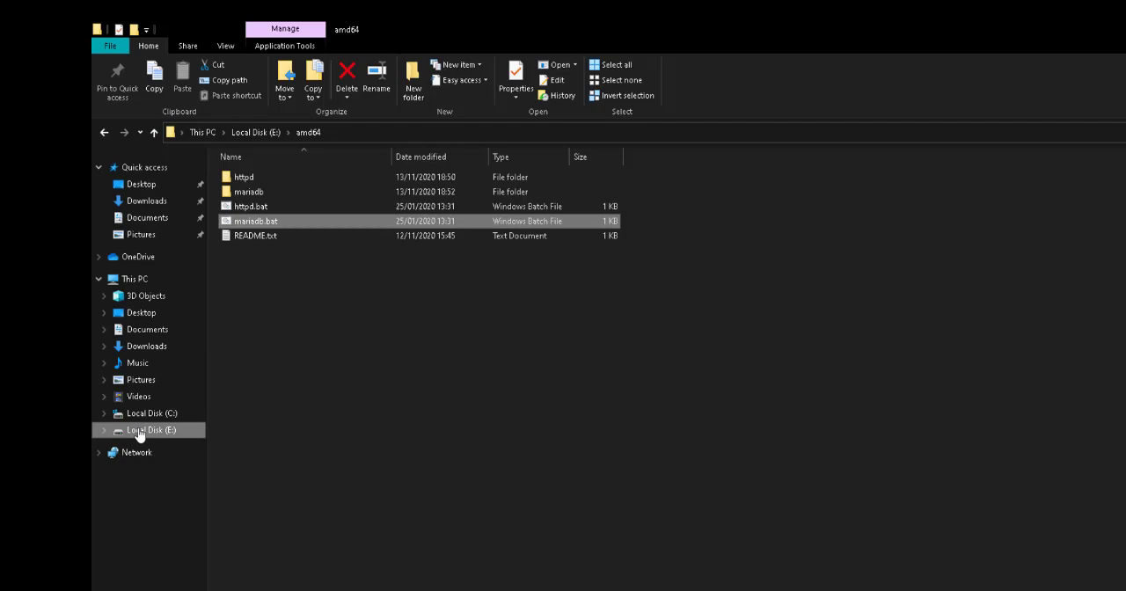
In File Explorer, extract pslims9-amd64-Update20201113.zip directly into its current location on Local Disk (E:).
click(167, 429)
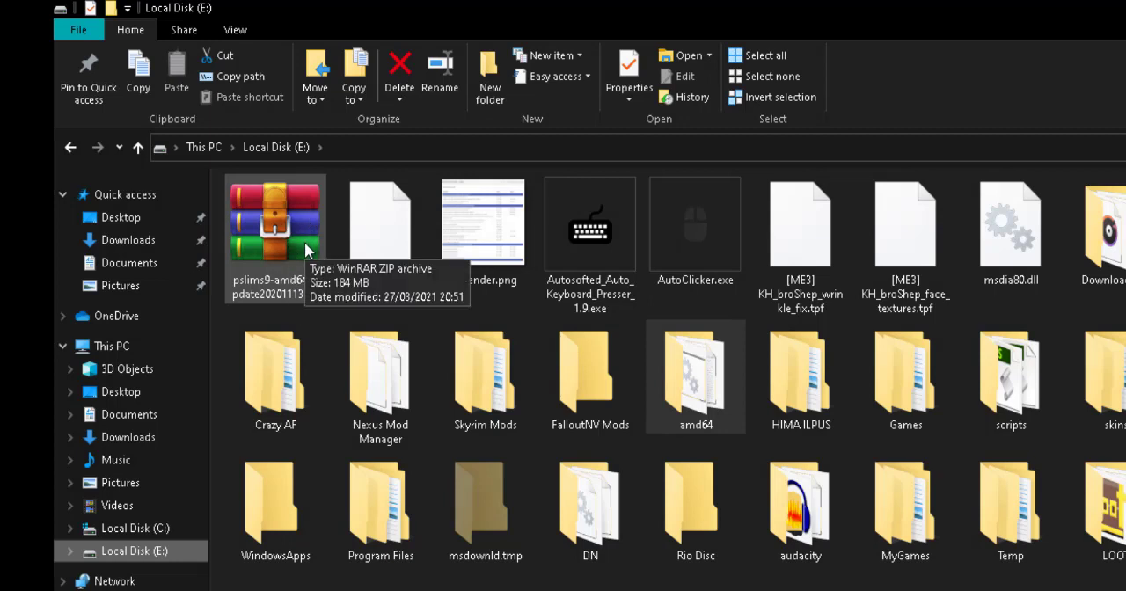
click(305, 251)
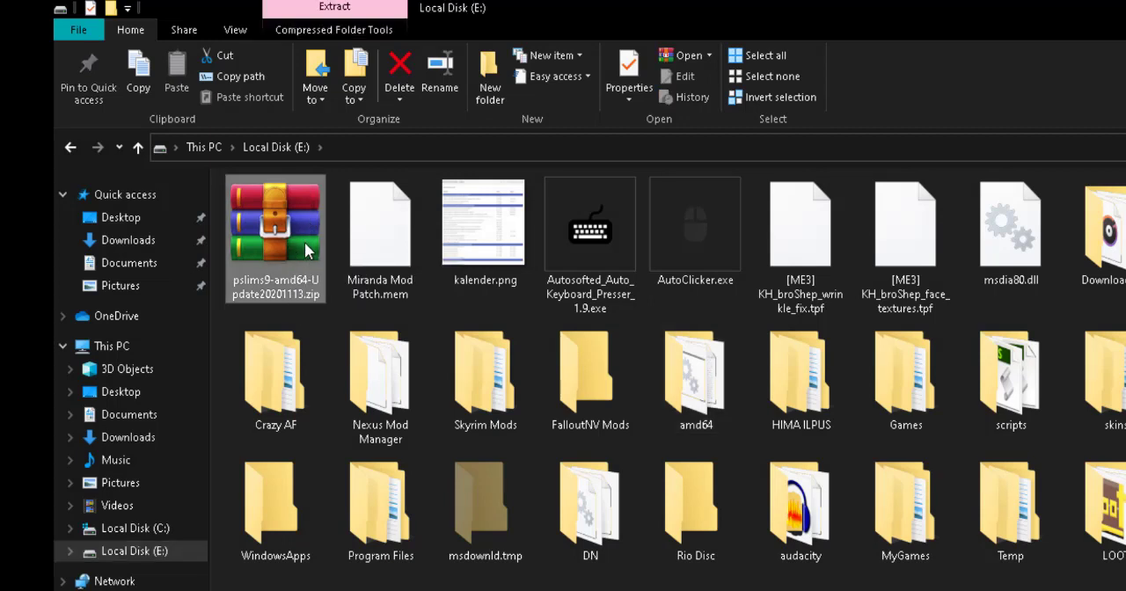
right_click(305, 250)
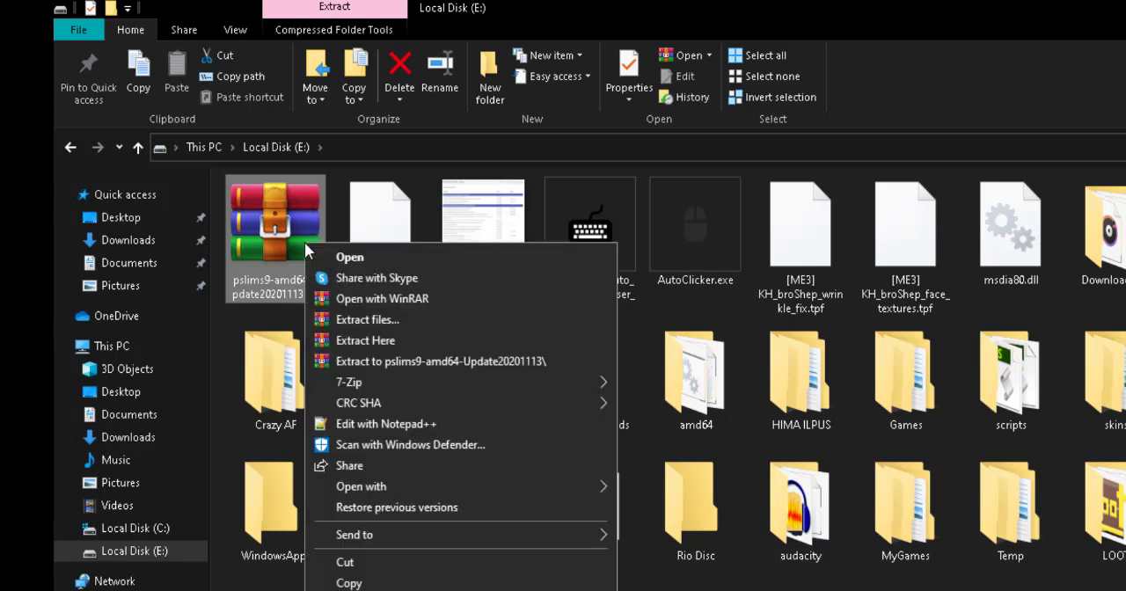
click(369, 341)
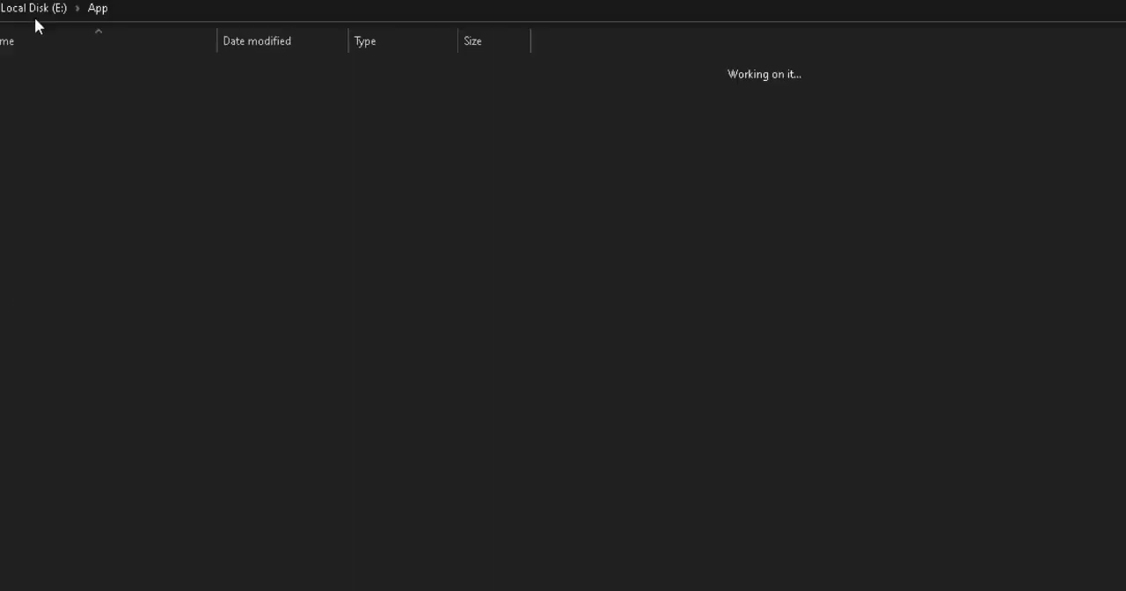
Open the amd64 folder on Local Disk (E:) and run httpd.bat to start the web server.
click(297, 107)
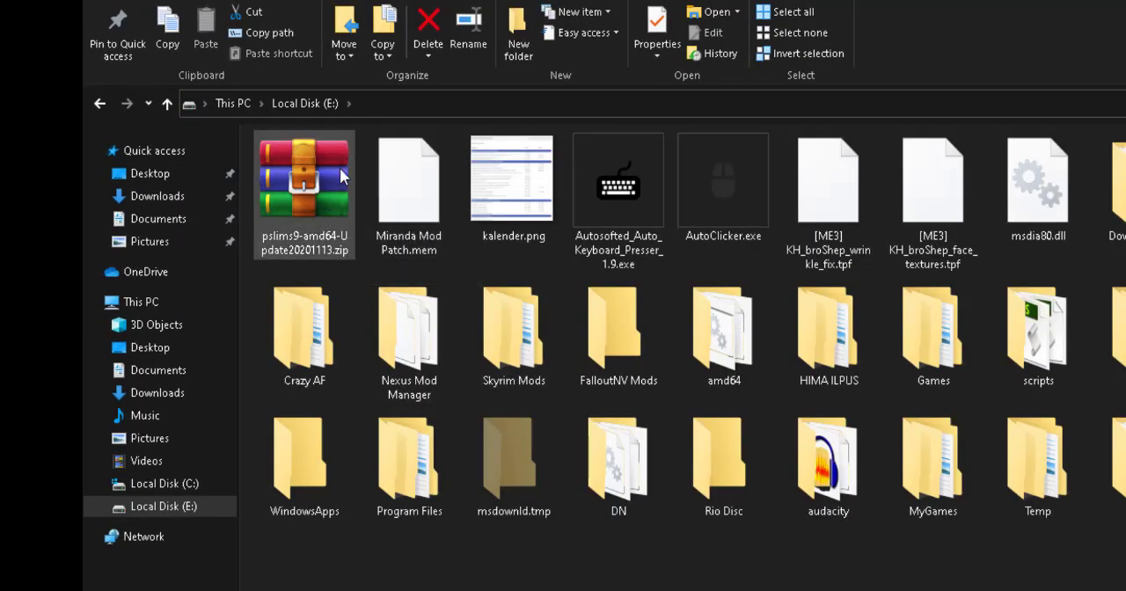
click(767, 373)
double_click(767, 372)
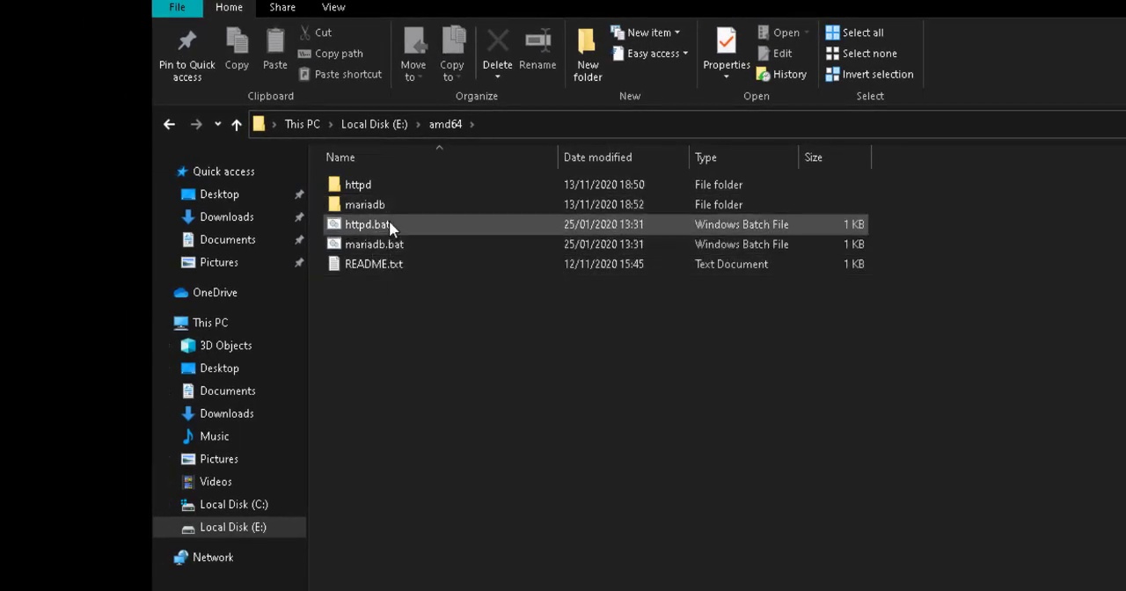
double_click(389, 225)
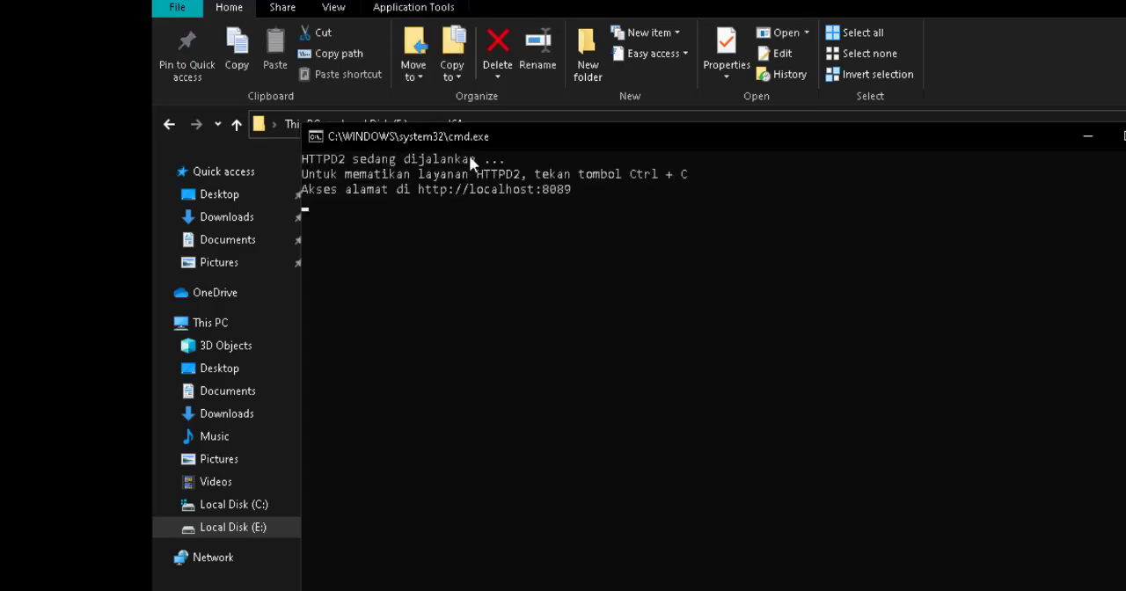
Move the HTTPD console window out of the way and run mariadb.bat to start the database server.
drag(643, 140, 645, 209)
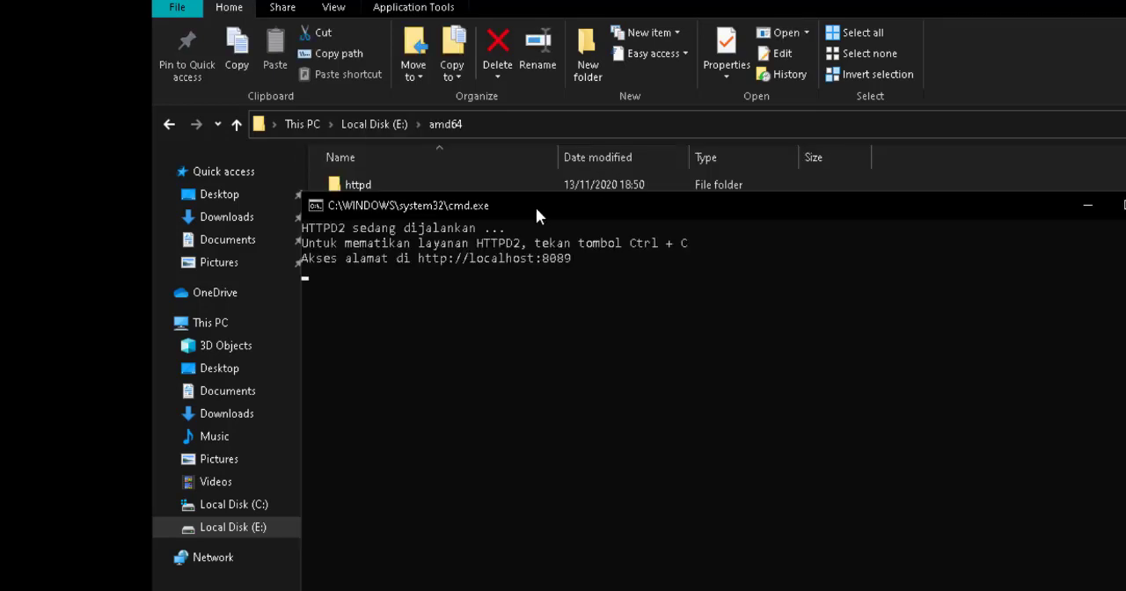
drag(536, 206, 862, 348)
double_click(432, 248)
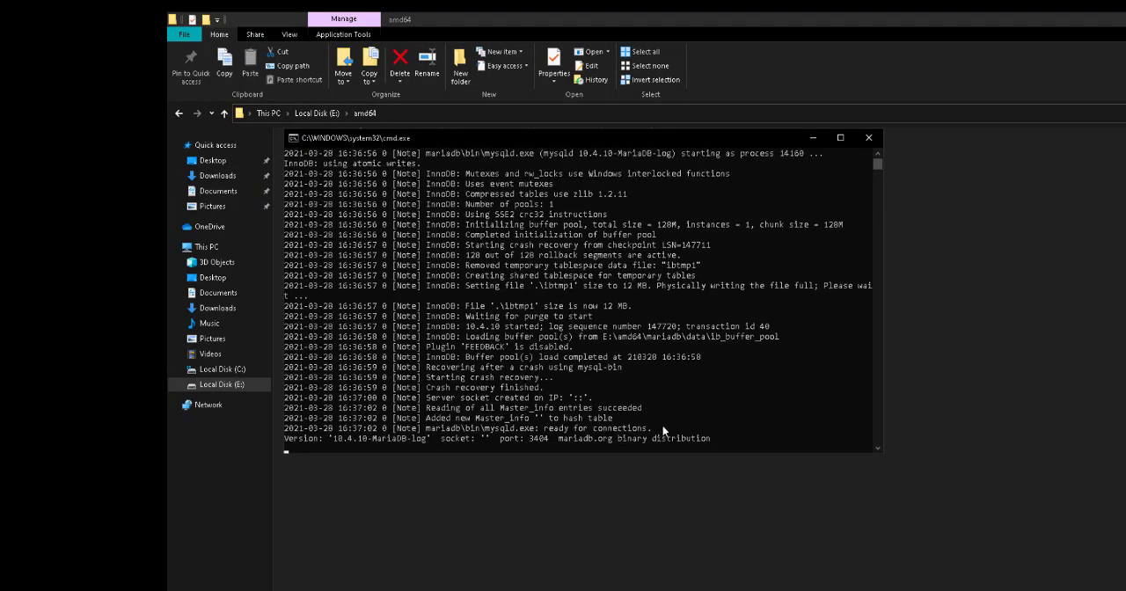
click(1038, 589)
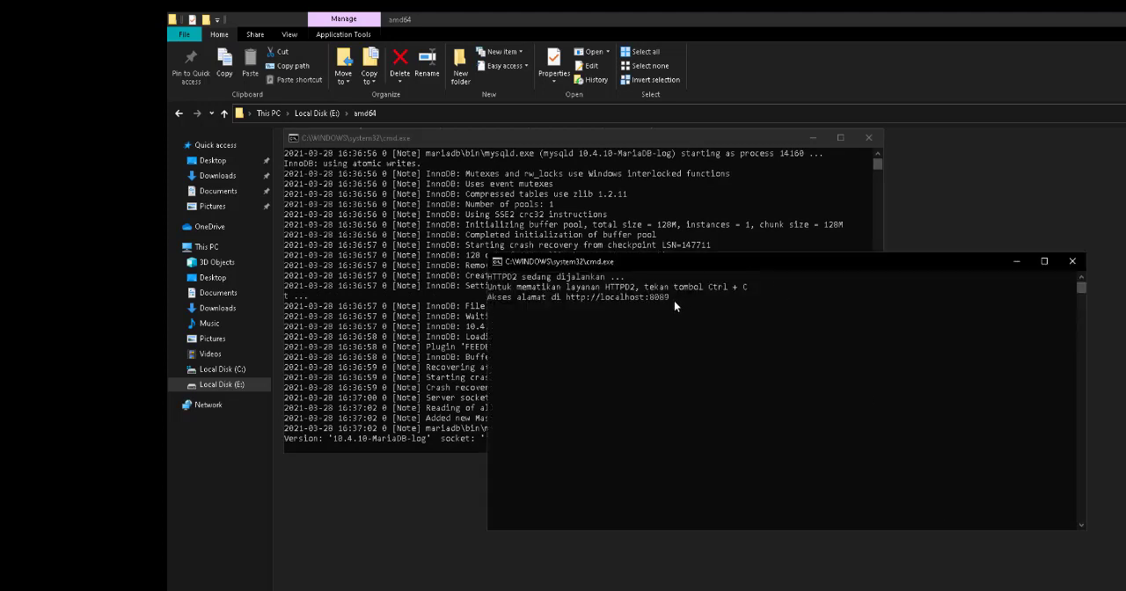
drag(673, 300, 568, 300)
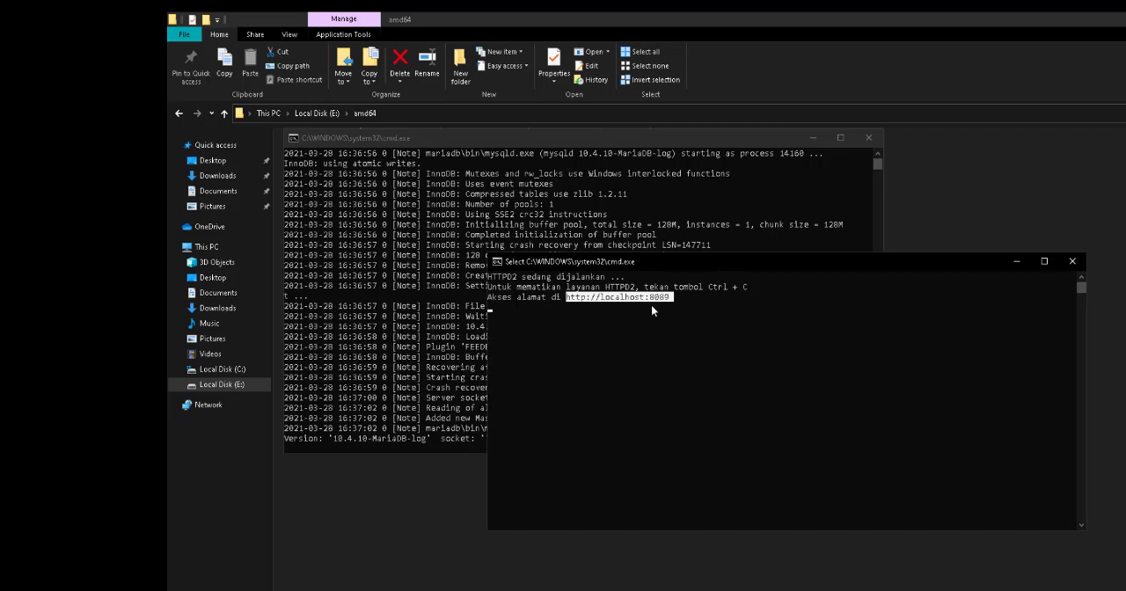
key(ctrl+c)
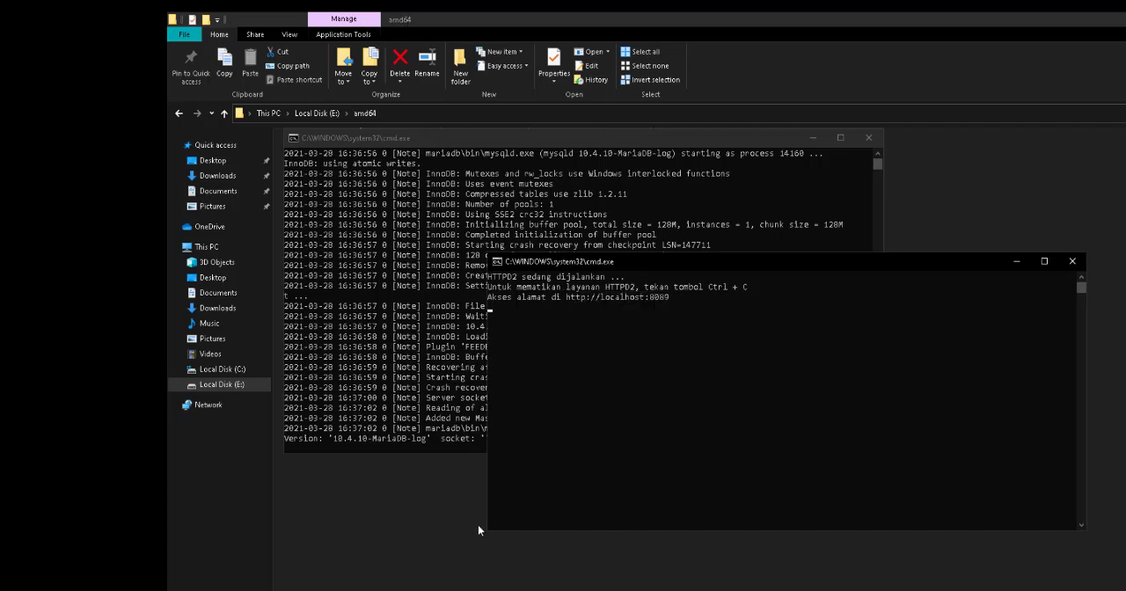
Switch to the Opera browser and open the local SLiMS catalogue at localhost:8089/bulian/.
key(alt+Tab)
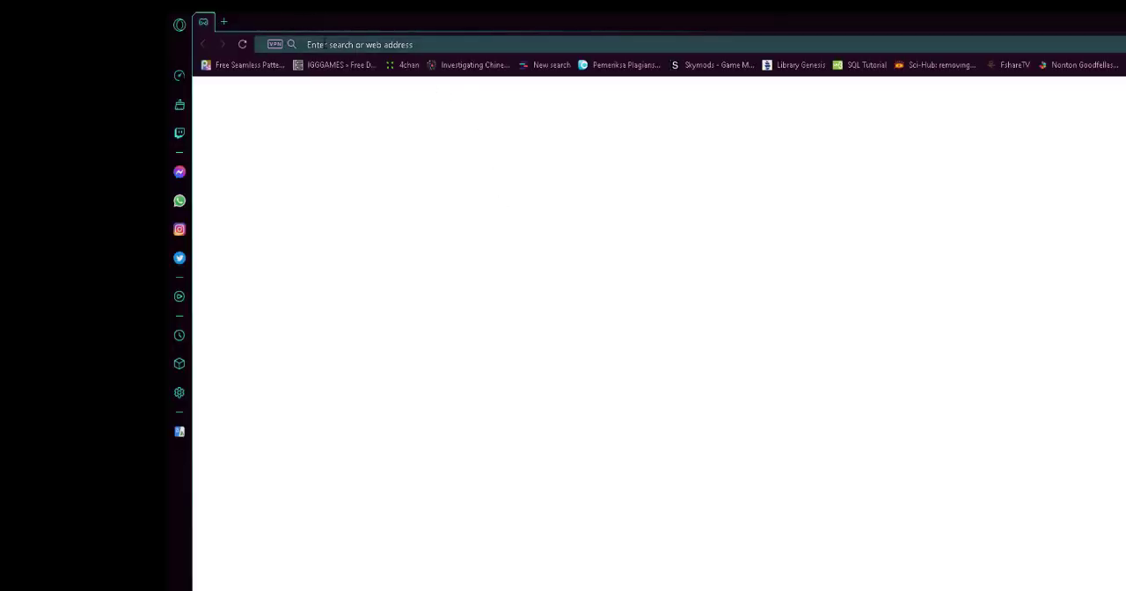
click(325, 45)
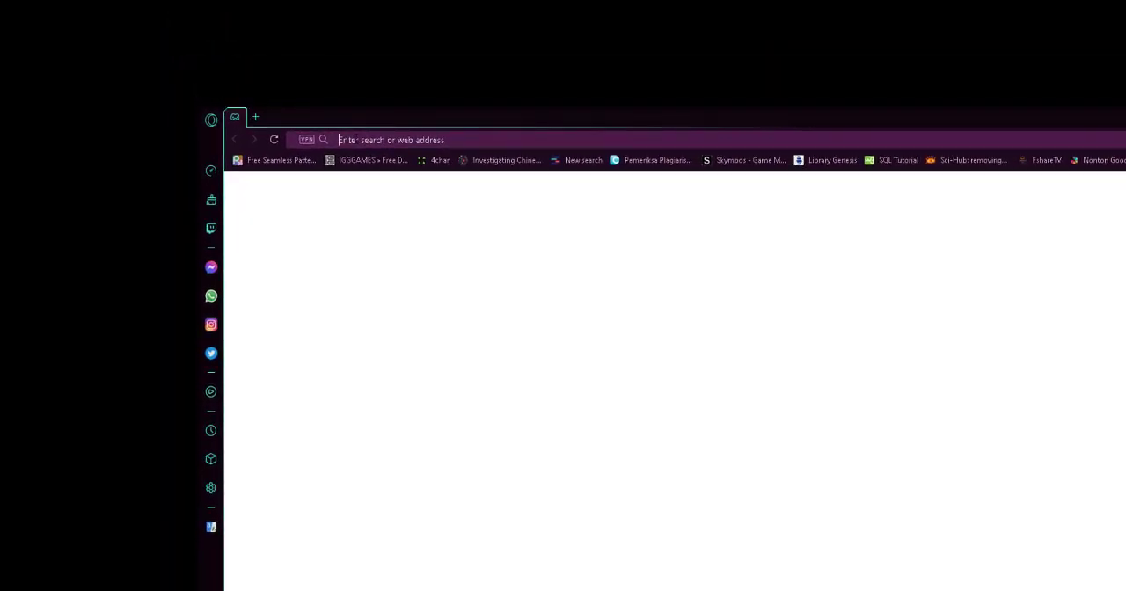
text(http://localhost:8089/bulian/)
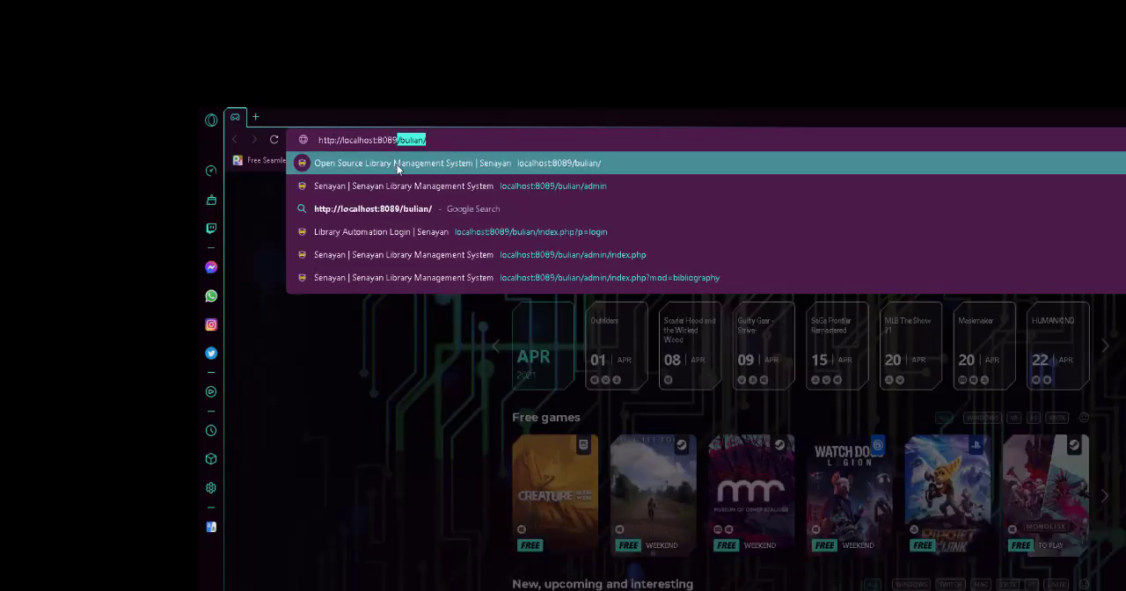
click(396, 165)
key(Return)
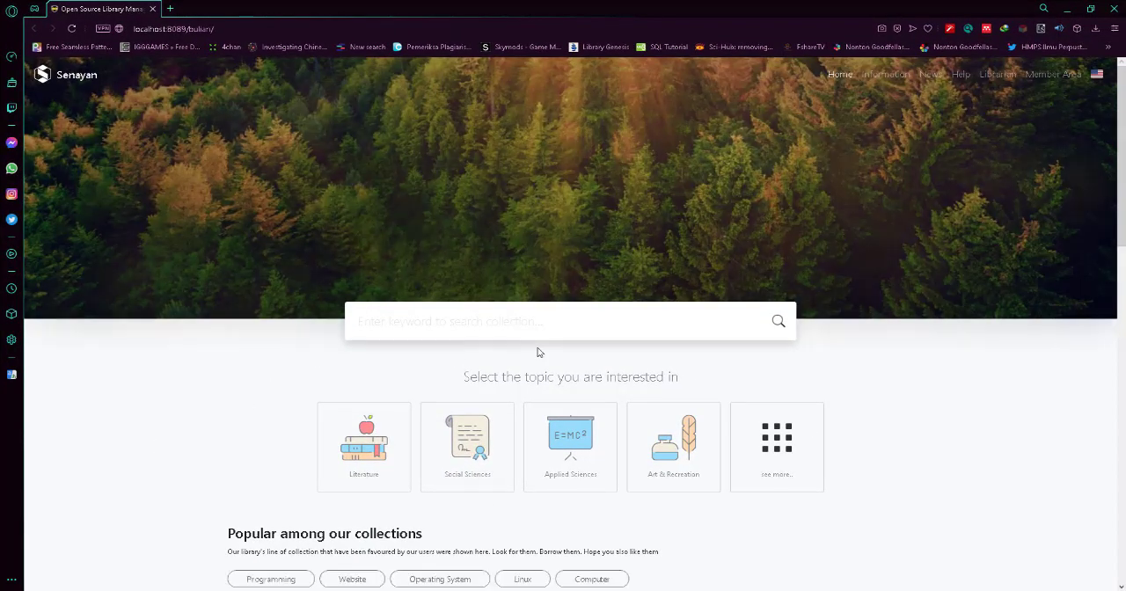
Look through the Senayan home page, examining the book collections, top reader section and library contact area.
scroll(701, 375, down, 7)
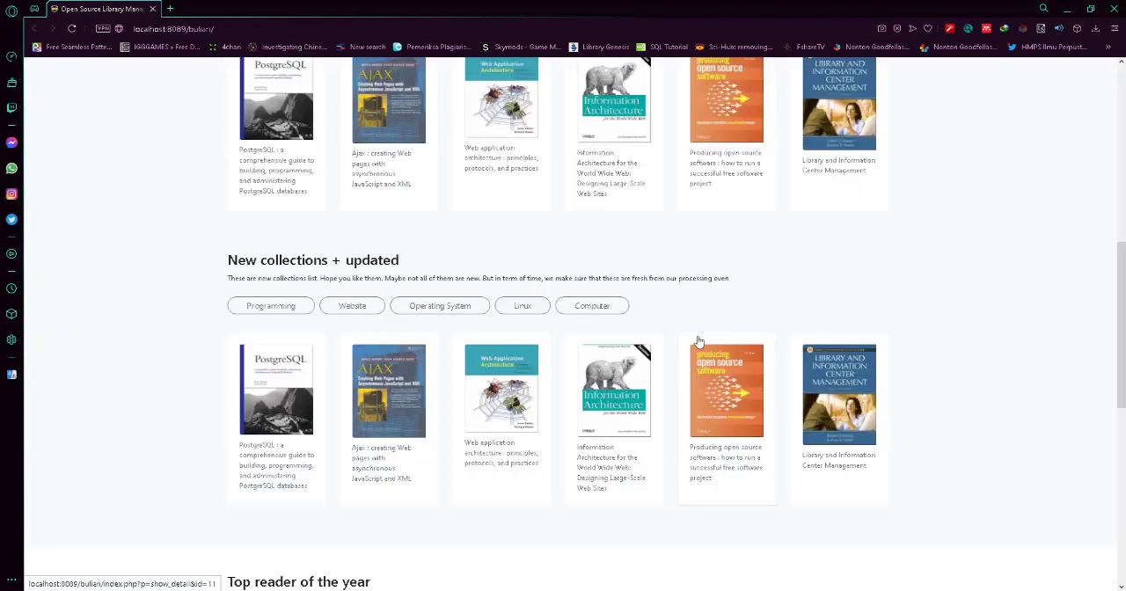
scroll(659, 276, up, 3)
scroll(434, 301, down, 6)
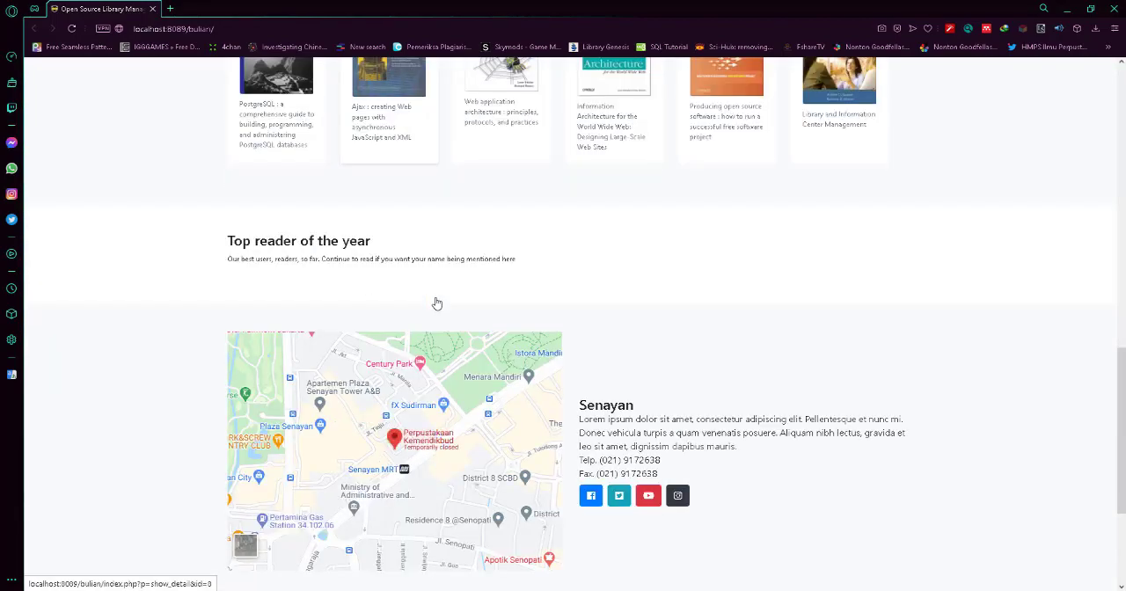
scroll(436, 302, down, 3)
scroll(691, 372, up, 6)
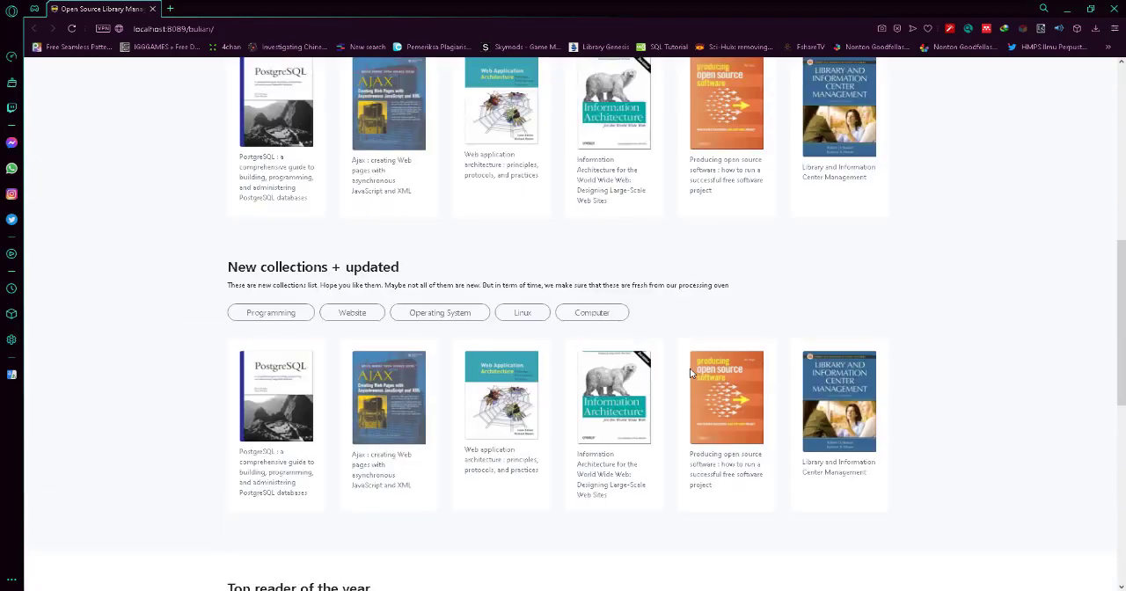
scroll(690, 367, up, 8)
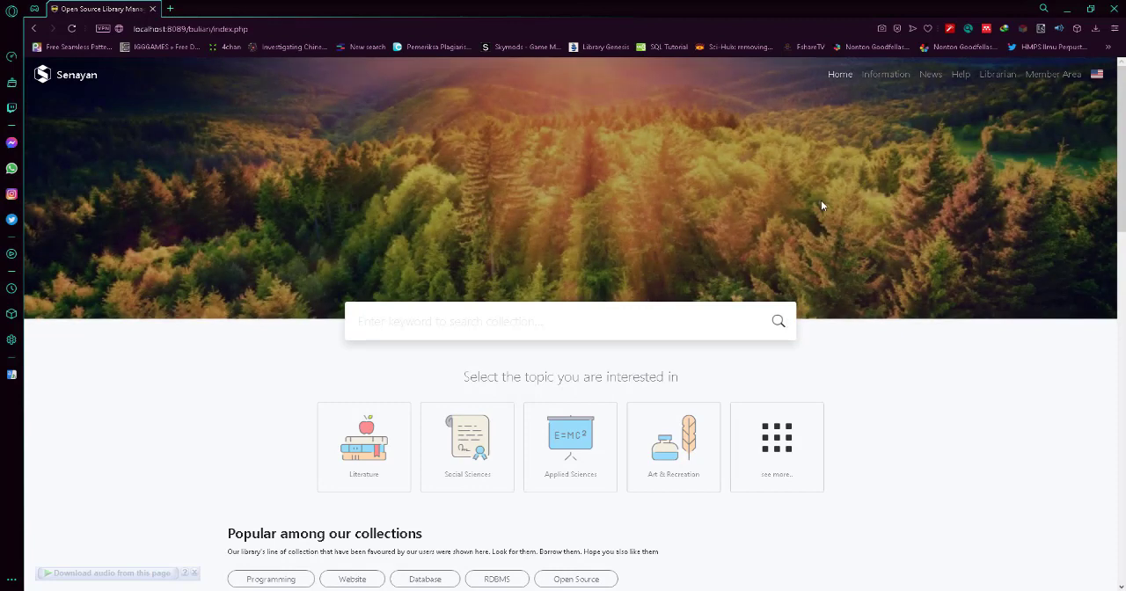
Open the Librarian page and change the end of its address to index.php?p=login to load the library automation login page.
click(995, 80)
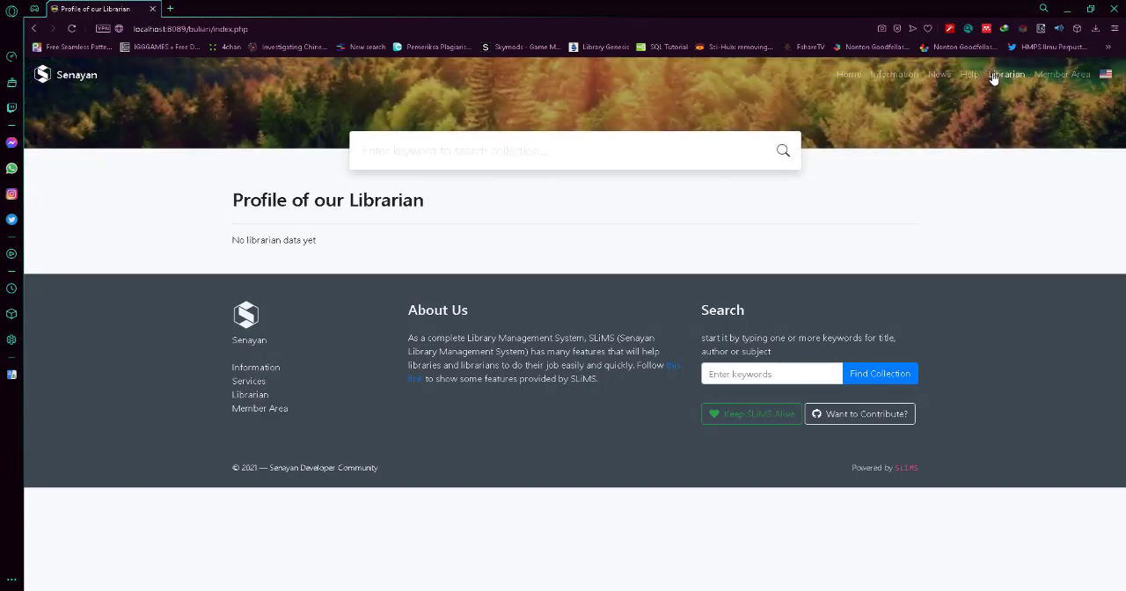
click(993, 78)
click(324, 28)
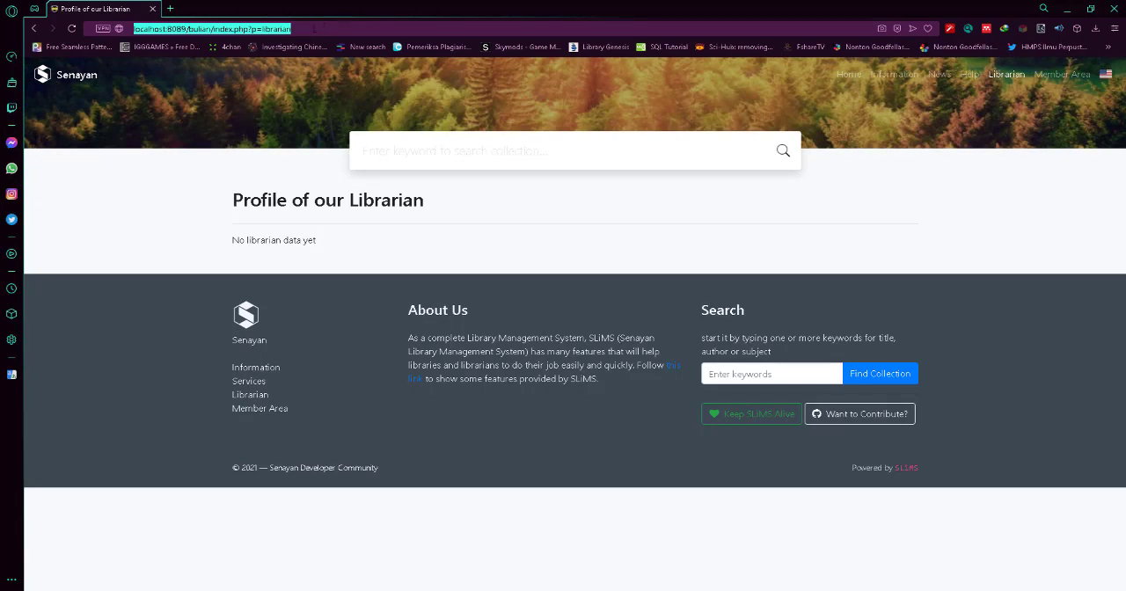
click(298, 29)
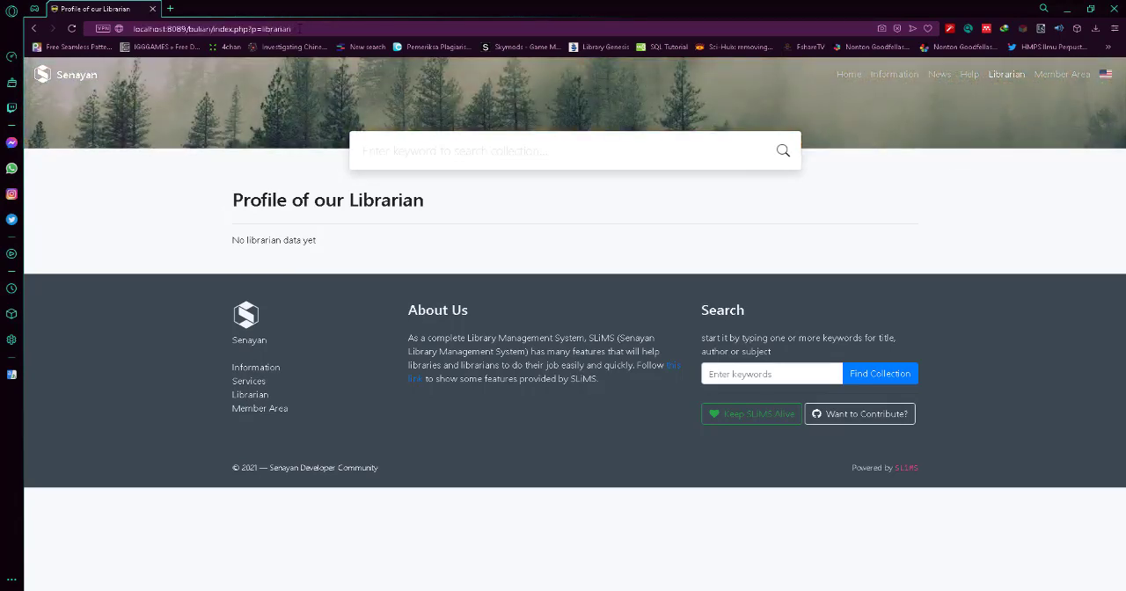
key(BackSpace)
key(BackSpace)
key(BackSpace)
key(BackSpace)
key(BackSpace)
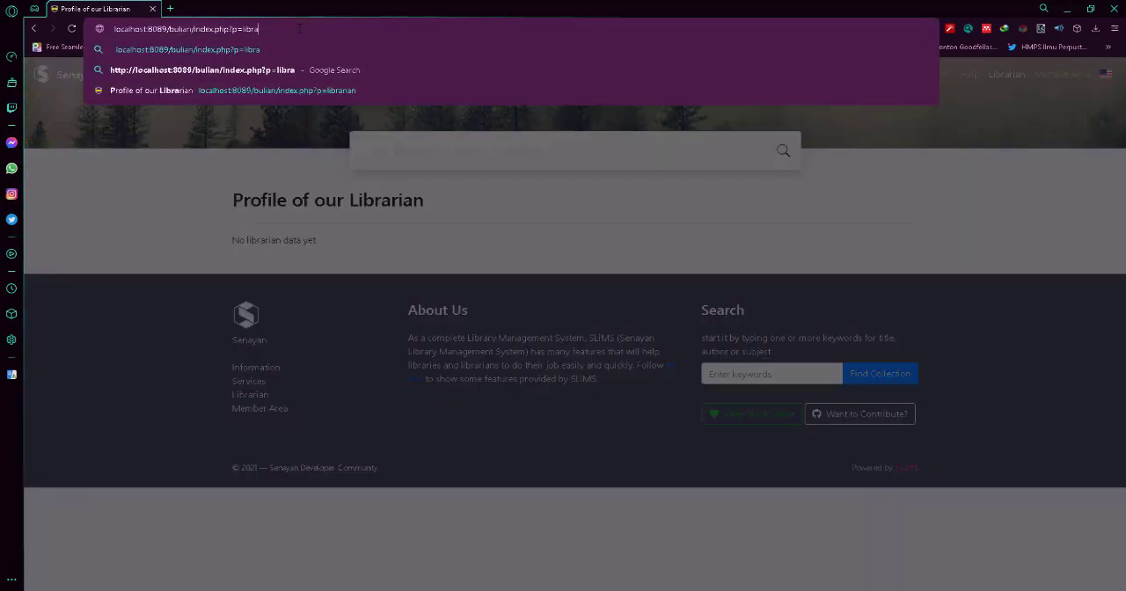
key(BackSpace)
key(BackSpace)
key(BackSpace)
key(BackSpace)
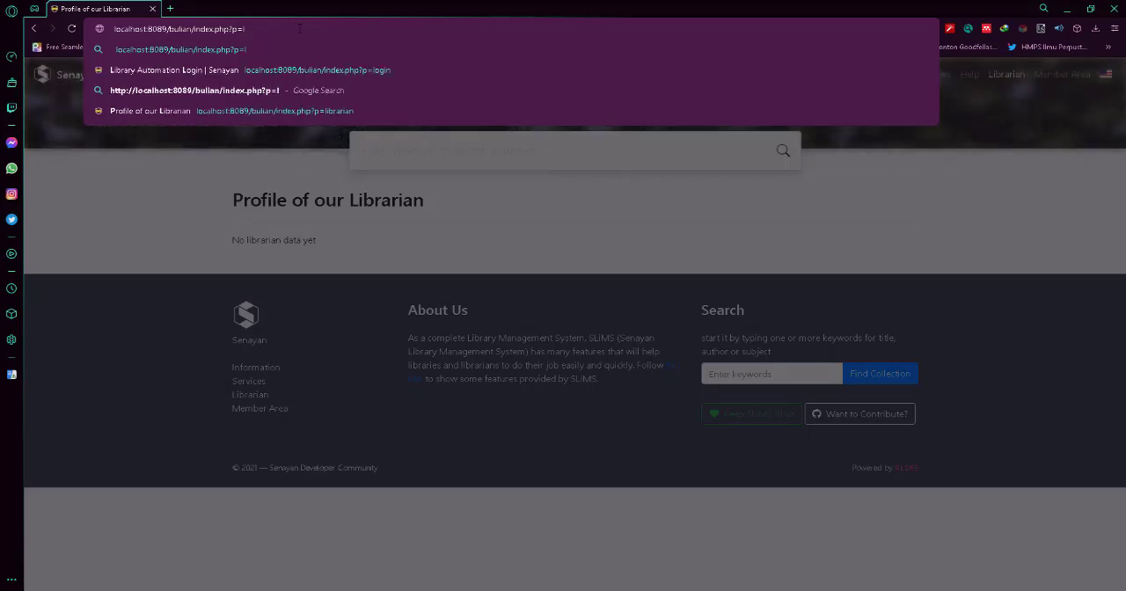
text(ogin)
key(Return)
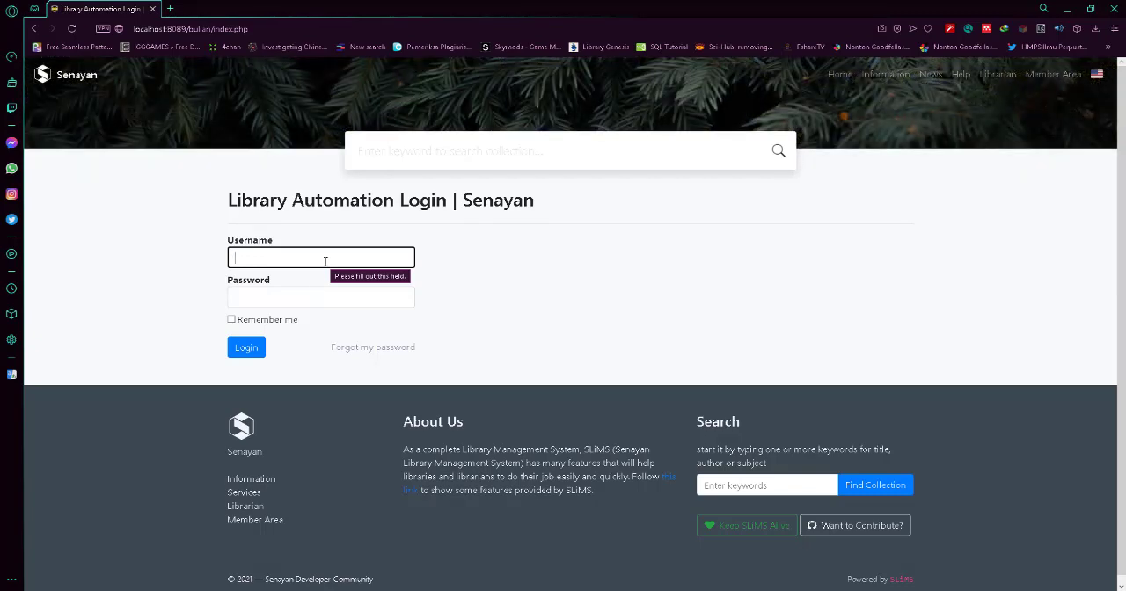
Log in to library automation with the username admin and the account password.
text(admin)
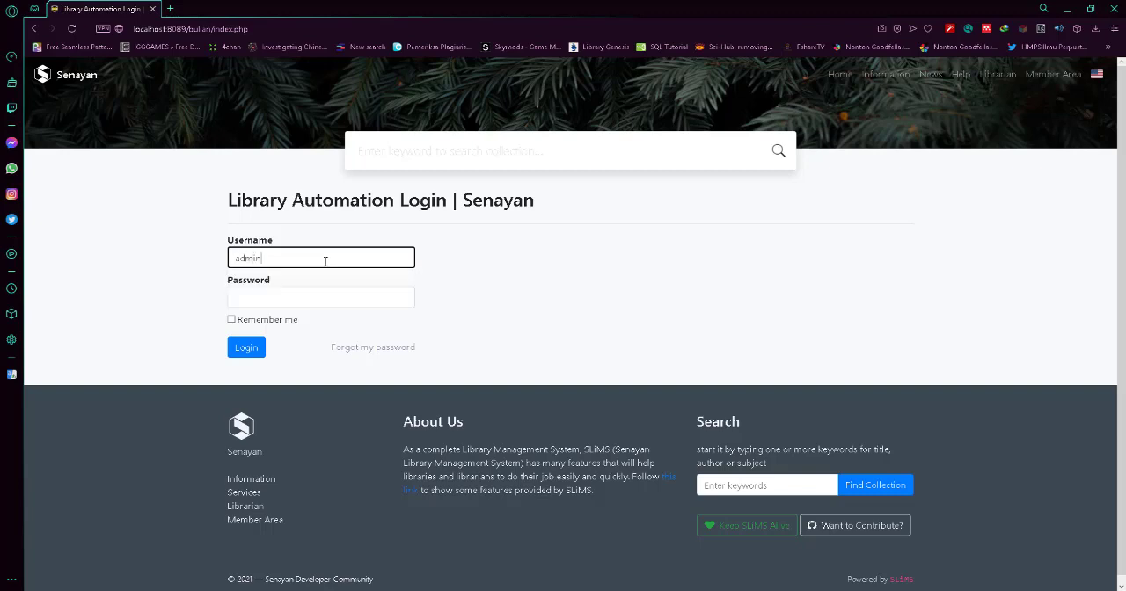
click(319, 296)
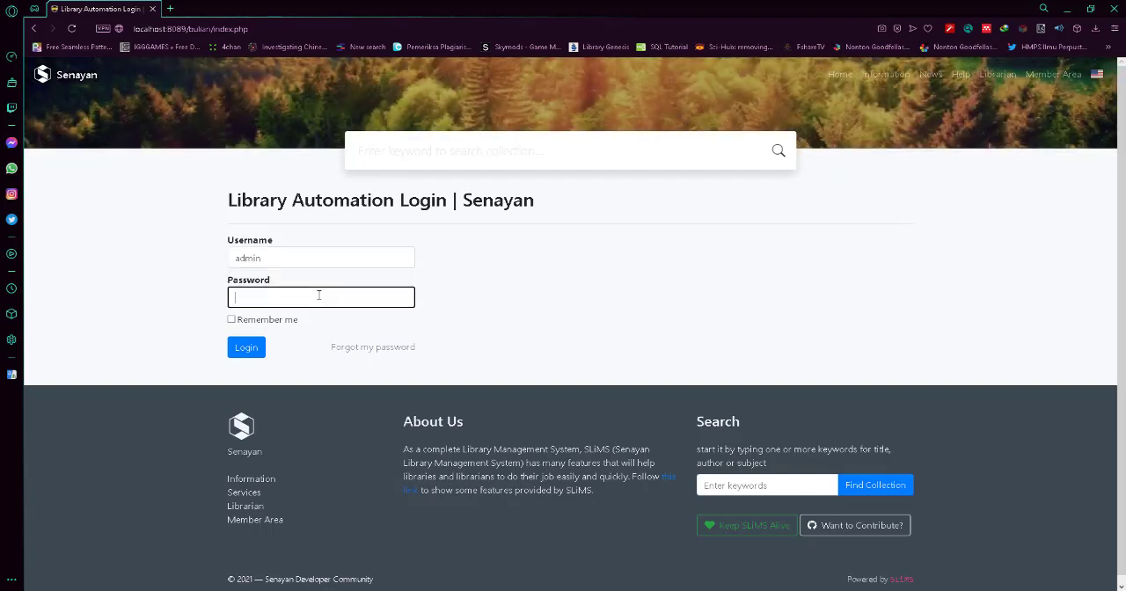
text(admin)
click(261, 345)
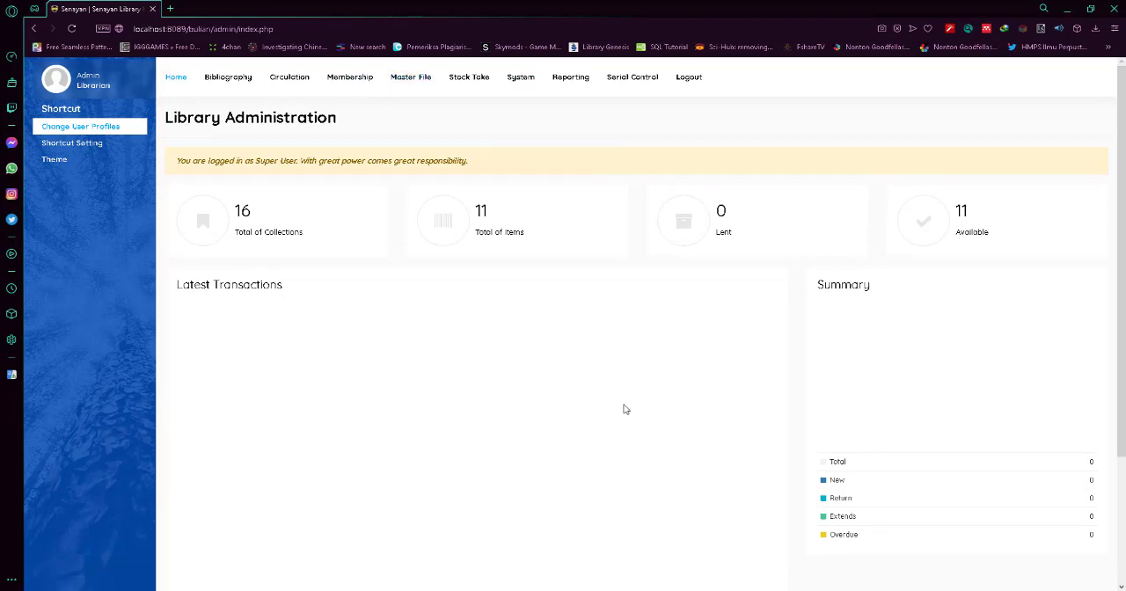
Change the library name to Undip in the global system configuration.
click(519, 86)
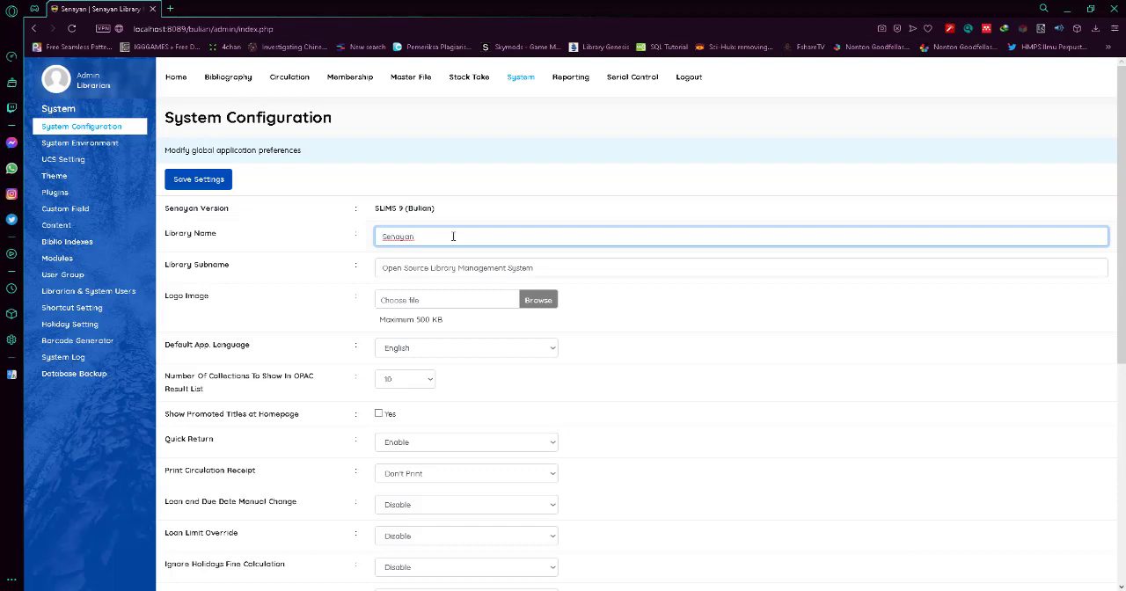
key(BackSpace)
key(BackSpace)
key(BackSpace)
key(BackSpace)
key(BackSpace)
key(BackSpace)
key(BackSpace)
text(Undip)
click(564, 270)
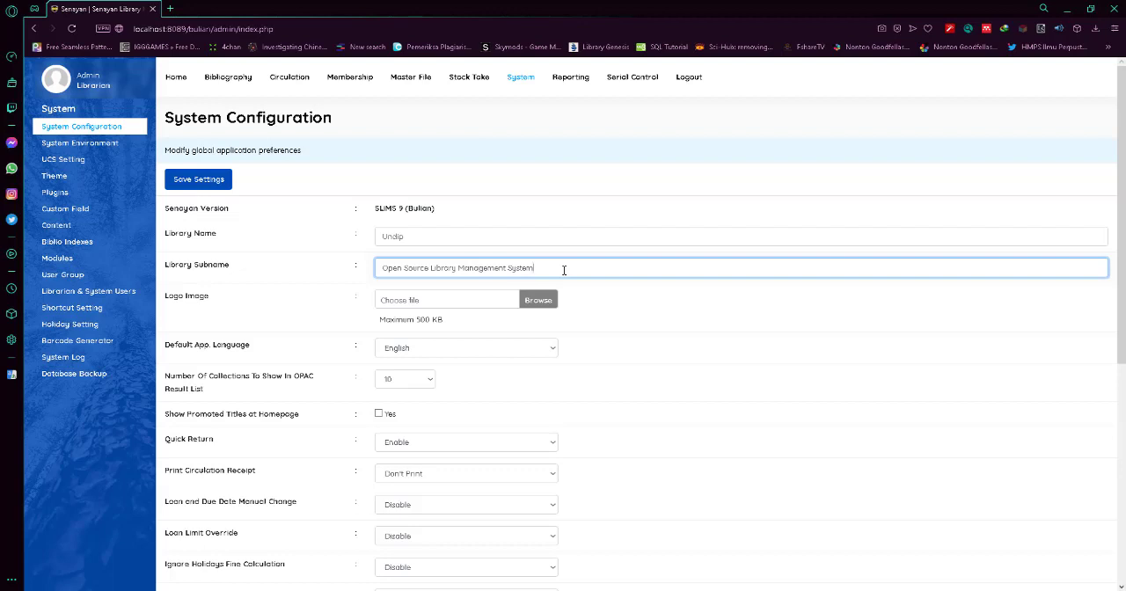
Examine the default language choices and the remaining global preferences, such as circulation, OPAC and visitor counter settings.
click(444, 351)
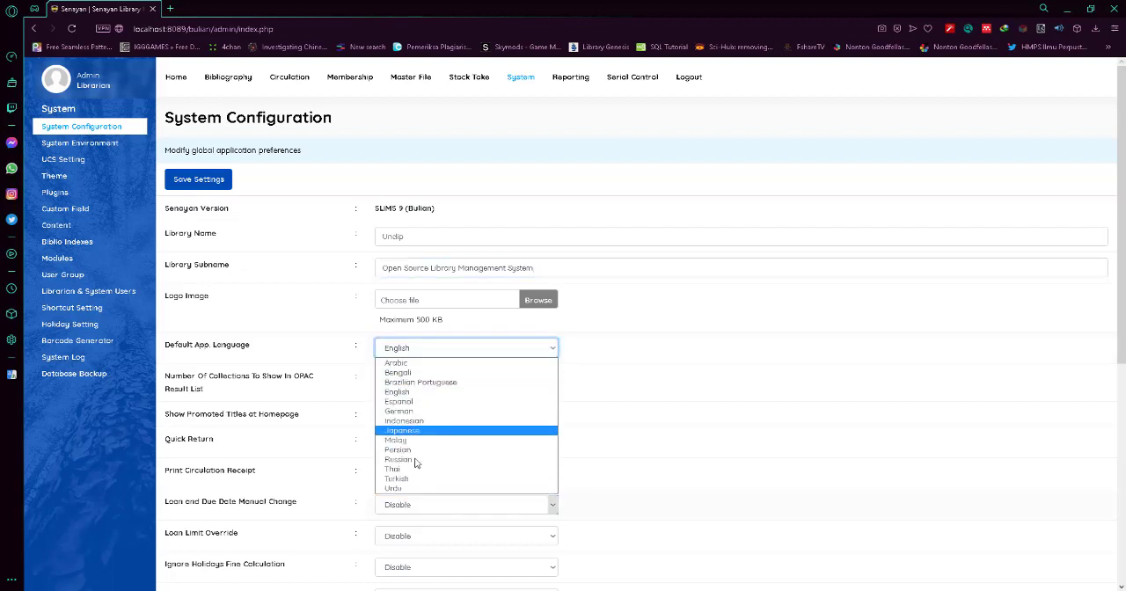
click(428, 354)
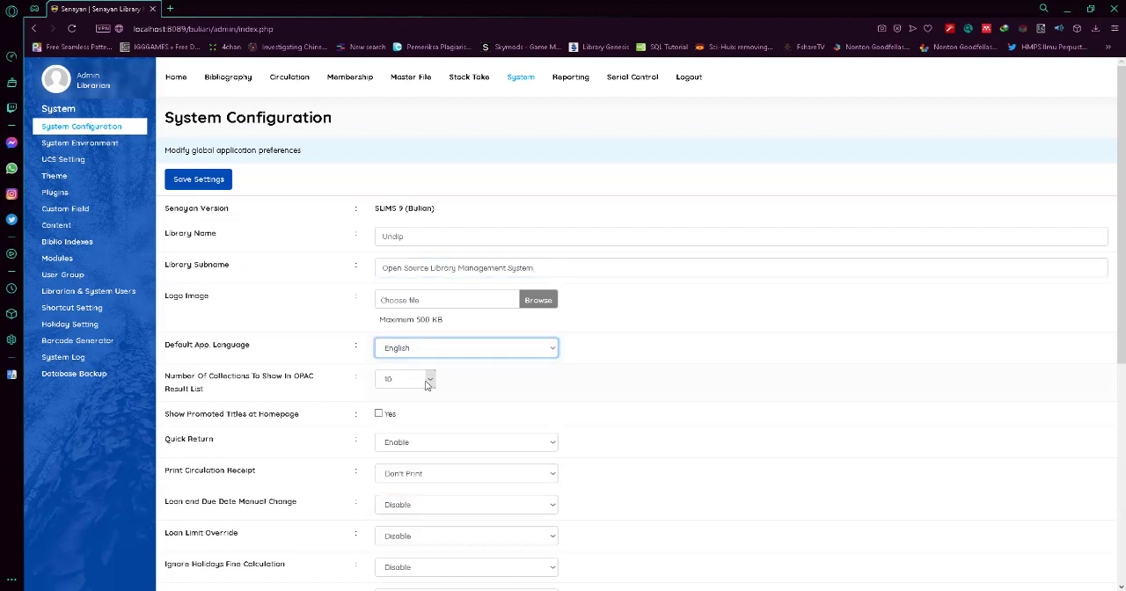
scroll(426, 384, down, 2)
scroll(426, 384, down, 2)
scroll(797, 343, up, 3)
scroll(420, 264, down, 2)
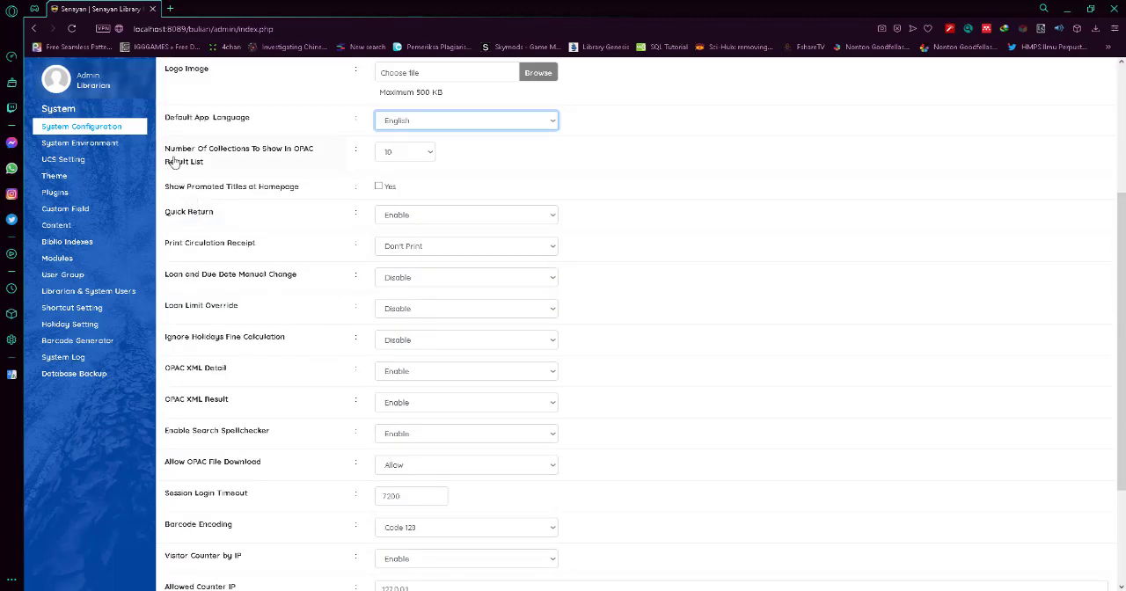
scroll(602, 264, down, 3)
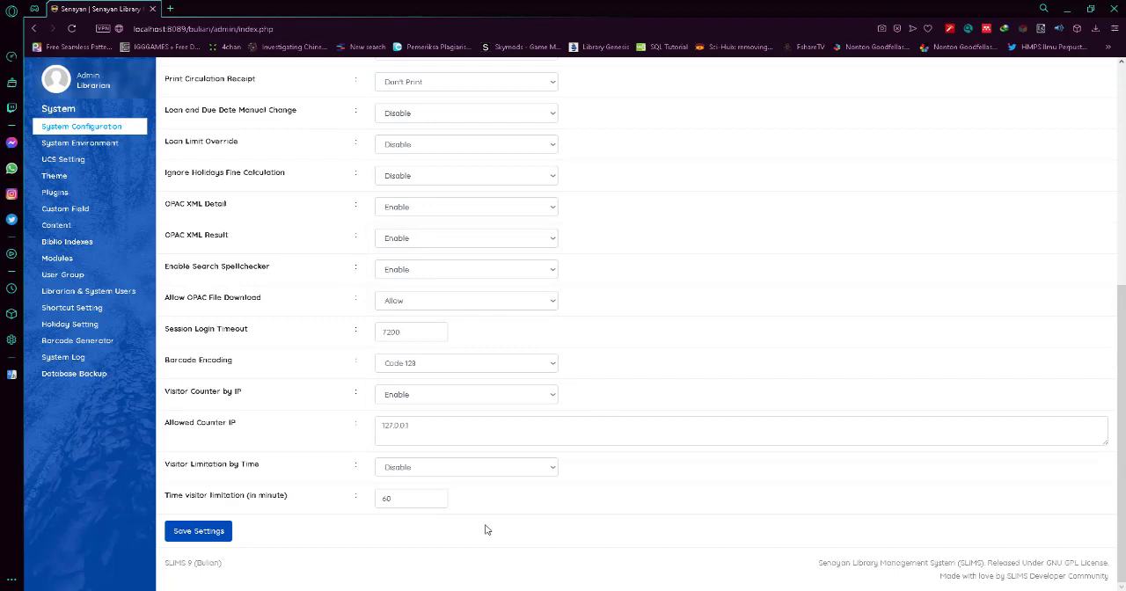
scroll(580, 295, up, 3)
scroll(580, 299, down, 3)
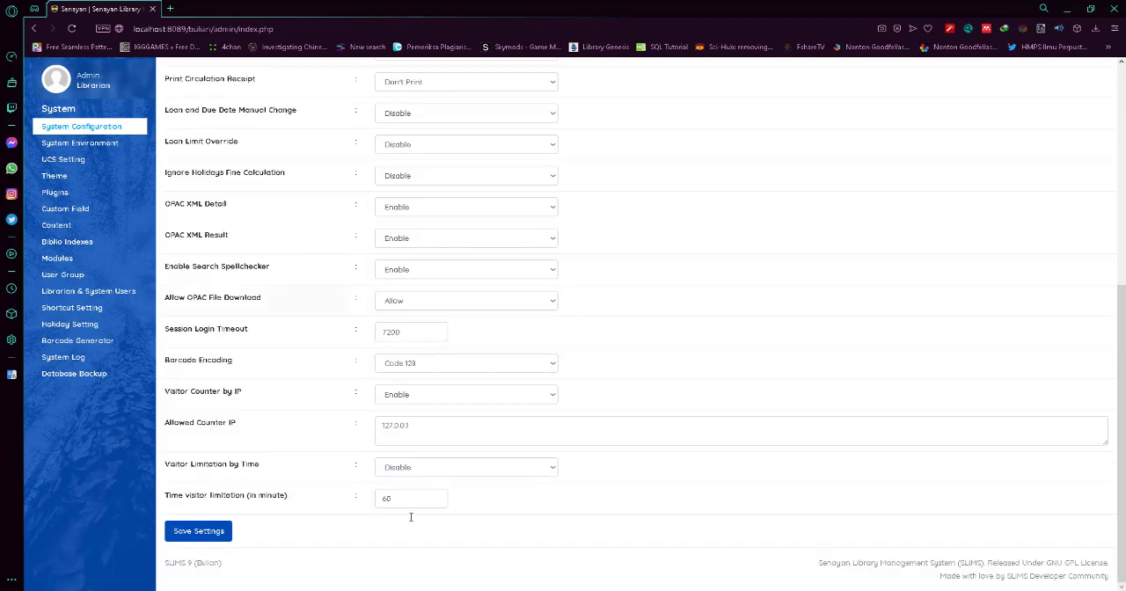
Save the system configuration settings.
click(220, 538)
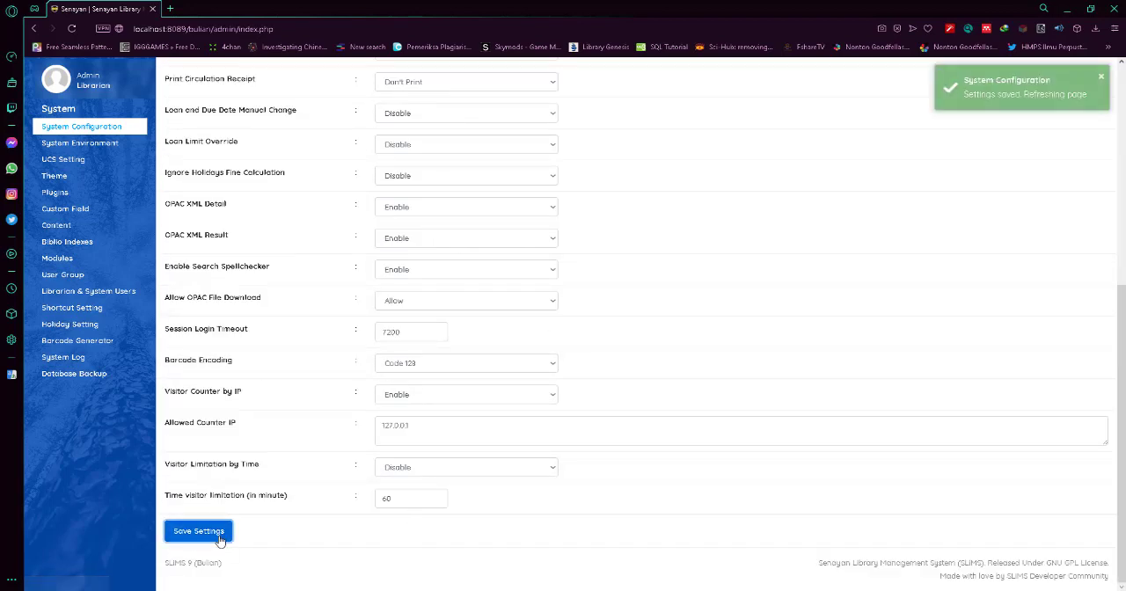
scroll(637, 314, up, 3)
scroll(637, 314, up, 2)
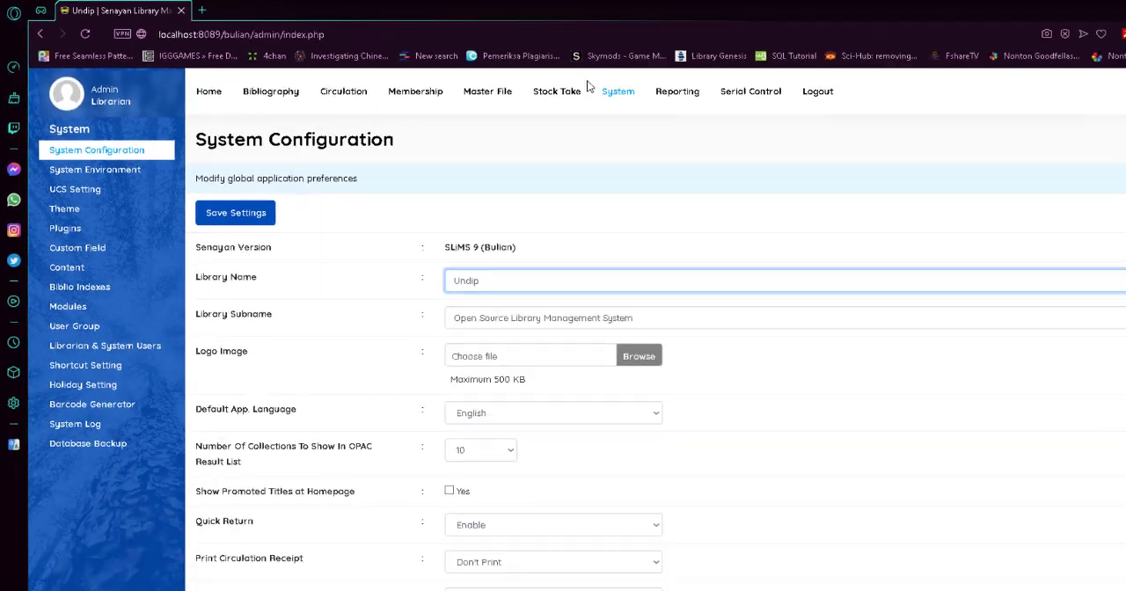
View the Library Administration home page and look through the titles in the bibliographic list.
click(185, 81)
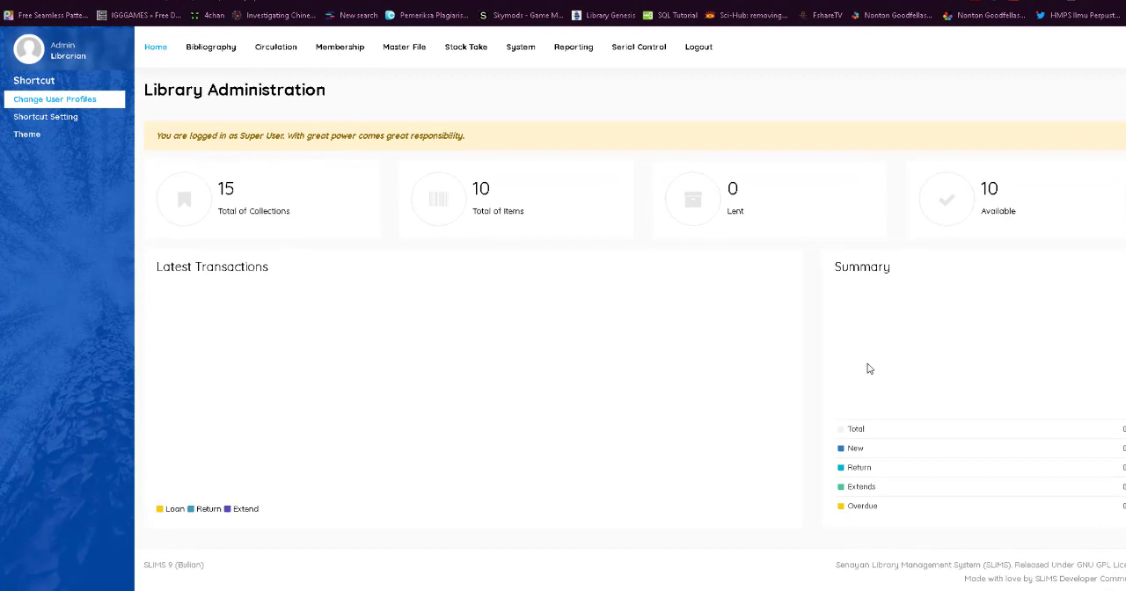
click(203, 59)
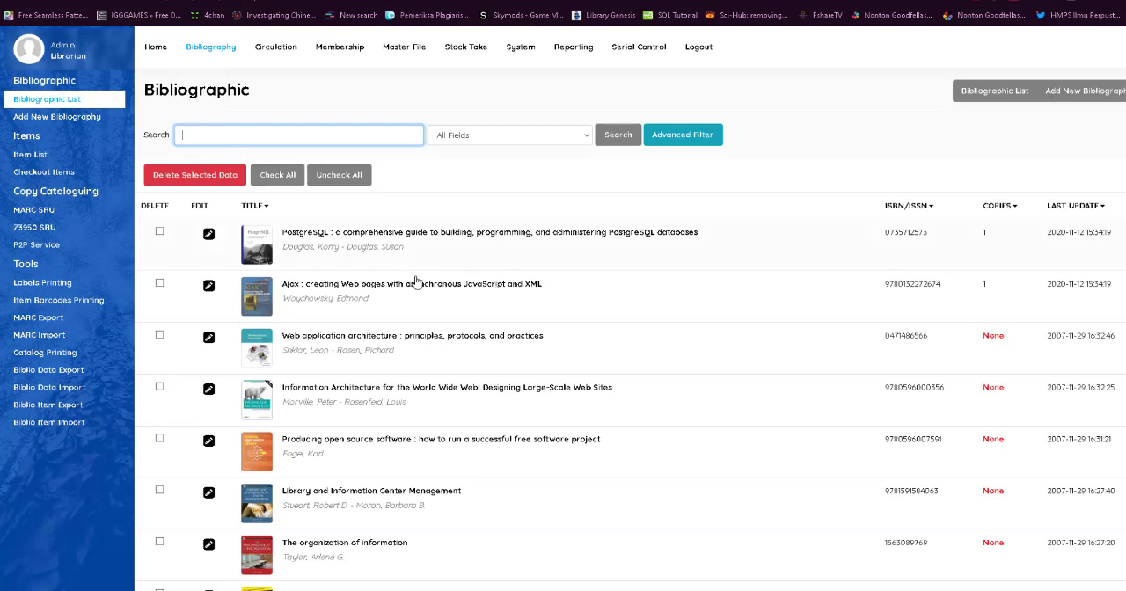
scroll(417, 246, down, 4)
scroll(374, 410, down, 2)
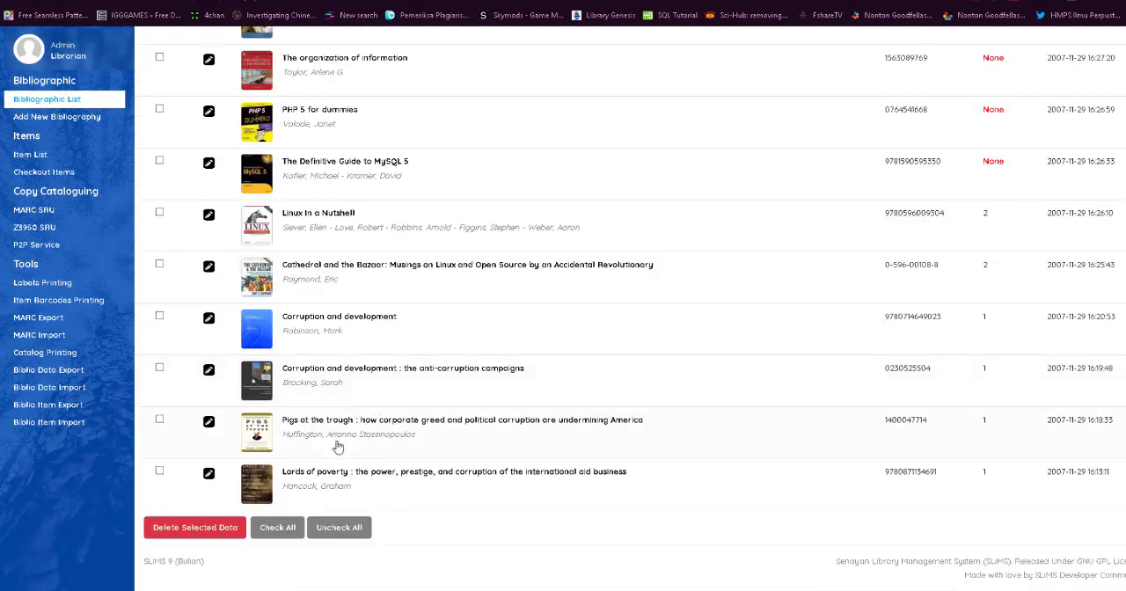
scroll(422, 269, up, 6)
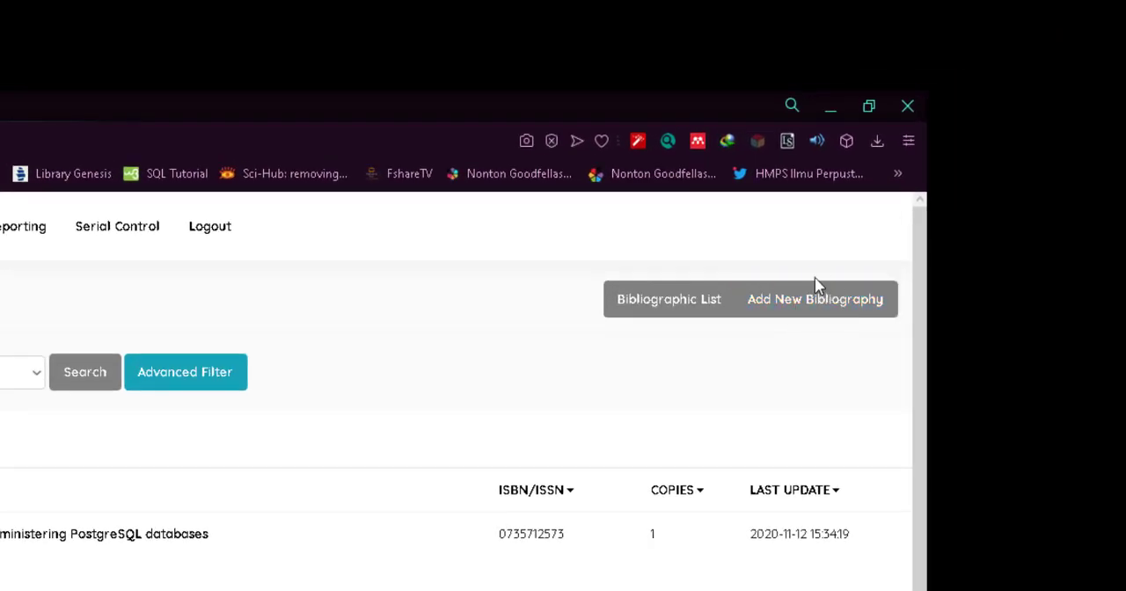
Start a new bibliography record and enter the title mokal.
click(847, 313)
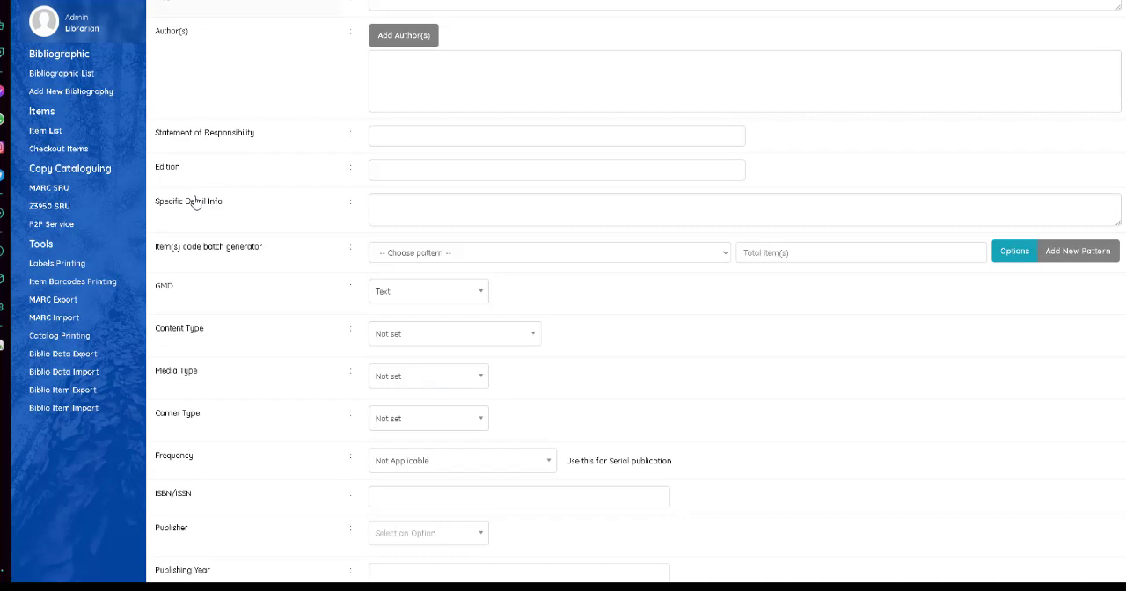
scroll(195, 203, down, 12)
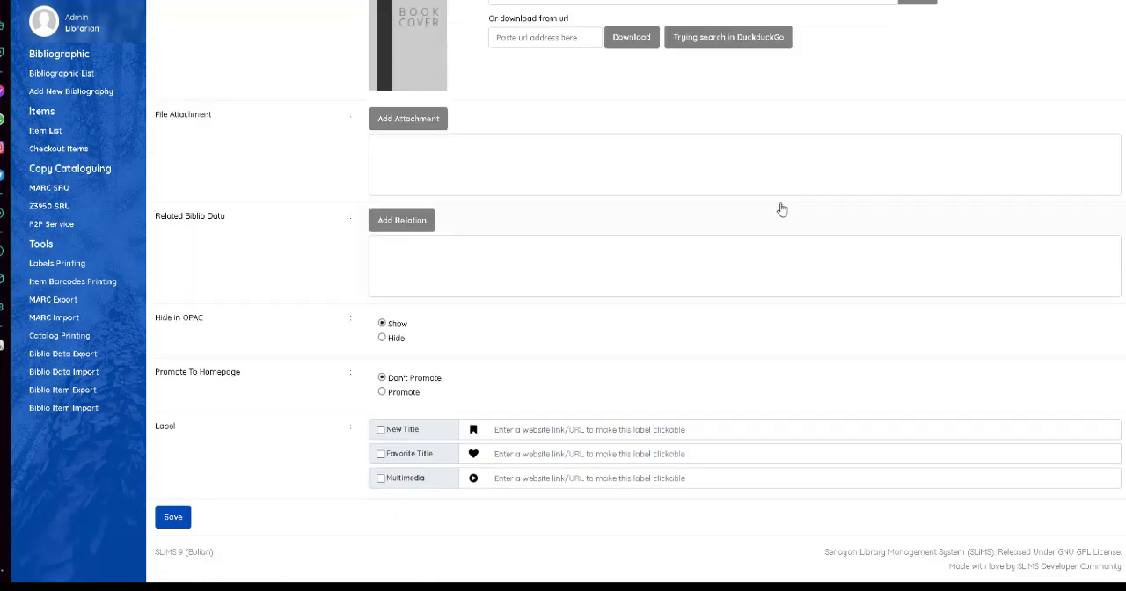
scroll(546, 291, up, 15)
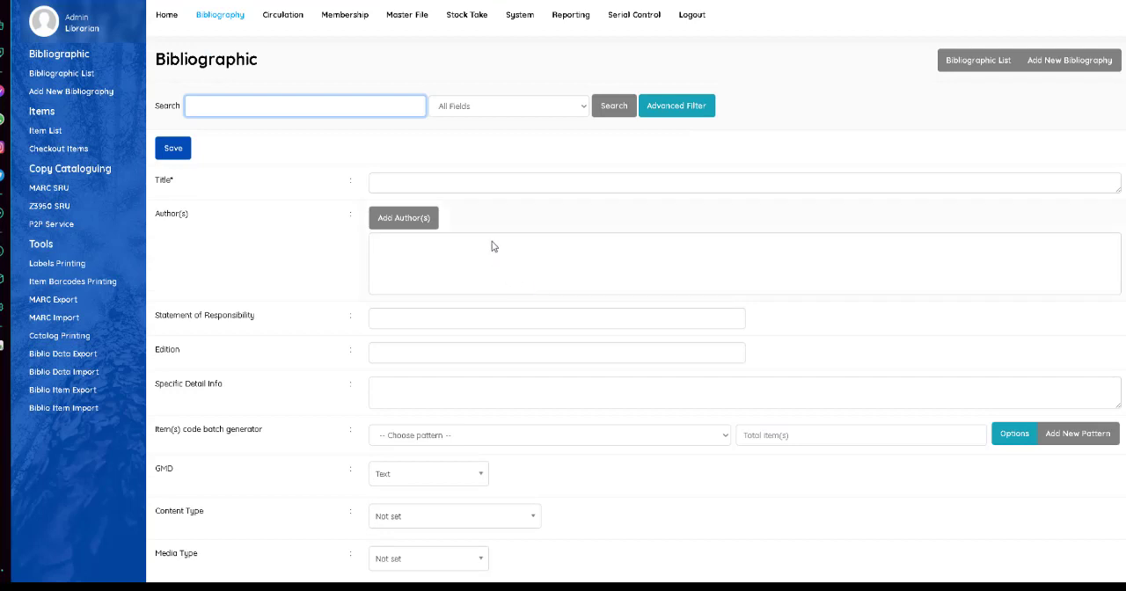
click(492, 186)
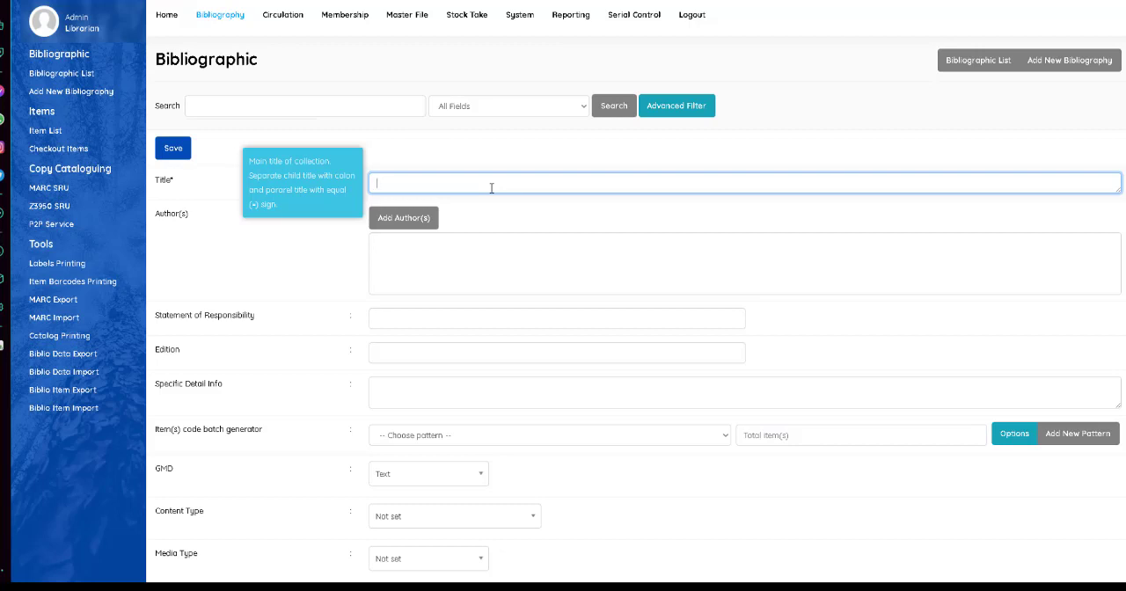
text(mokal)
click(509, 257)
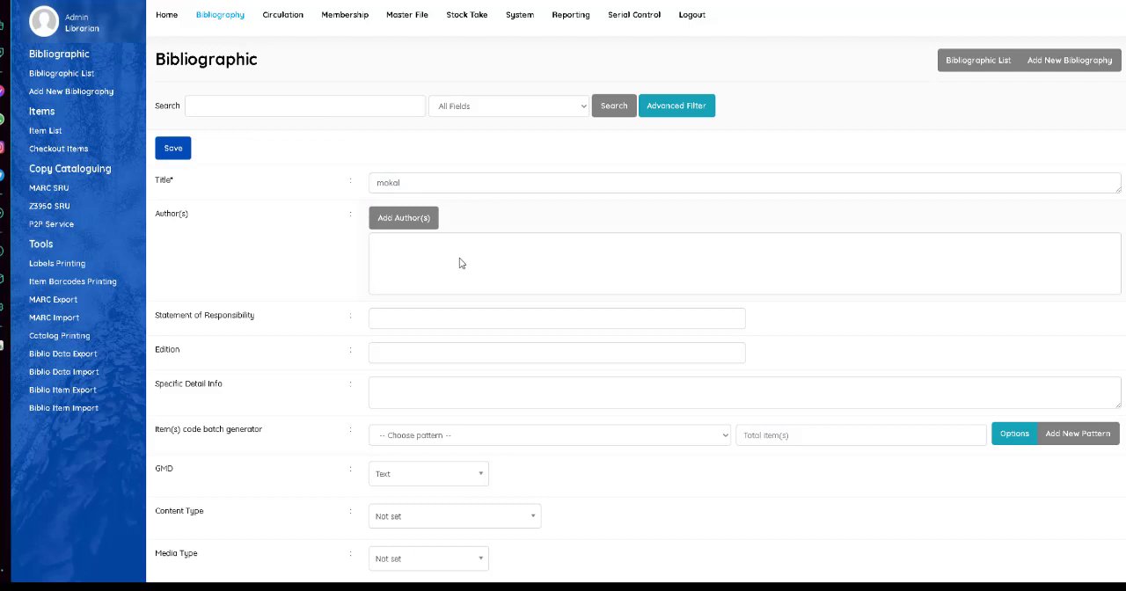
Add Perpustakaan to the record as a Primary Author of type Personal Name, and close the author dialog.
click(394, 226)
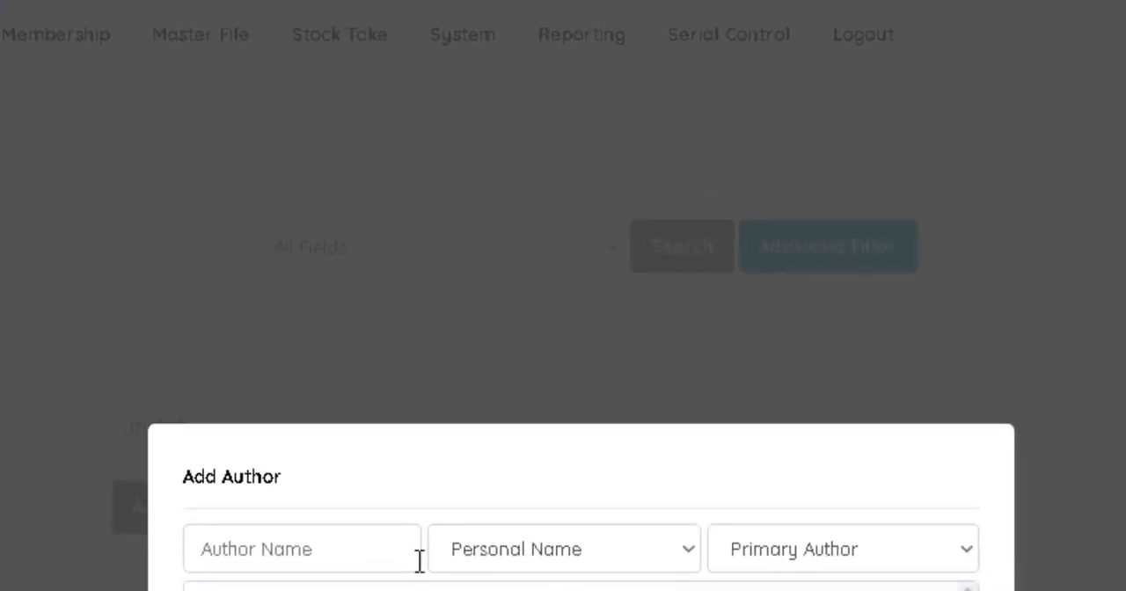
click(472, 238)
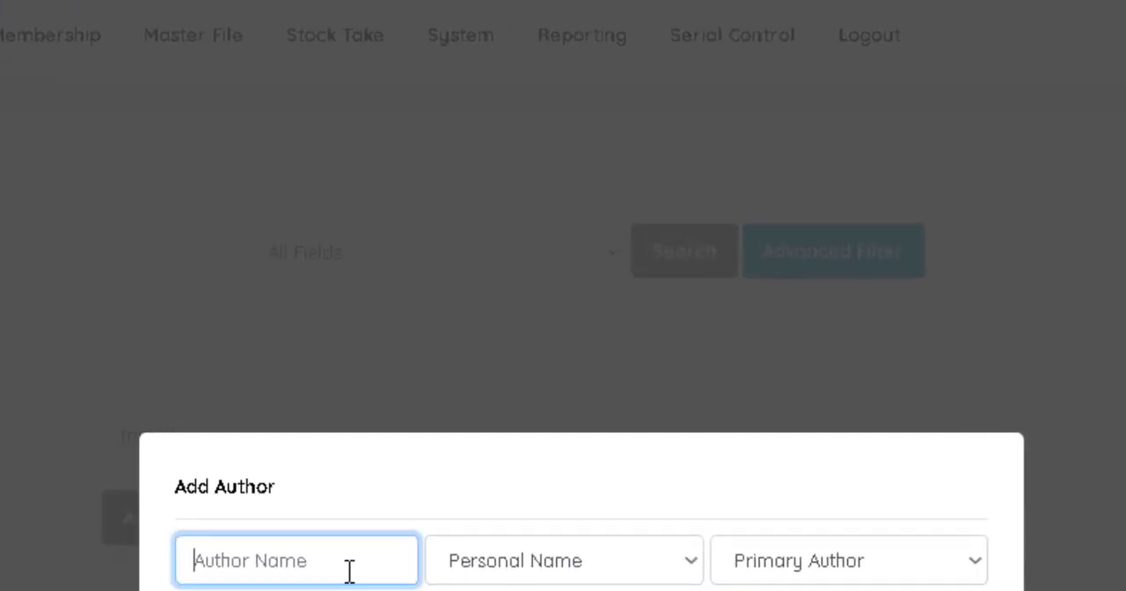
key(Down)
key(Down)
key(Return)
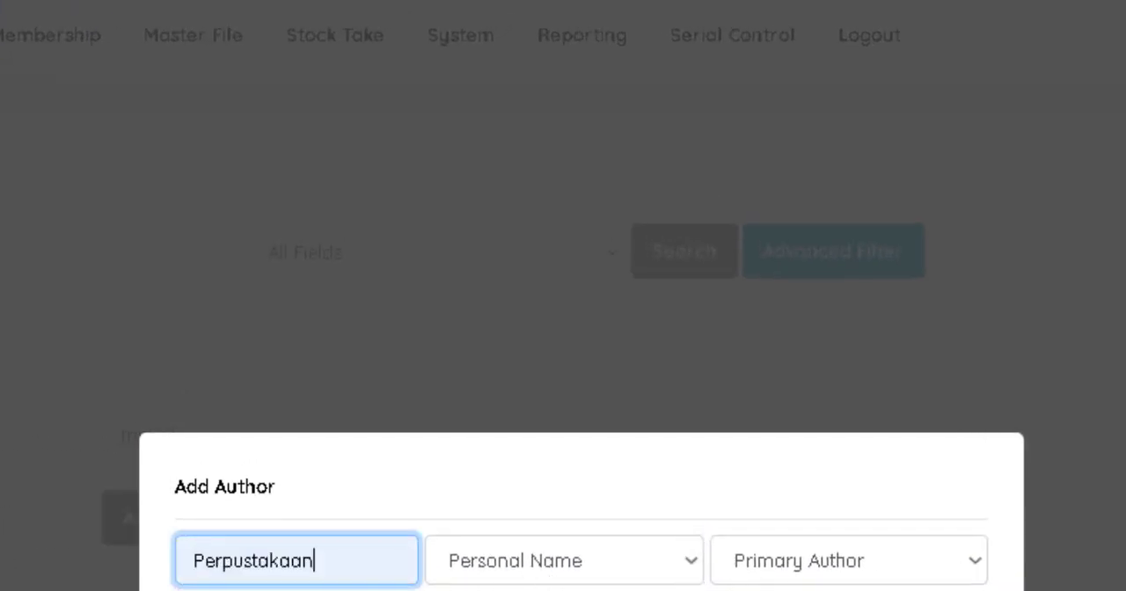
click(563, 572)
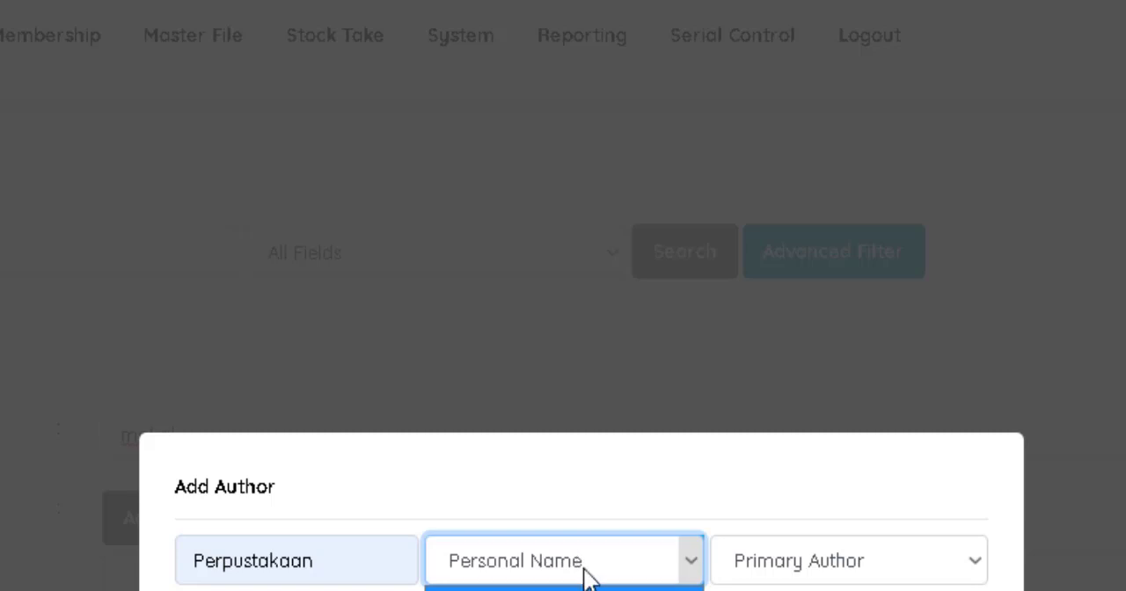
click(587, 590)
click(584, 565)
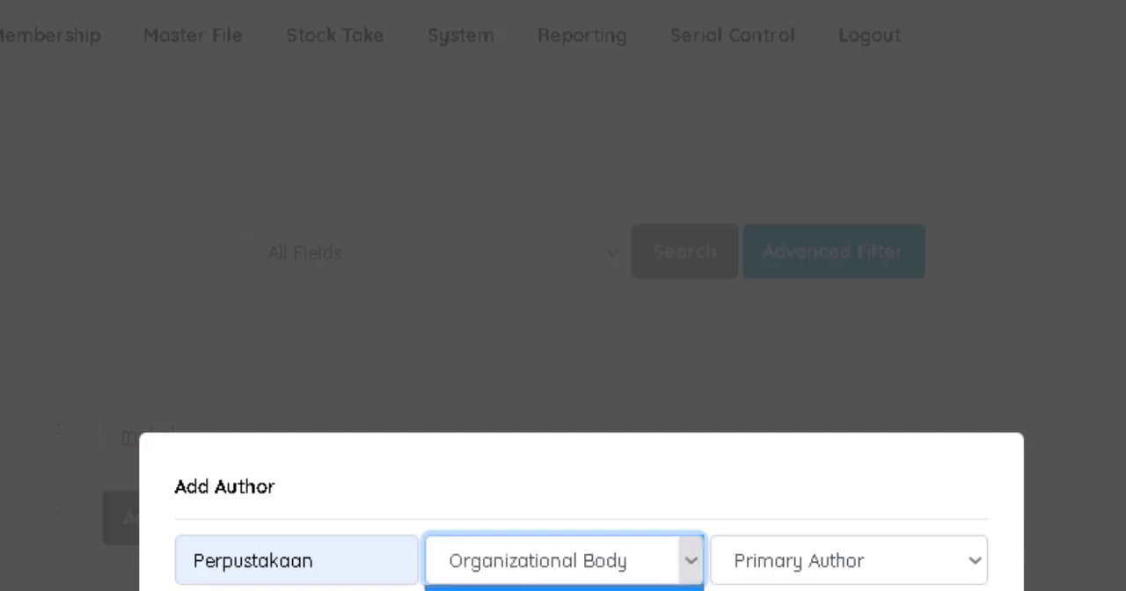
click(584, 590)
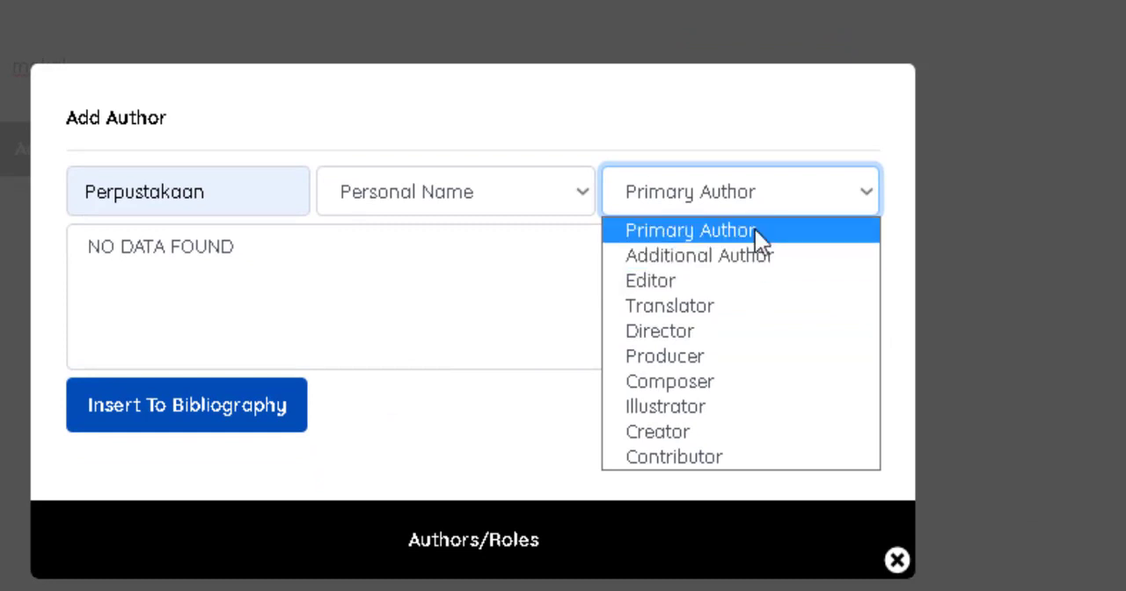
click(276, 238)
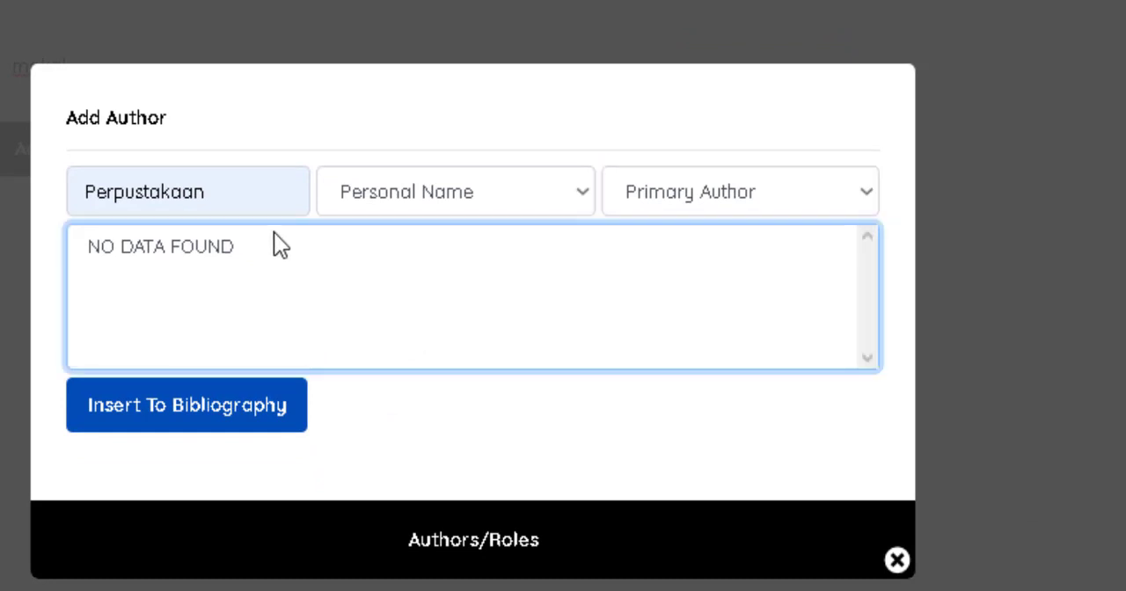
click(278, 409)
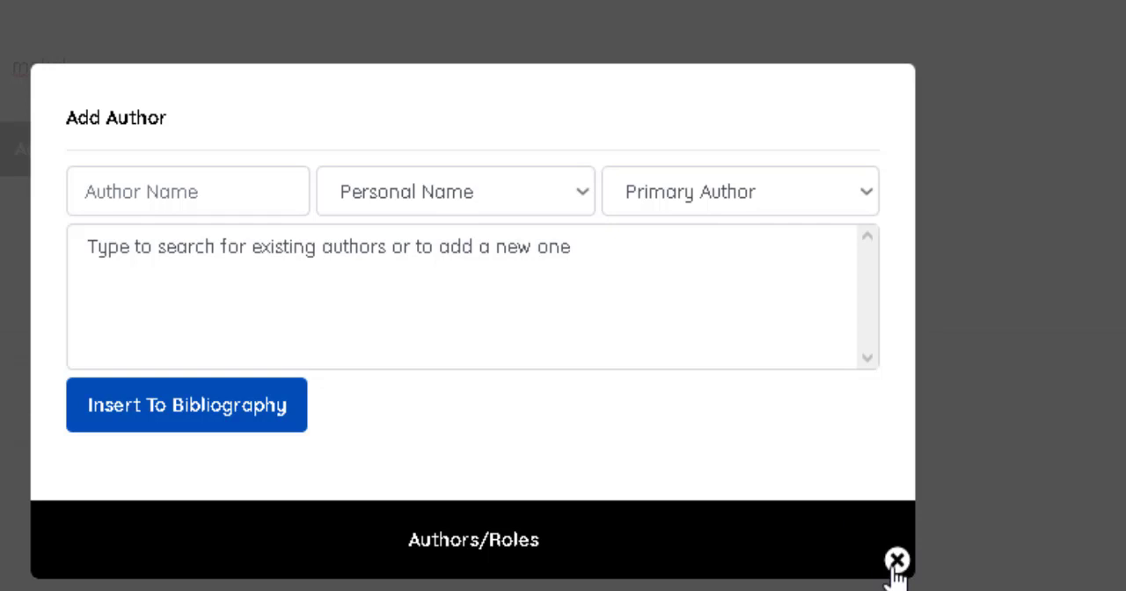
click(895, 561)
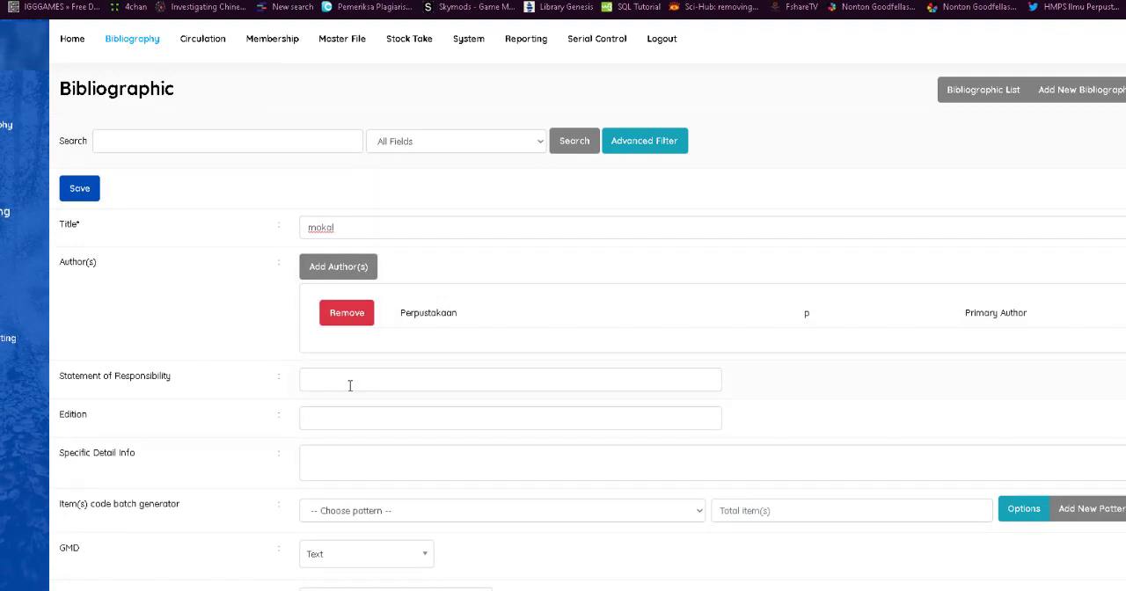
Fill in the Statement of Responsibility with the responsible person's name and academic title.
mouse_move(350, 385)
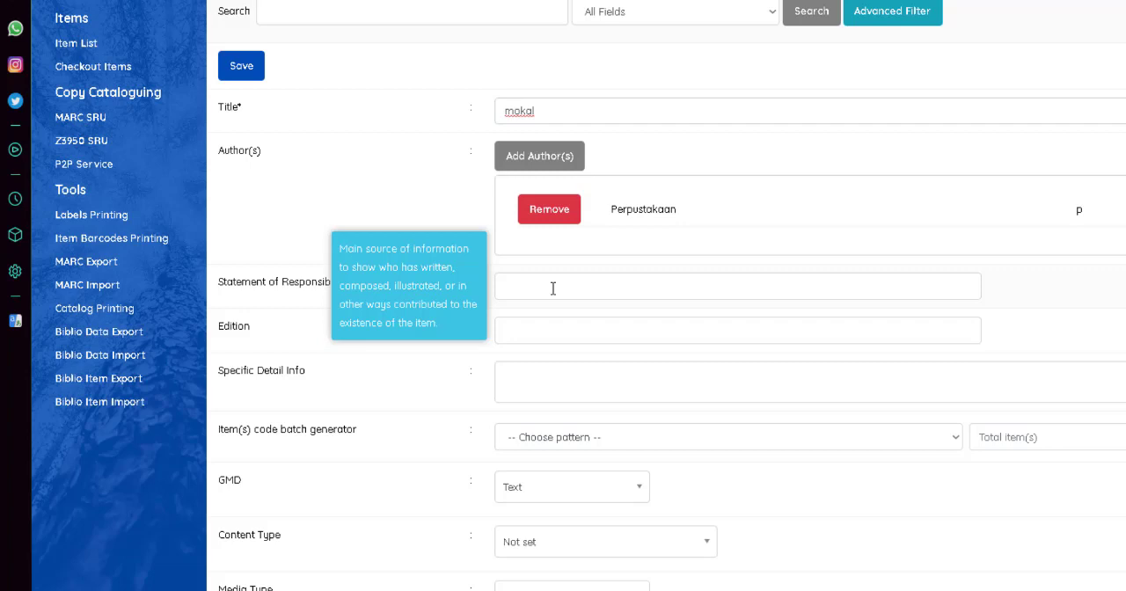
click(553, 289)
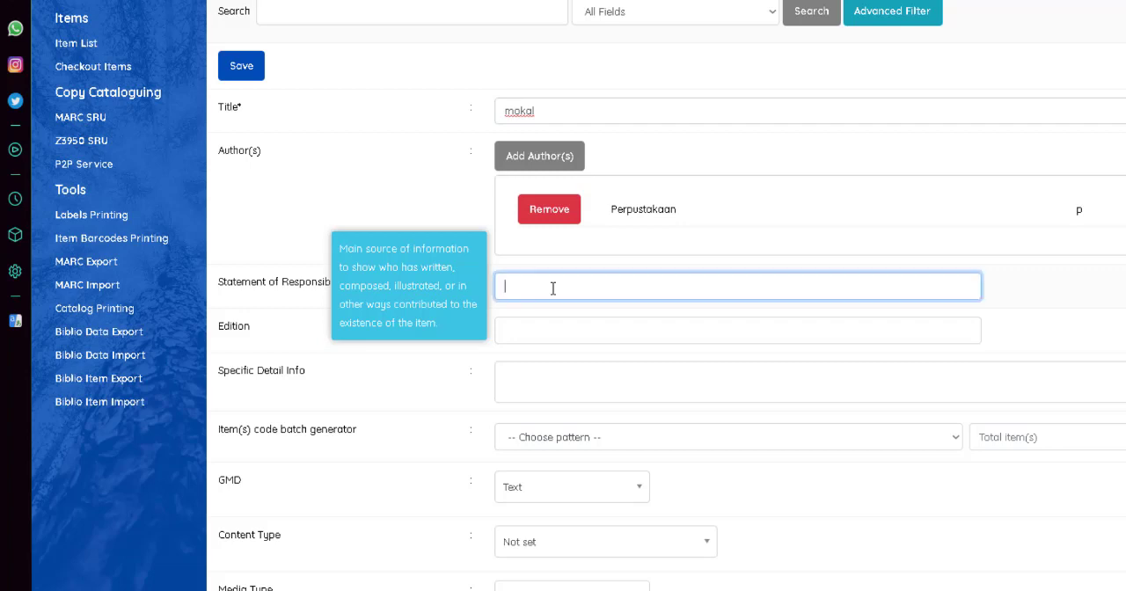
text(deka S.St)
Go over the Edition and Specific Detail Info fields and expand the item code batch generator's options.
scroll(553, 290, down, 1)
click(583, 252)
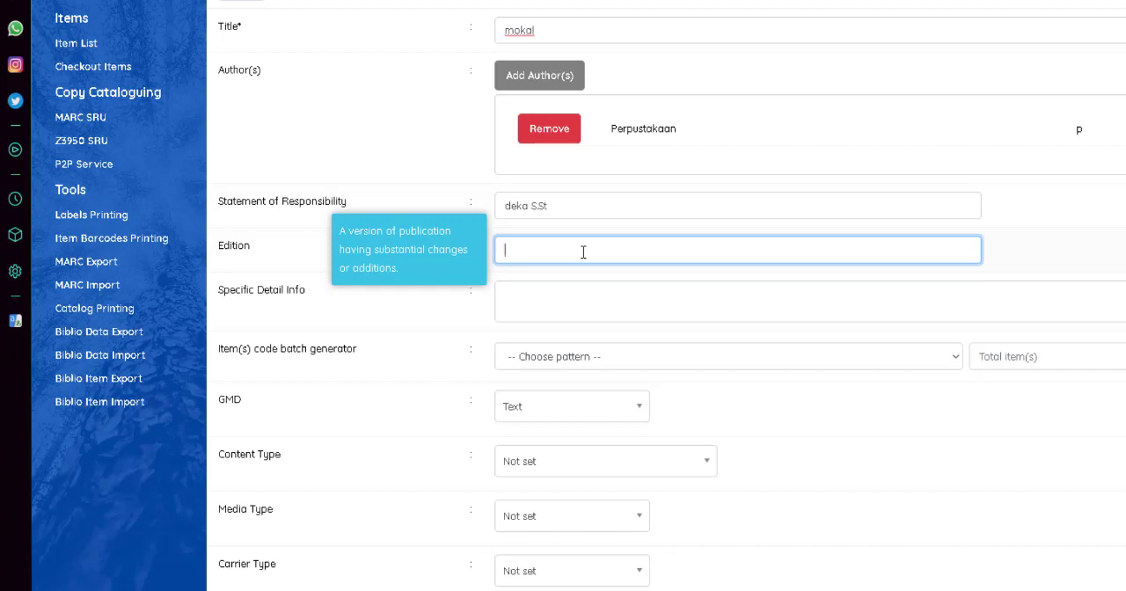
click(589, 304)
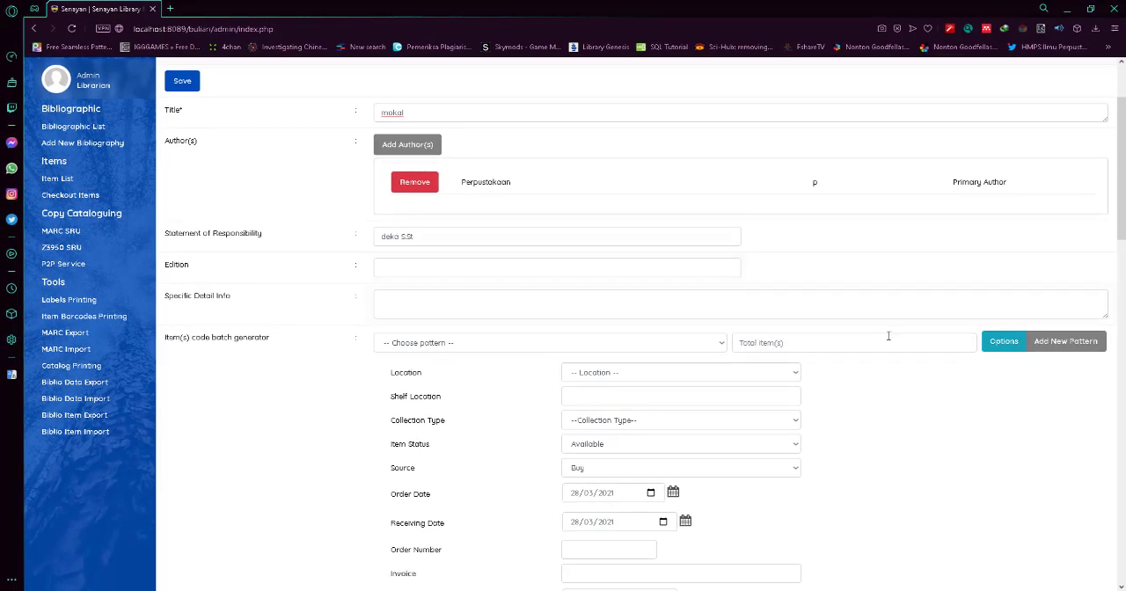
scroll(922, 415, down, 2)
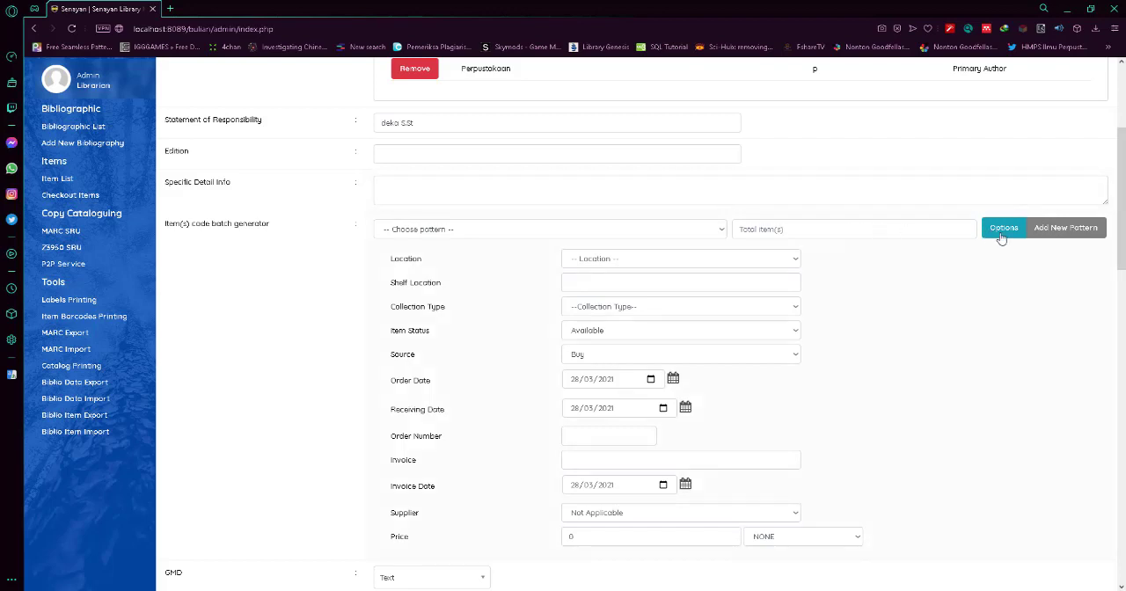
Create and save a new item code pattern with suffix B, keeping prefix P and serial number length 5.
click(1032, 239)
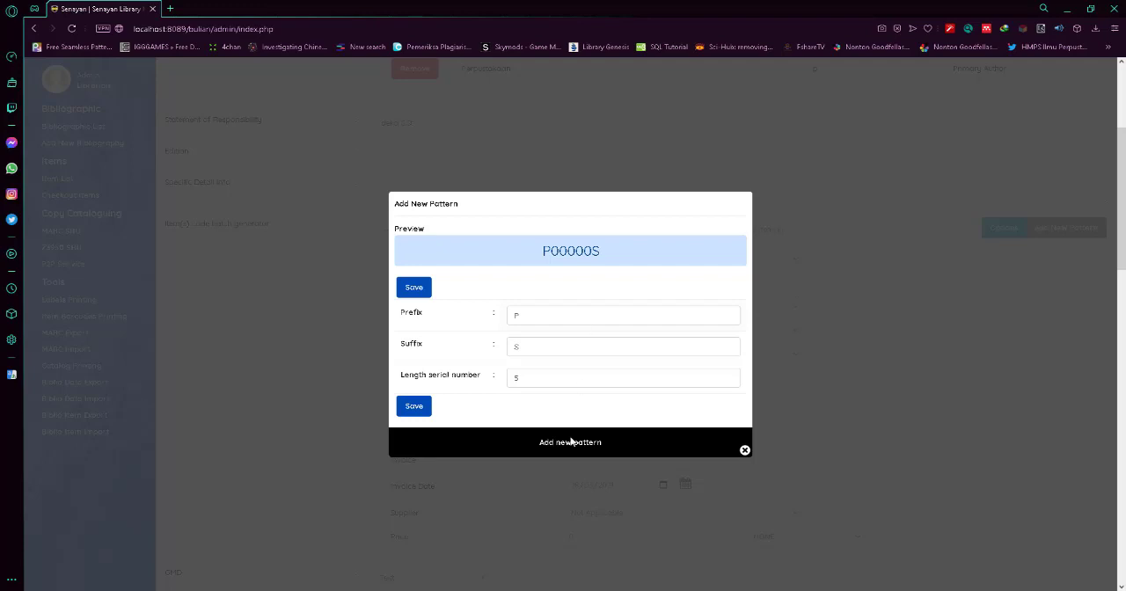
click(568, 379)
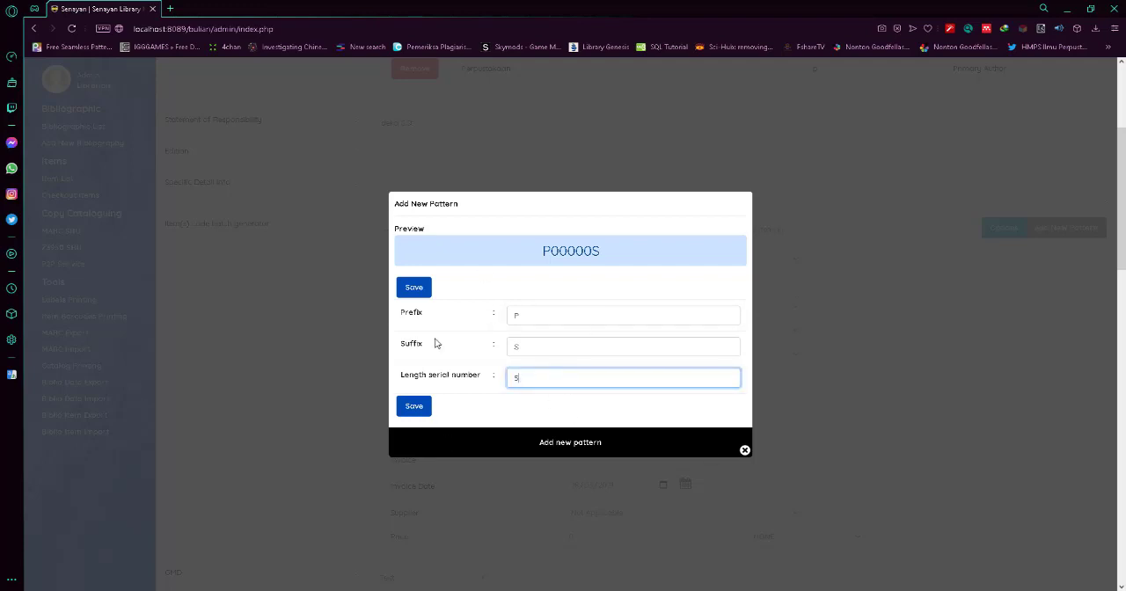
click(566, 355)
key(BackSpace)
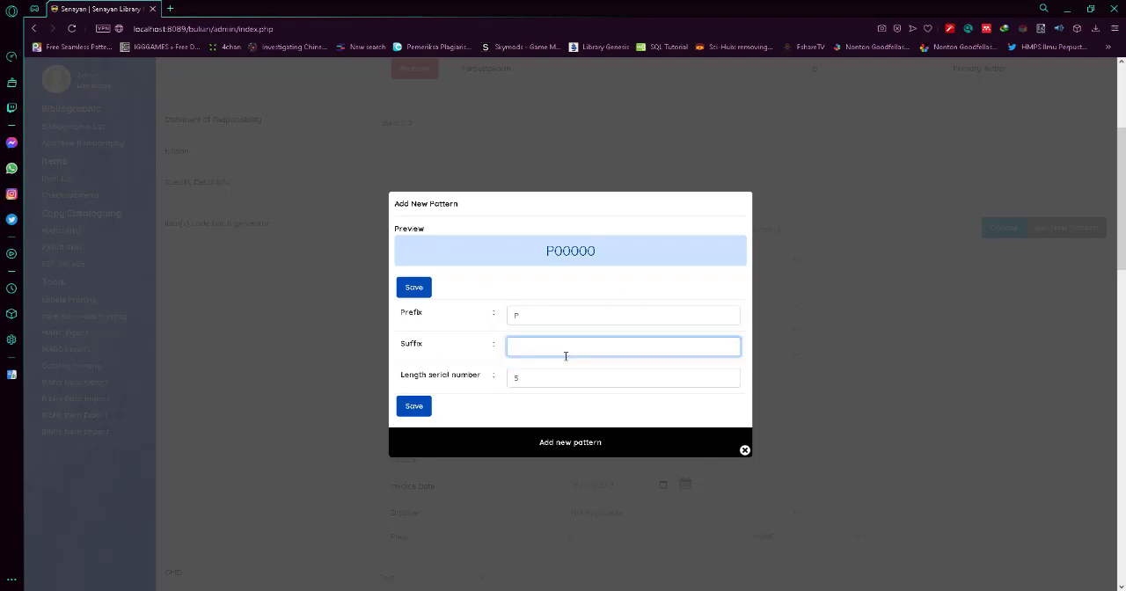
text(B)
click(413, 409)
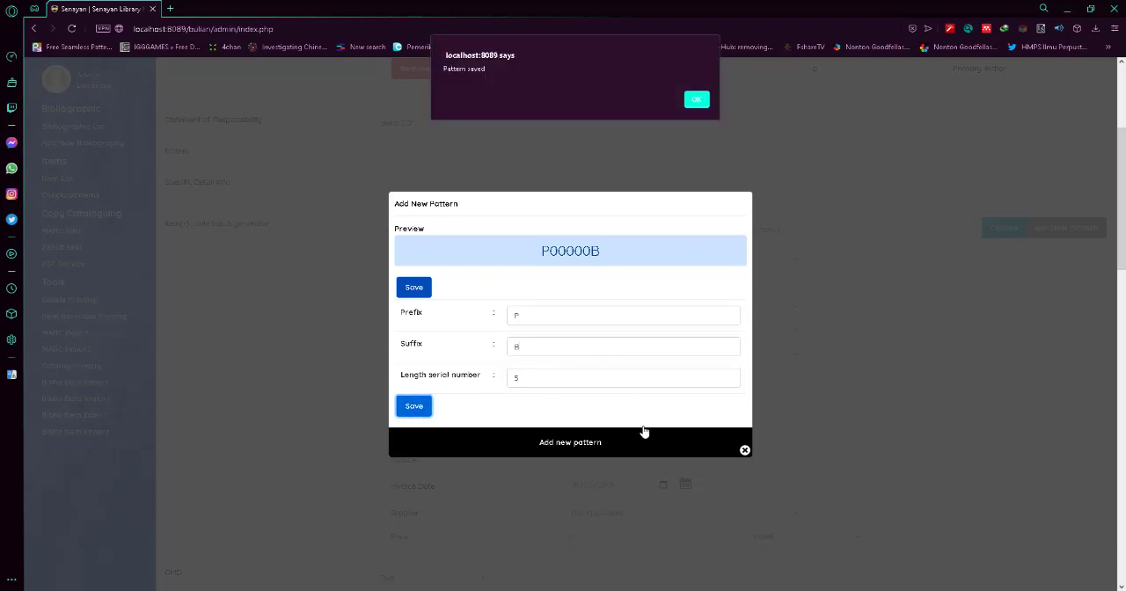
click(696, 99)
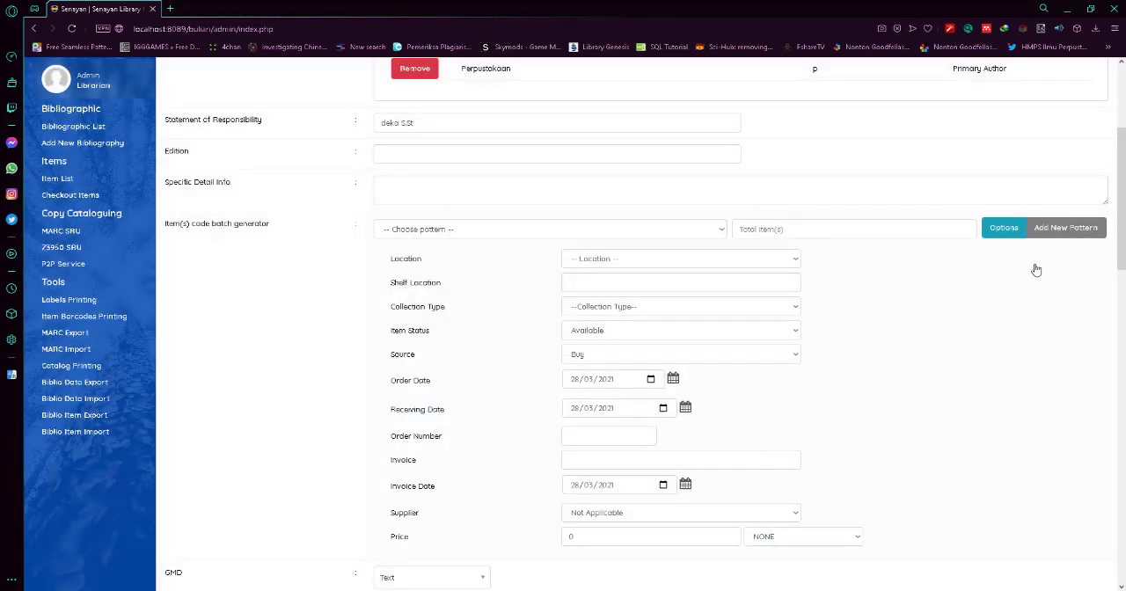
Set the item code batch's location to My Library, collection type to Textbook and total items to 3.
click(1001, 234)
click(1003, 234)
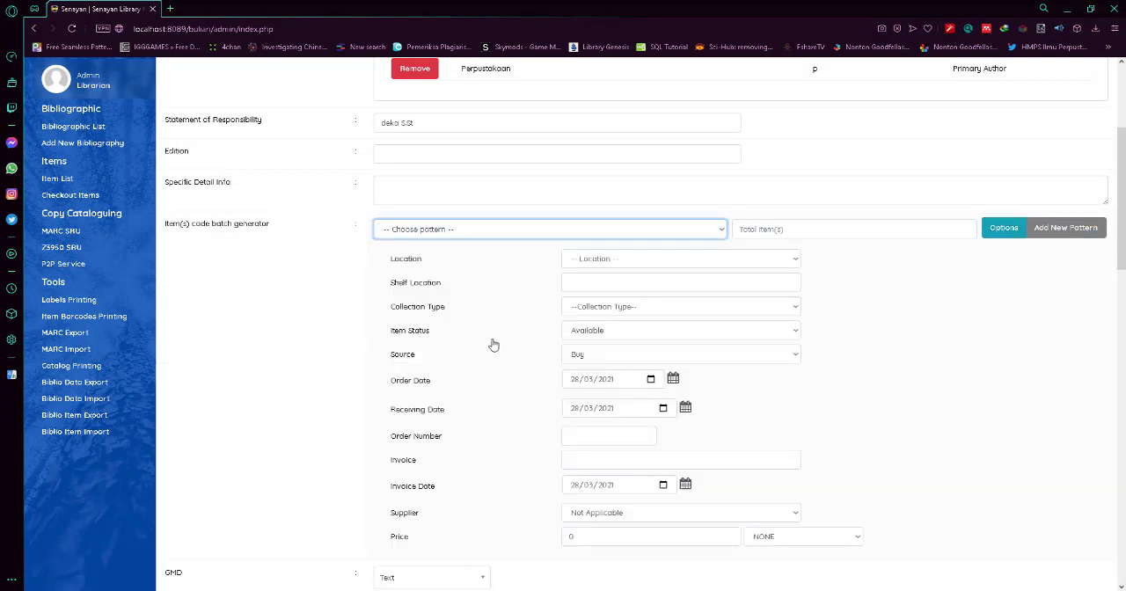
click(695, 260)
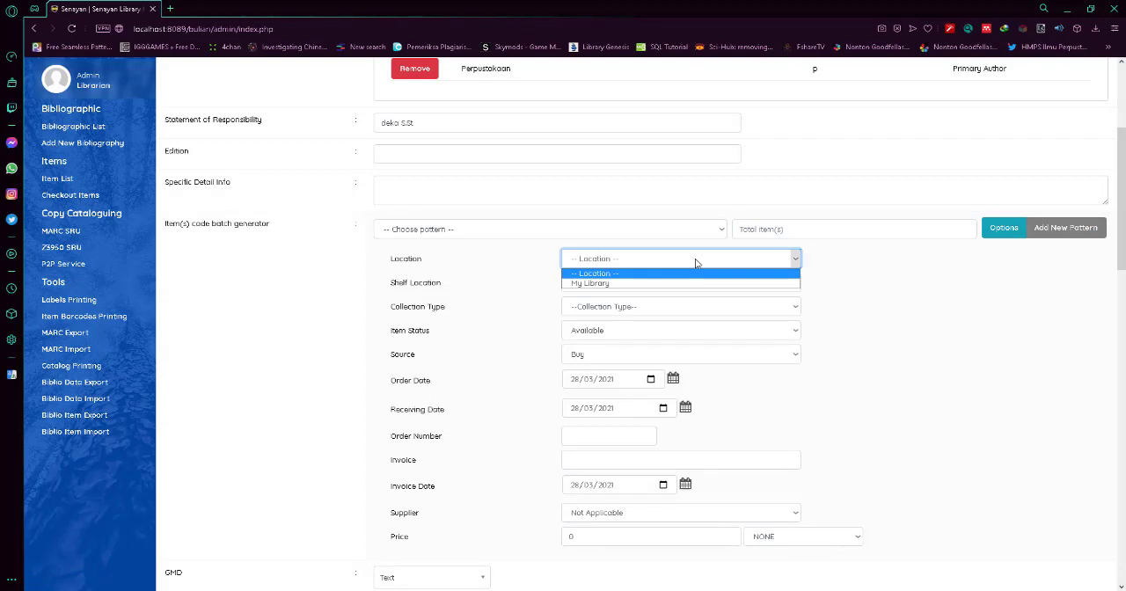
click(676, 284)
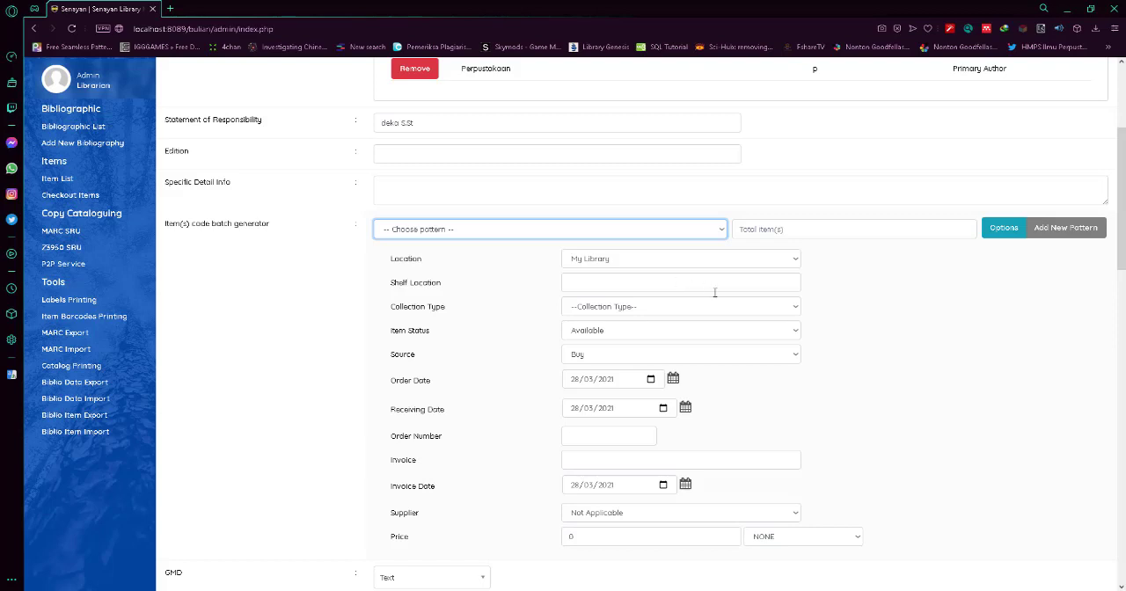
click(620, 308)
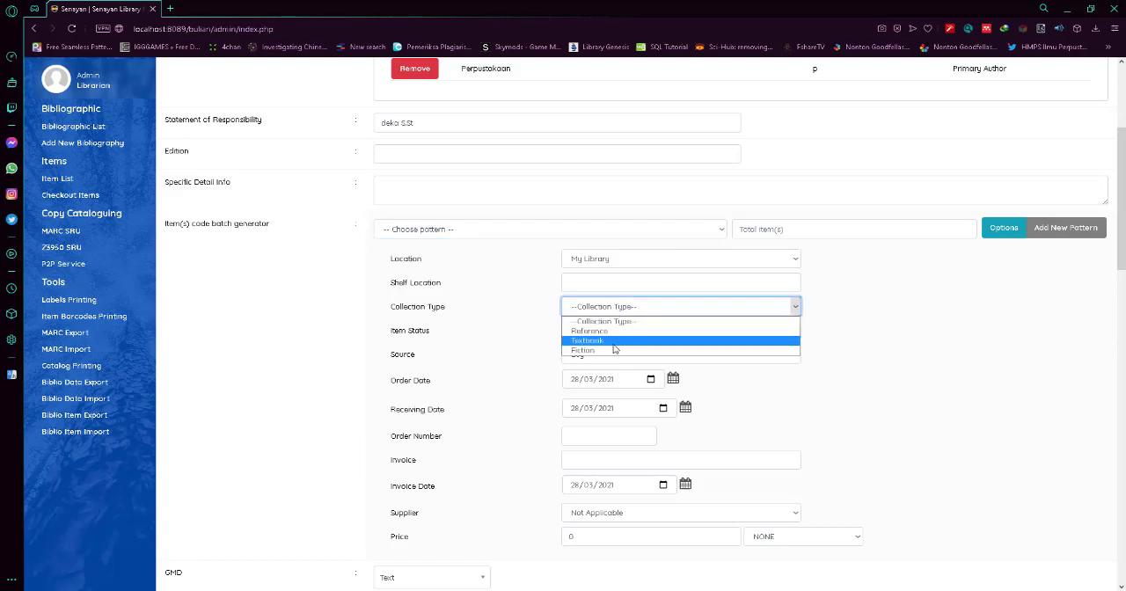
click(613, 340)
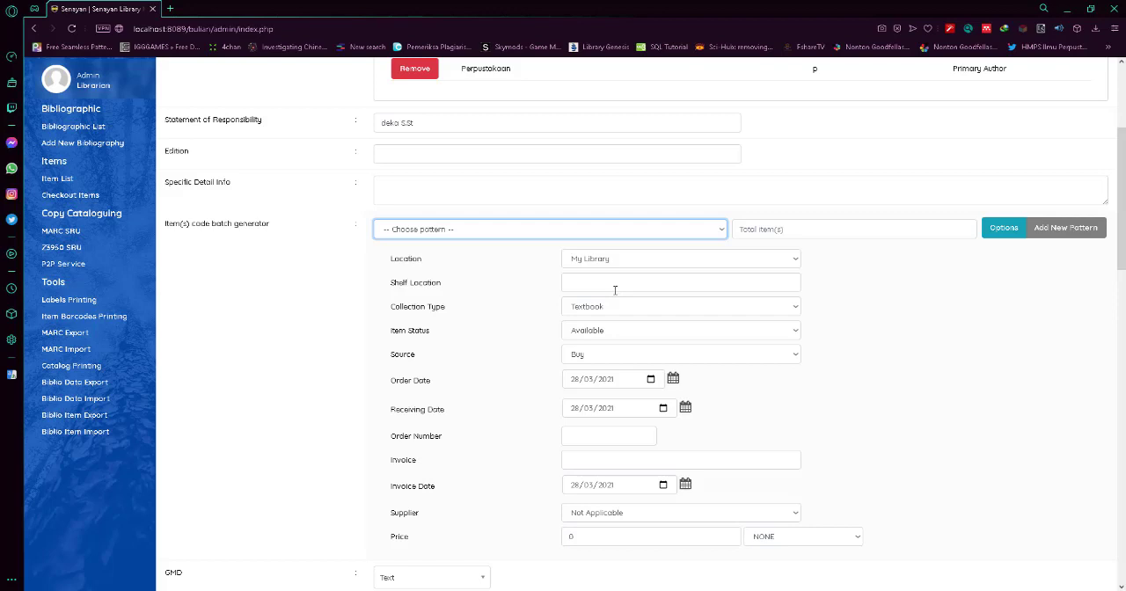
click(827, 228)
text(3)
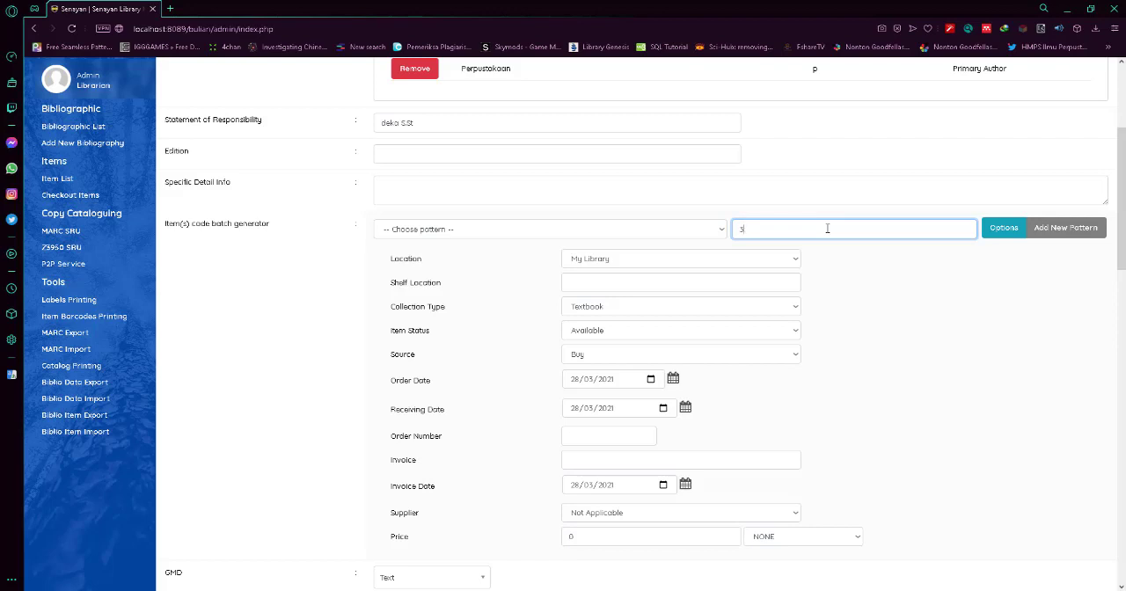
key(shift+Tab)
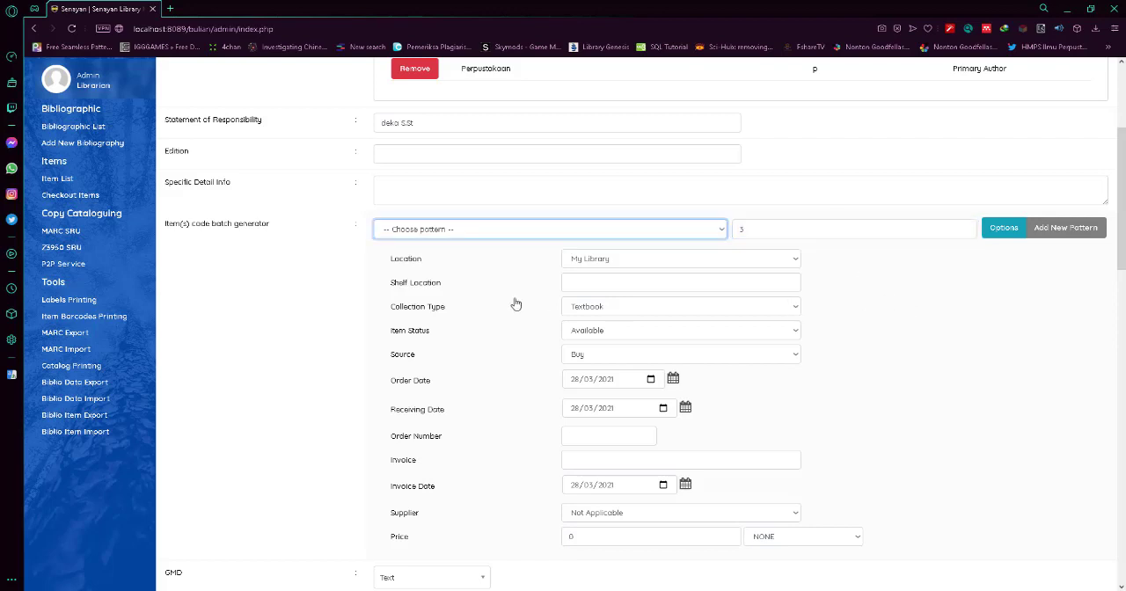
Examine the choices offered for GMD, Content Type and publication Frequency without changing them.
scroll(949, 325, down, 3)
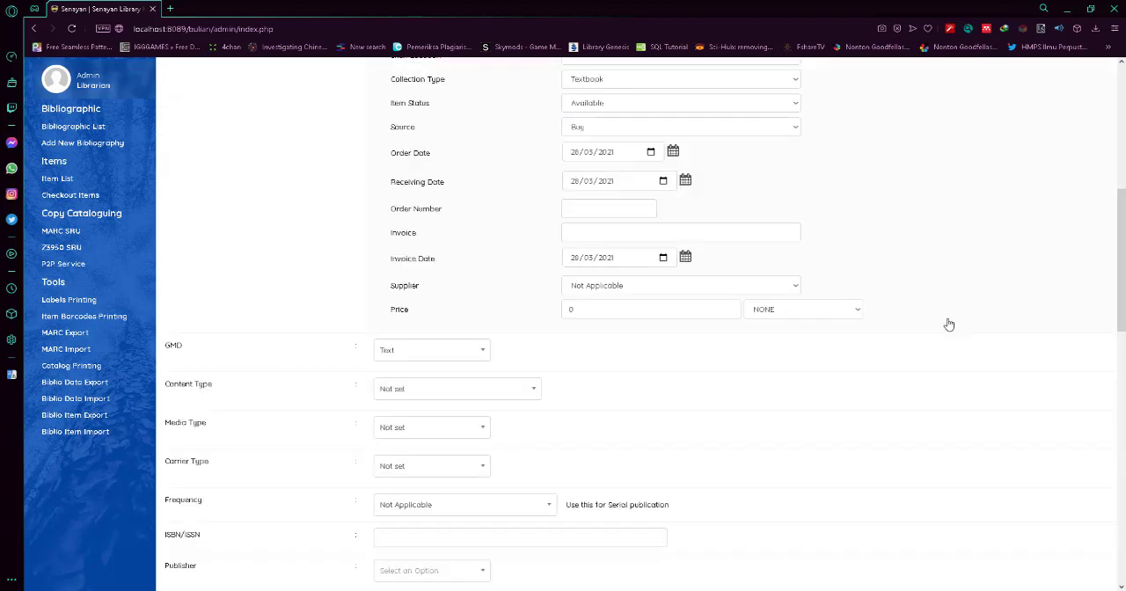
scroll(448, 478, up, 3)
scroll(434, 493, down, 3)
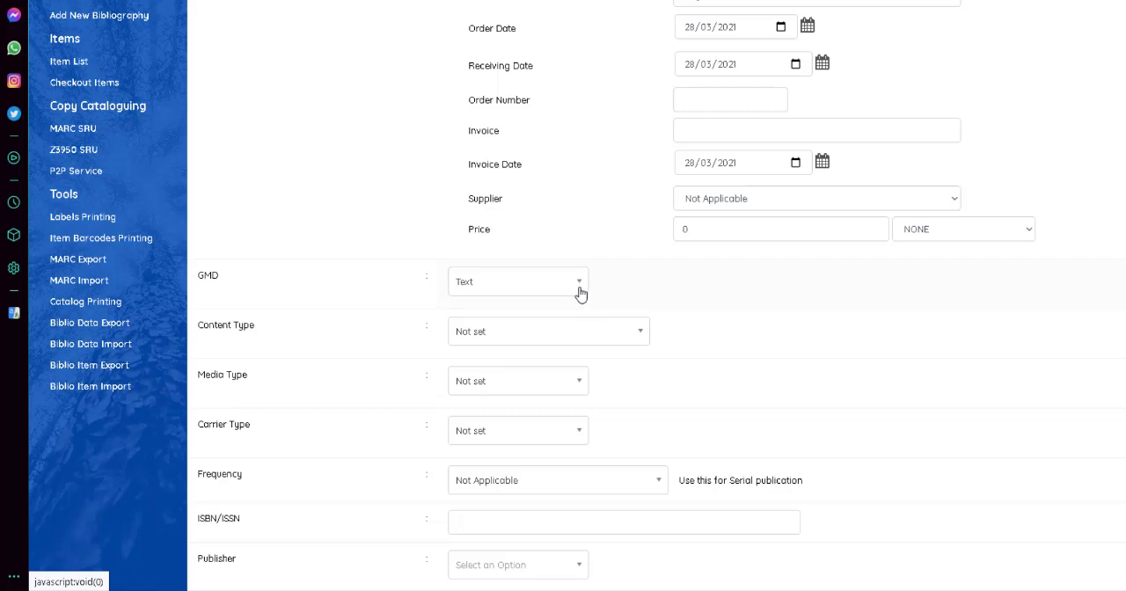
click(578, 291)
click(475, 338)
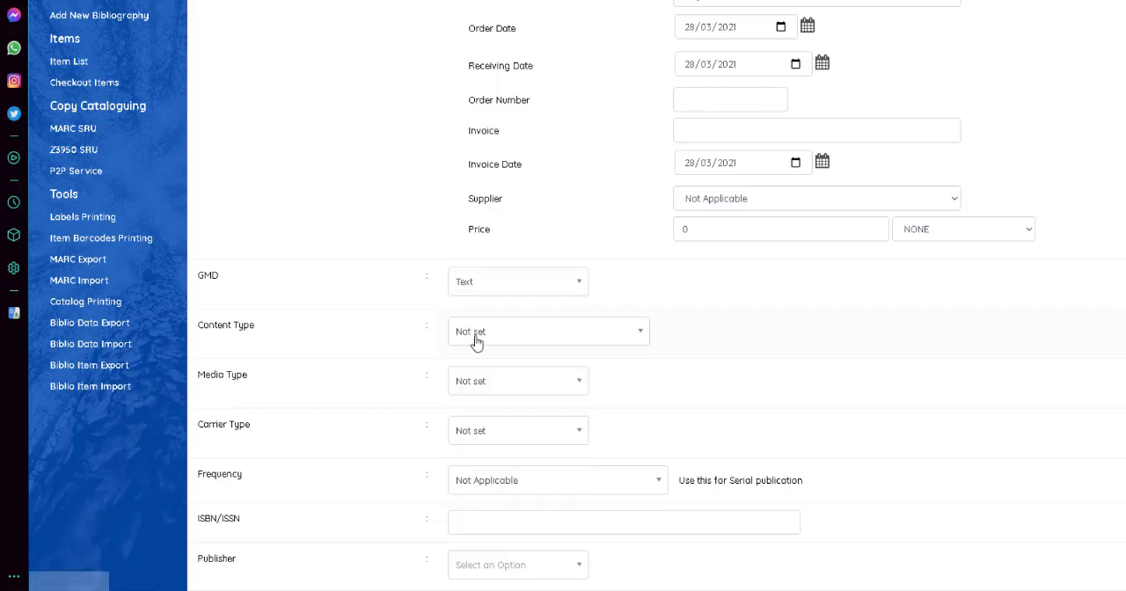
scroll(788, 315, down, 1)
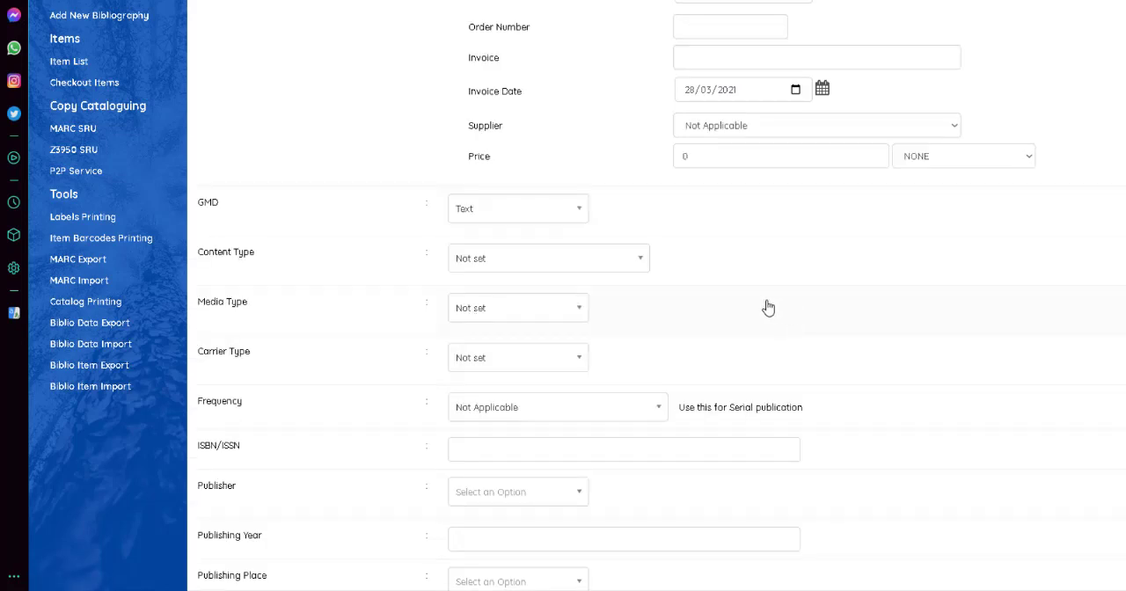
click(513, 254)
click(513, 254)
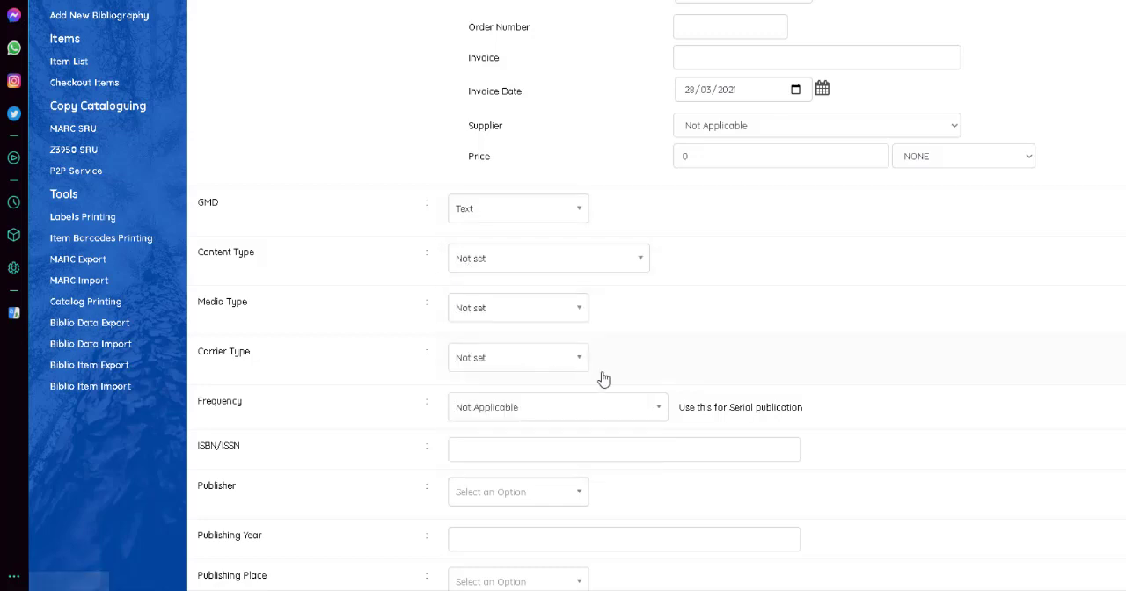
scroll(556, 359, down, 2)
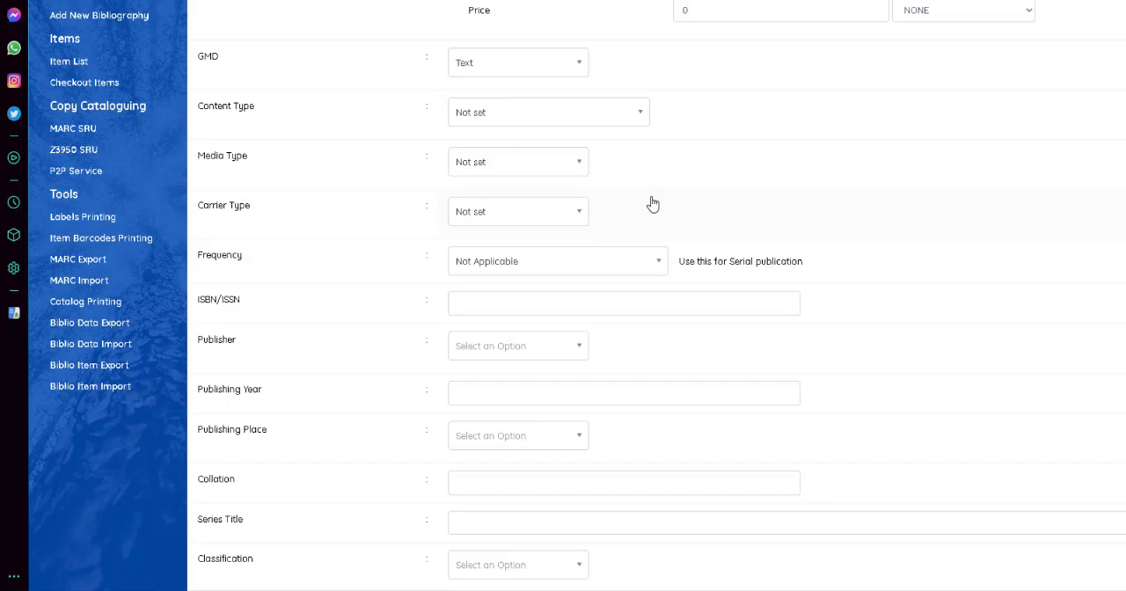
click(642, 260)
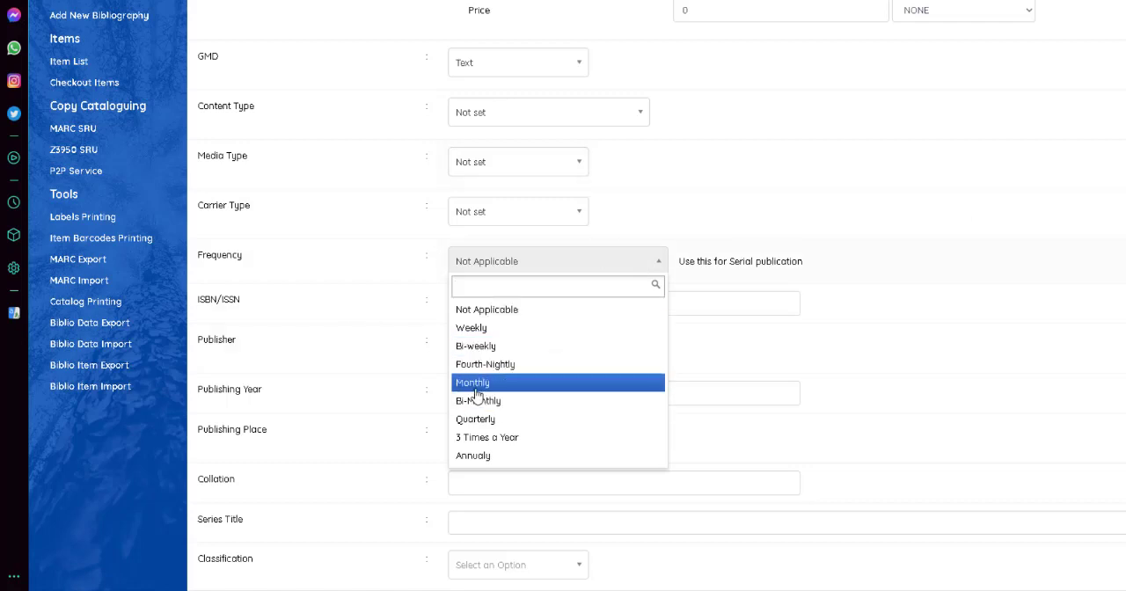
click(686, 246)
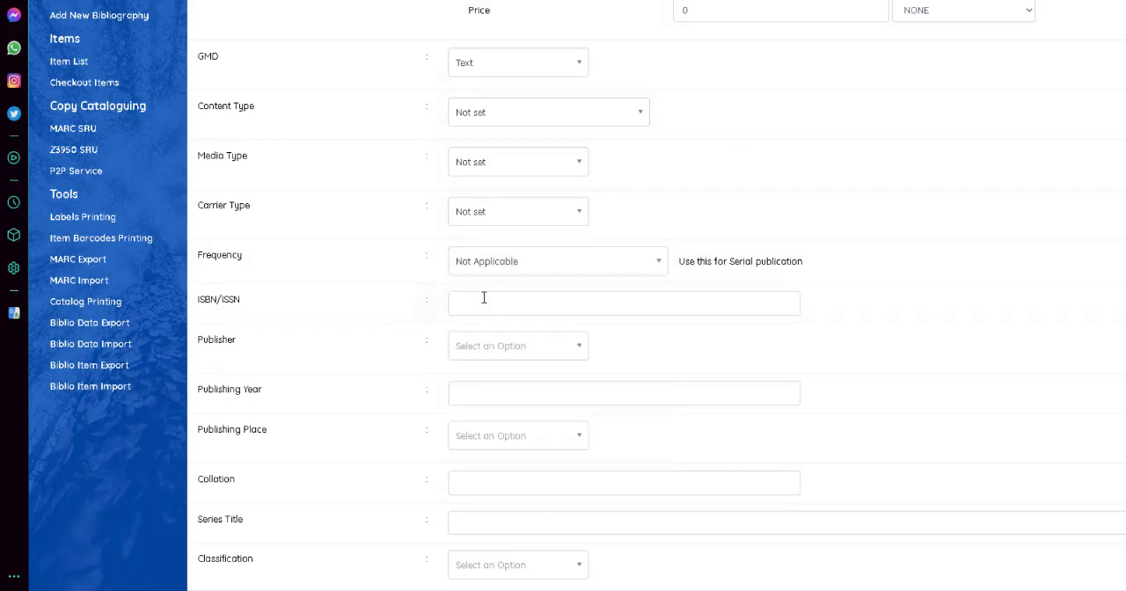
scroll(484, 297, down, 2)
click(526, 158)
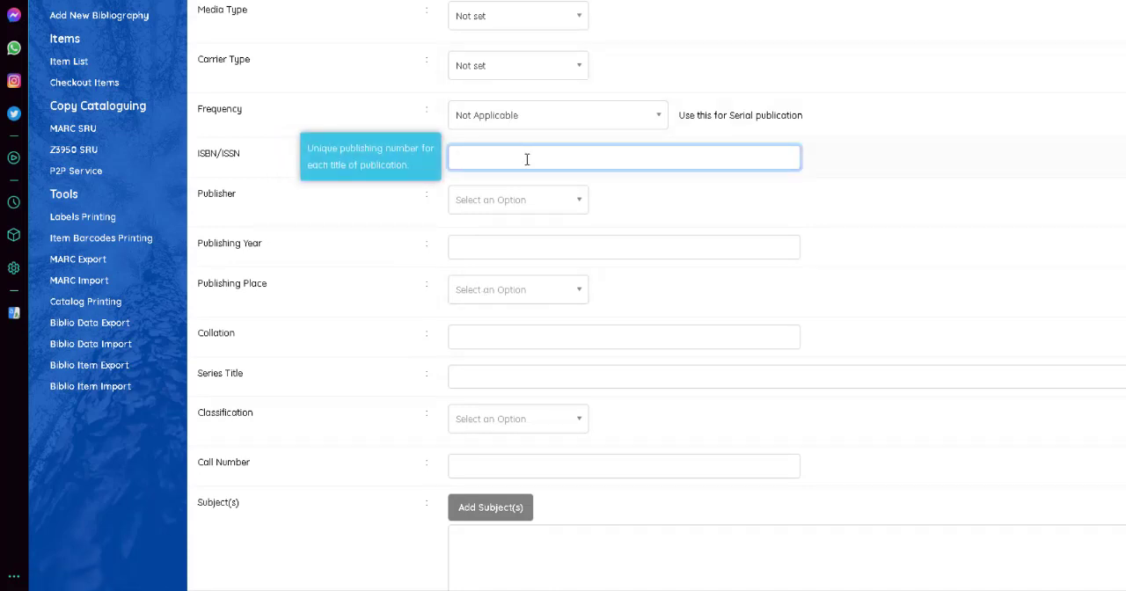
text(97-980-450-71)
Add Astro as a new publisher for the record.
click(741, 242)
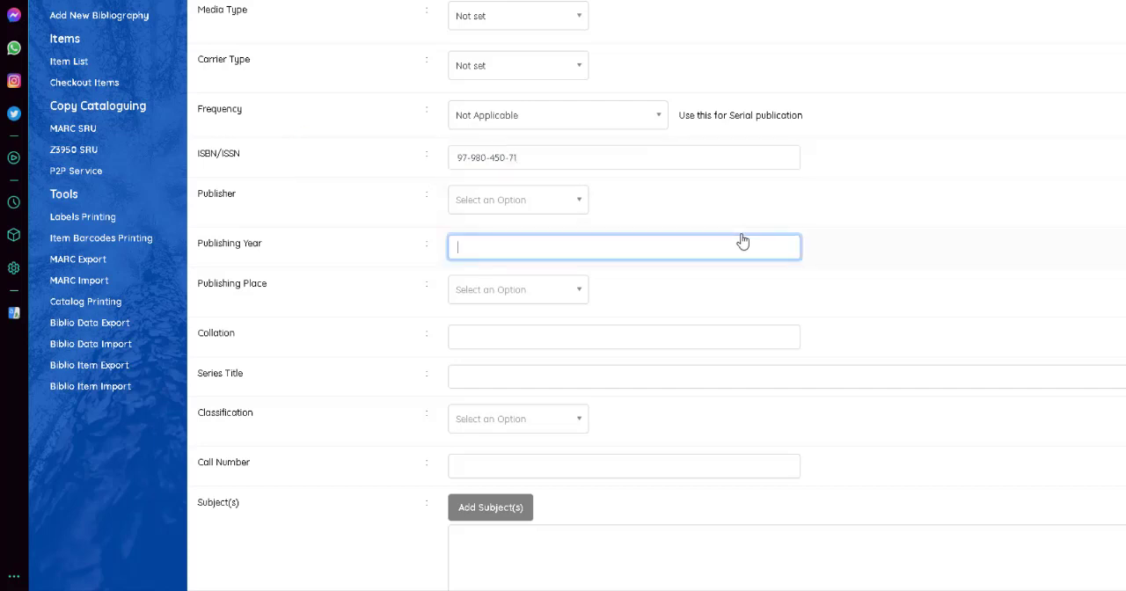
click(618, 206)
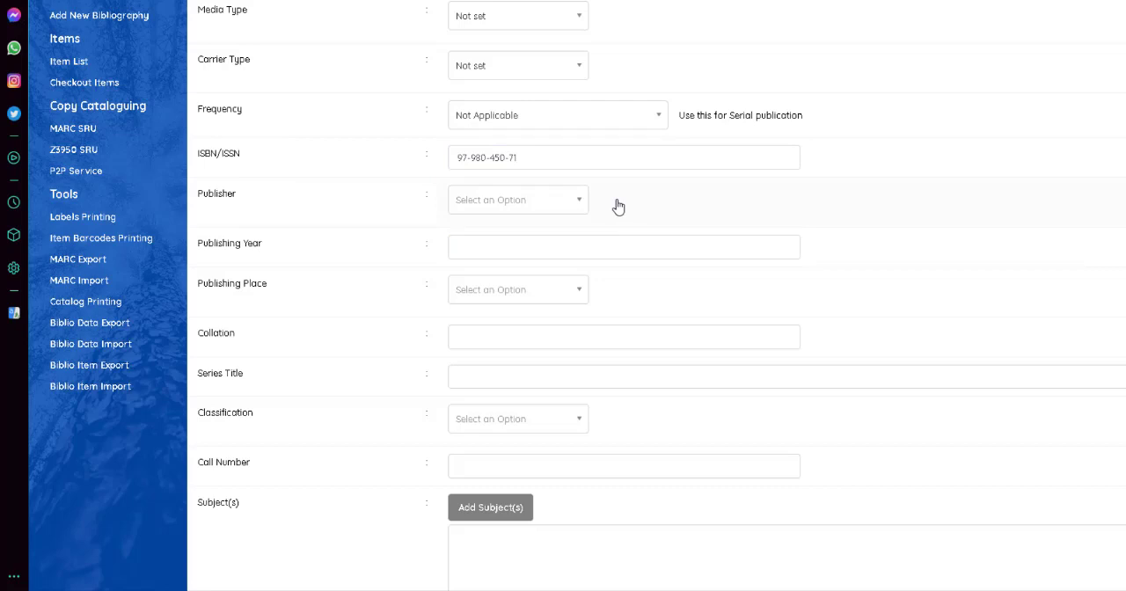
click(571, 198)
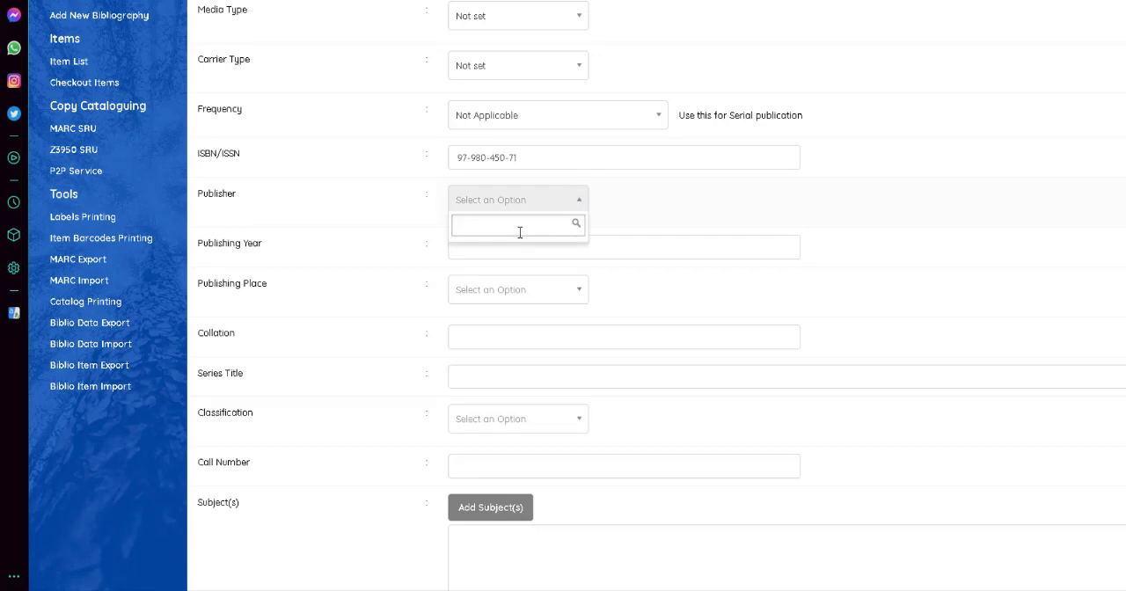
text(a)
key(BackSpace)
text(Astro)
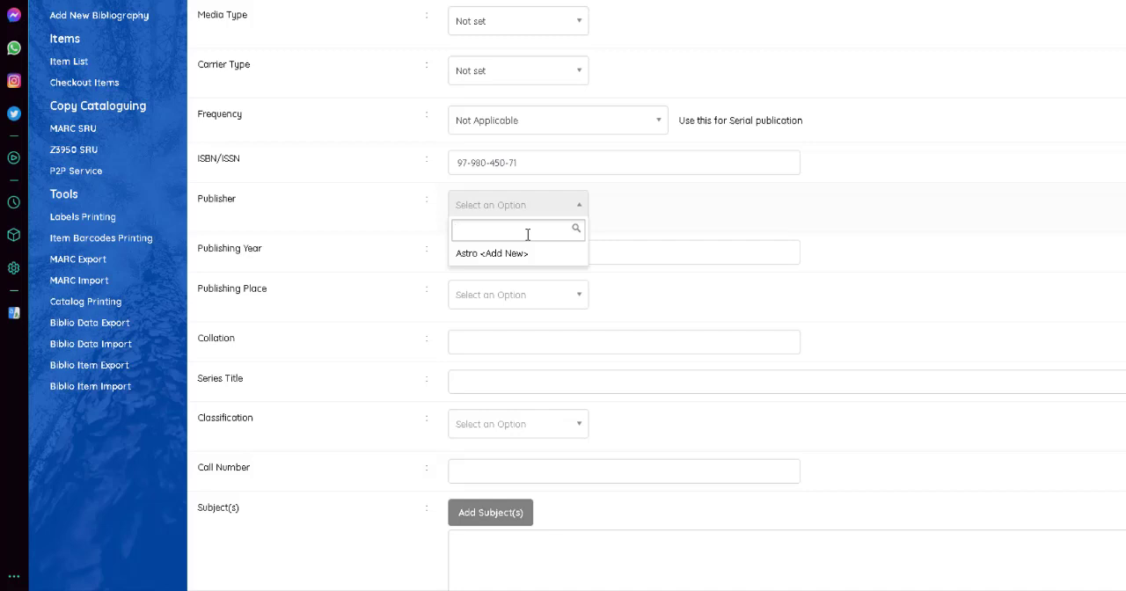
text(tr)
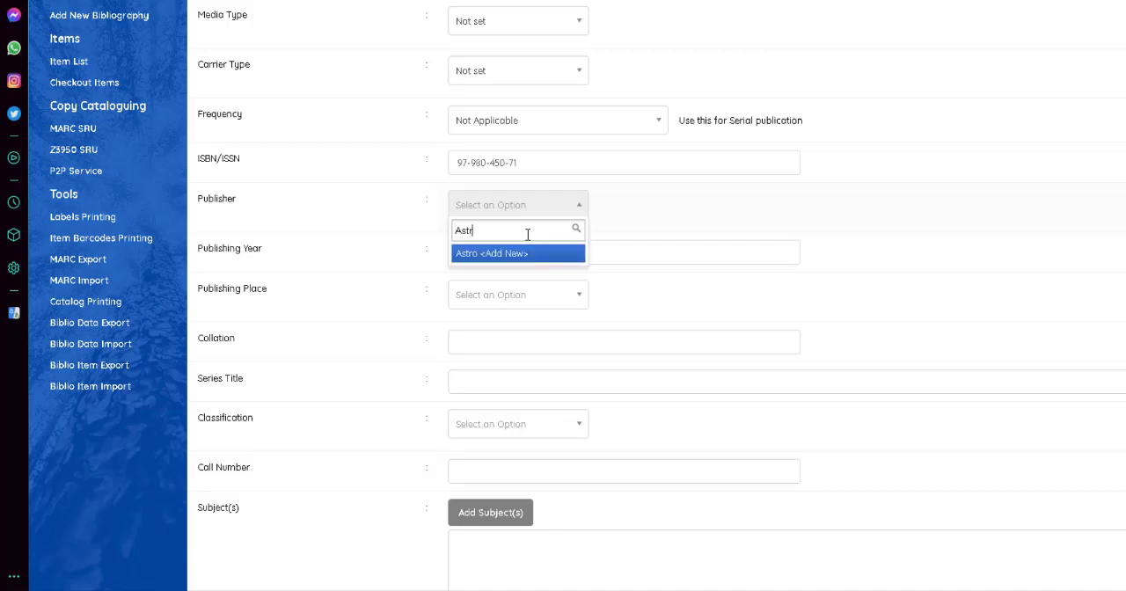
text(o)
click(517, 253)
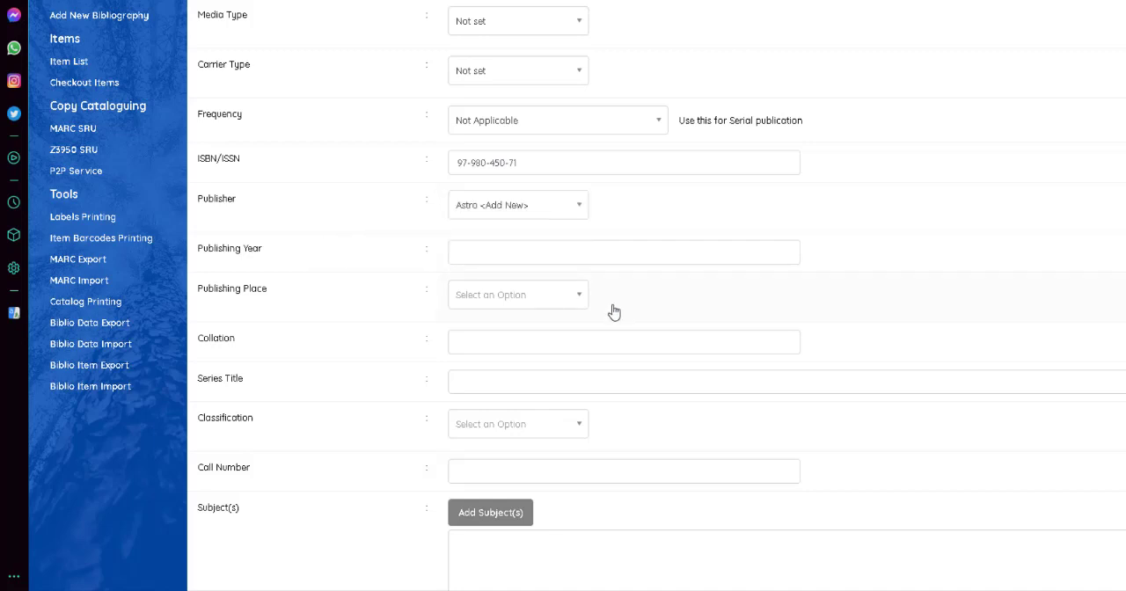
Set the record's publishing year to 2013.
click(538, 253)
text(2)
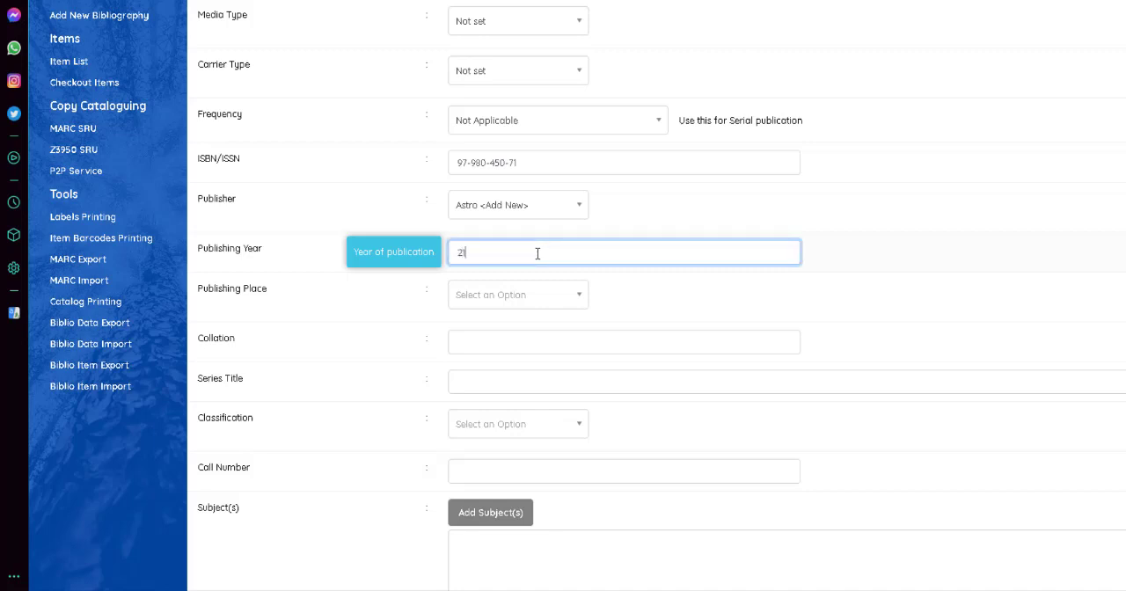
text(013)
Add Jakrta as a new publishing place for the record.
click(530, 299)
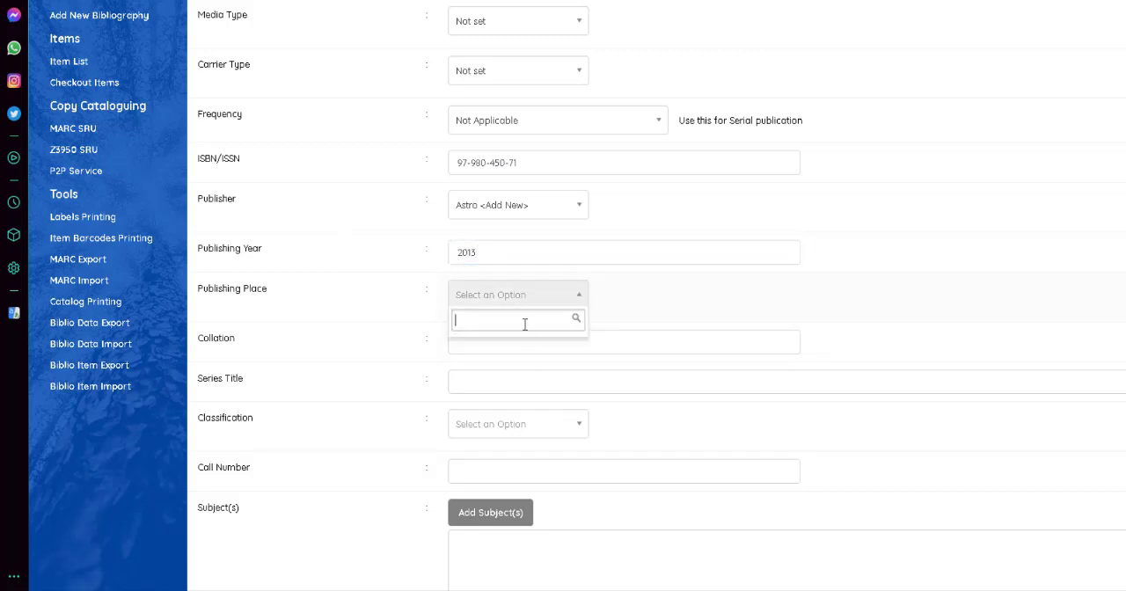
text(Jaka)
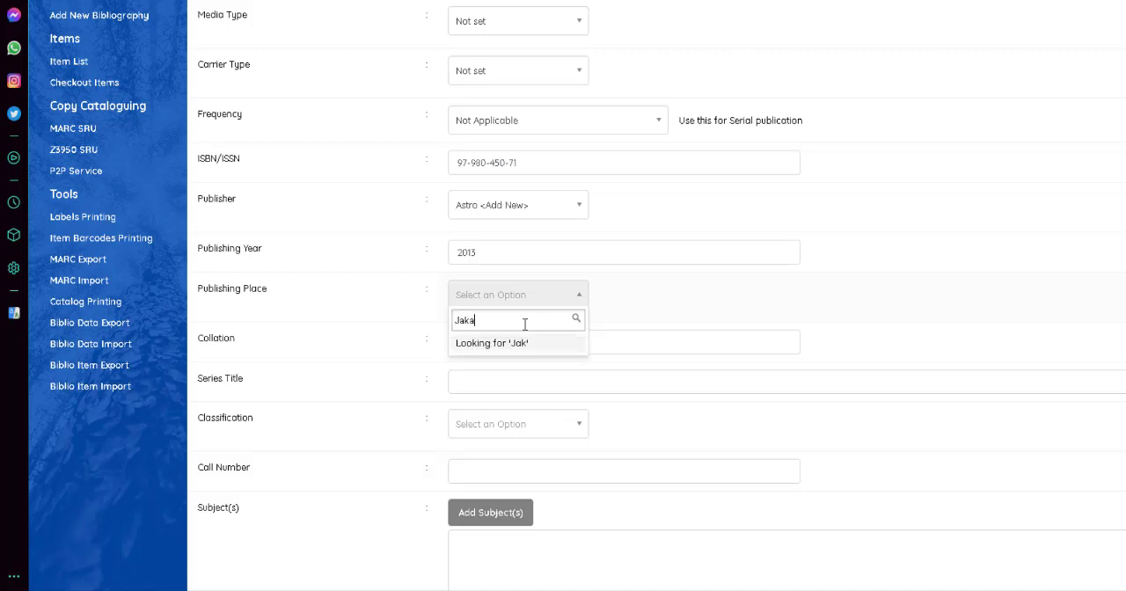
key(BackSpace)
text(rta)
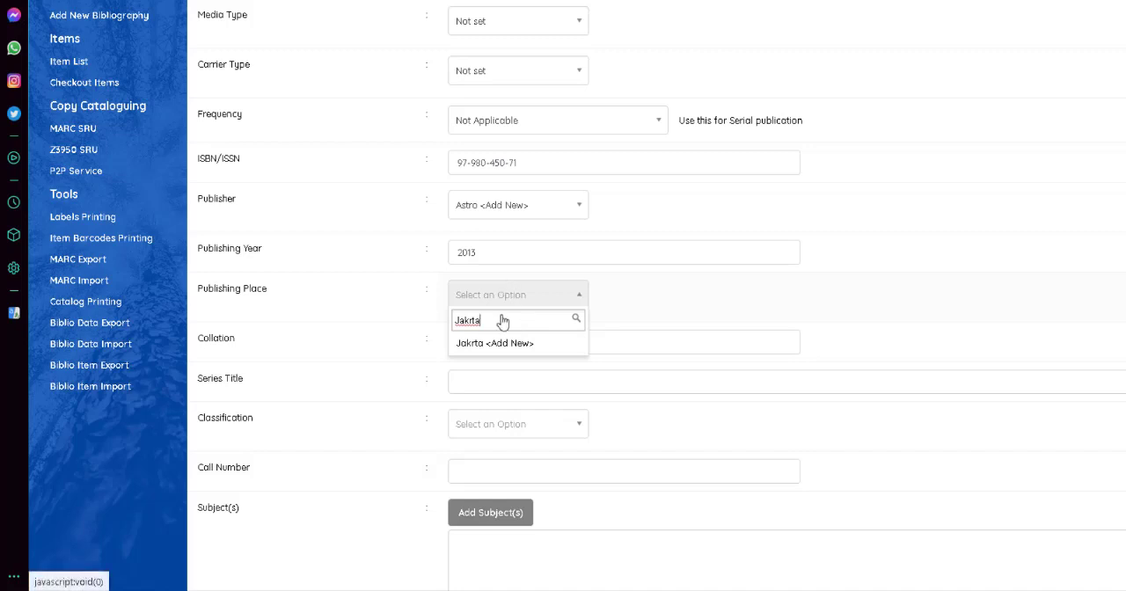
click(498, 344)
scroll(563, 322, down, 1)
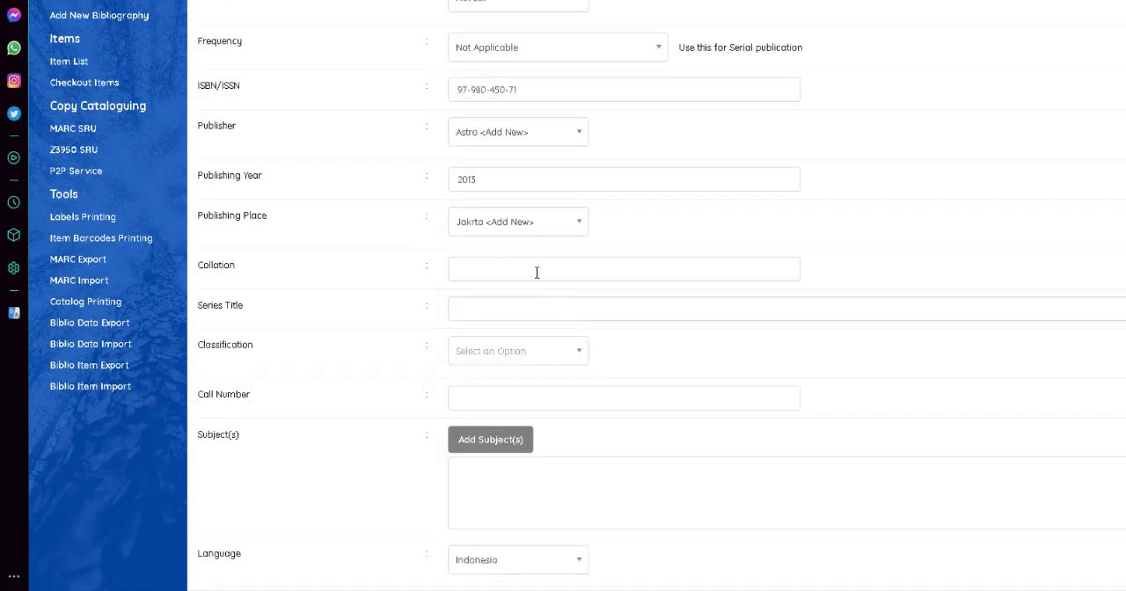
Enter vii, 252 hlm. : Ilus ; 20 cm as the record's collation.
click(651, 272)
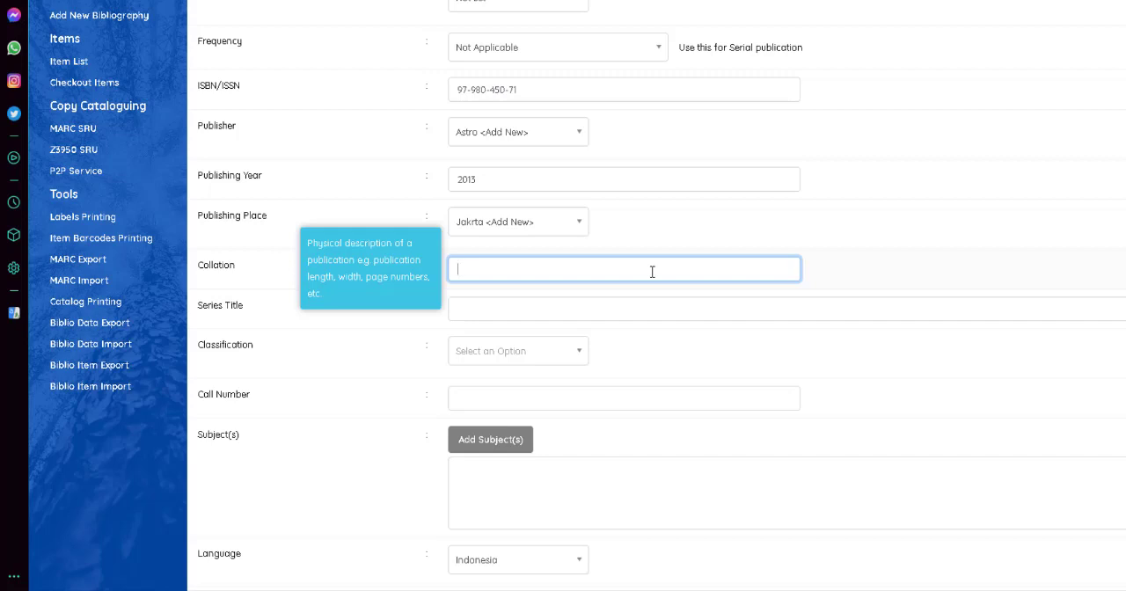
text(vii, 252 hlm. :)
text(ilus ; 20 cm)
Try to set the record's classification to 618.2.
scroll(563, 284, down, 1)
scroll(563, 284, down, 1)
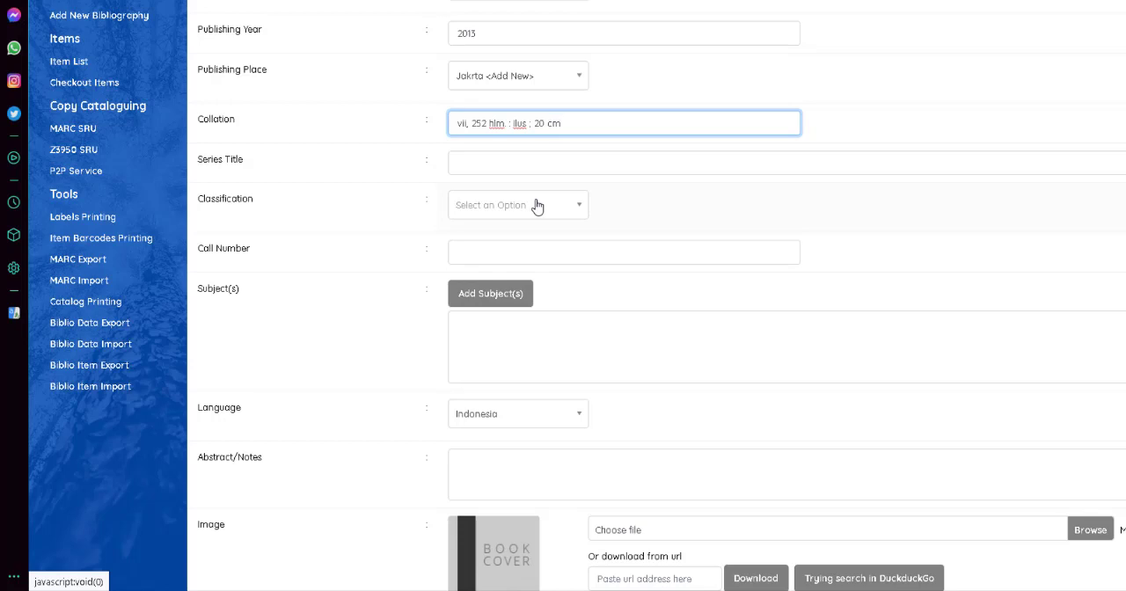
click(537, 206)
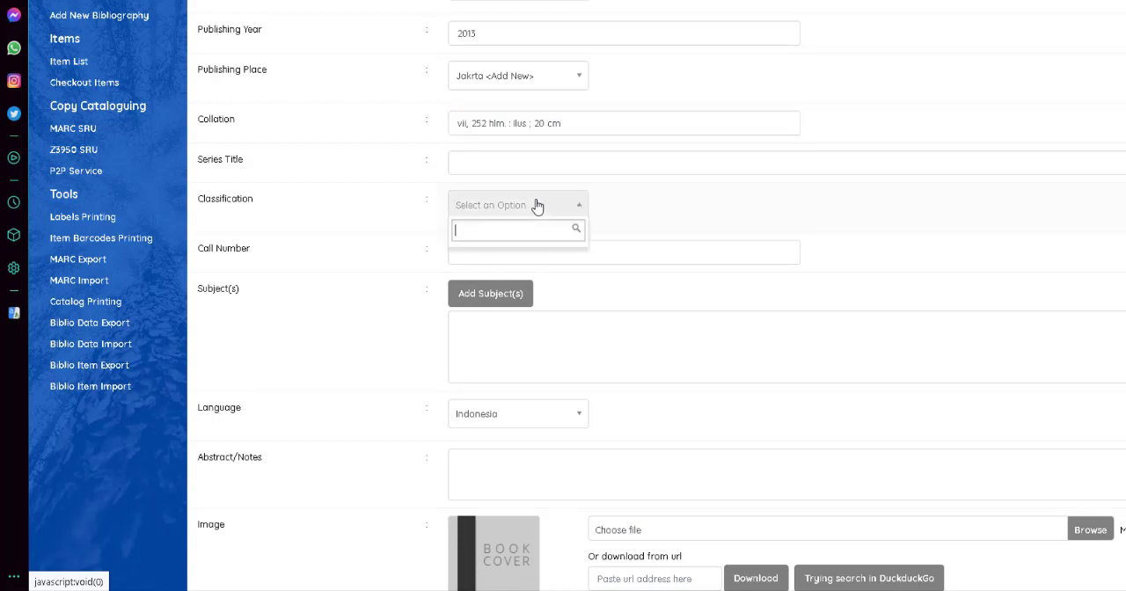
text(61)
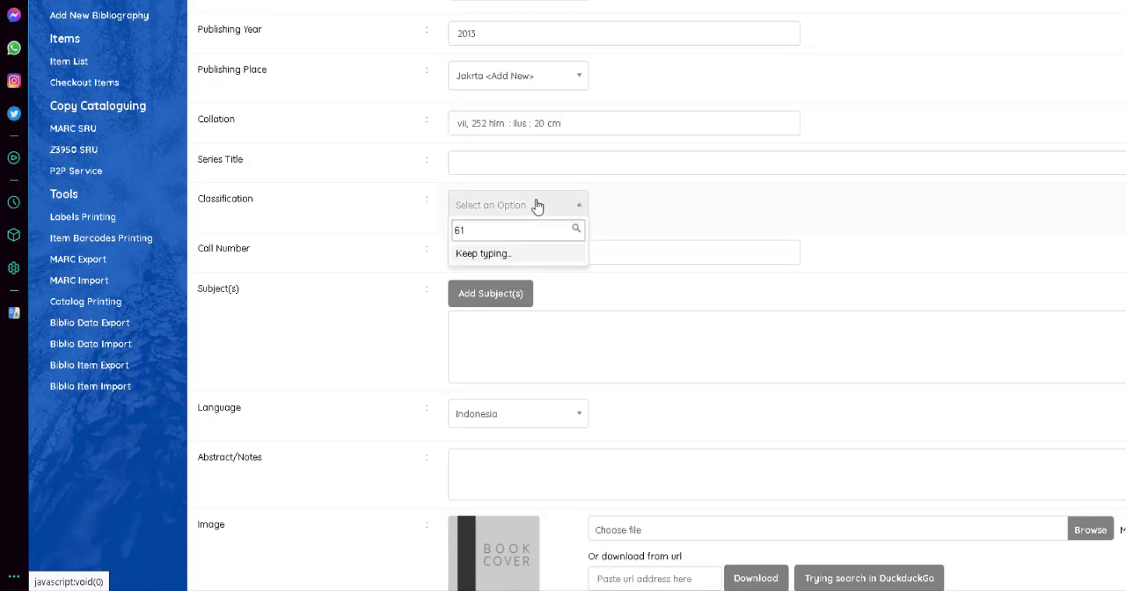
text(8.)
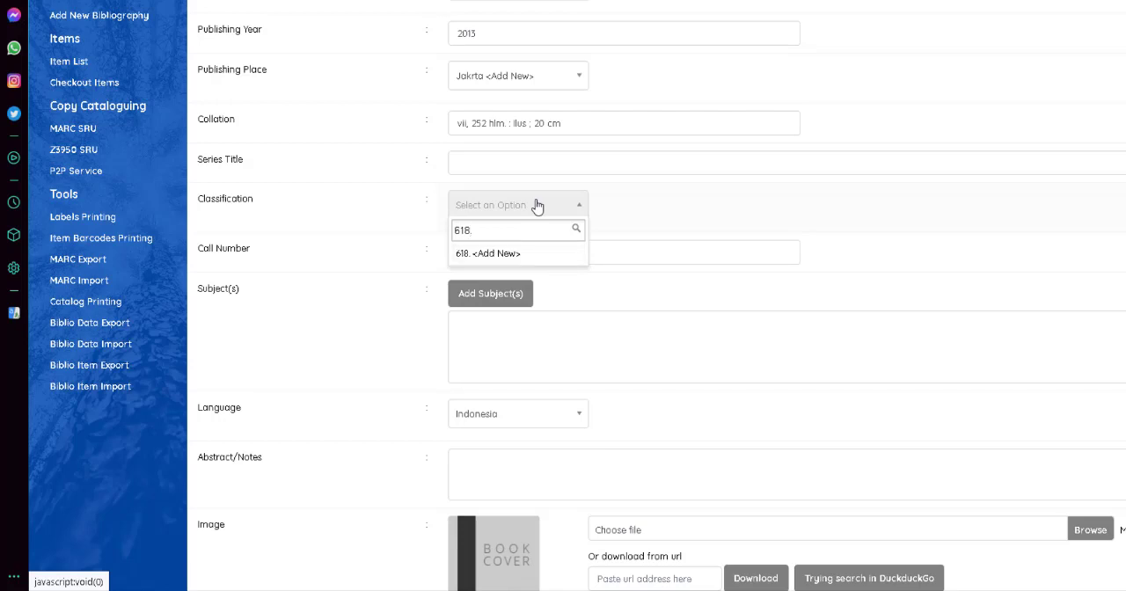
text(2)
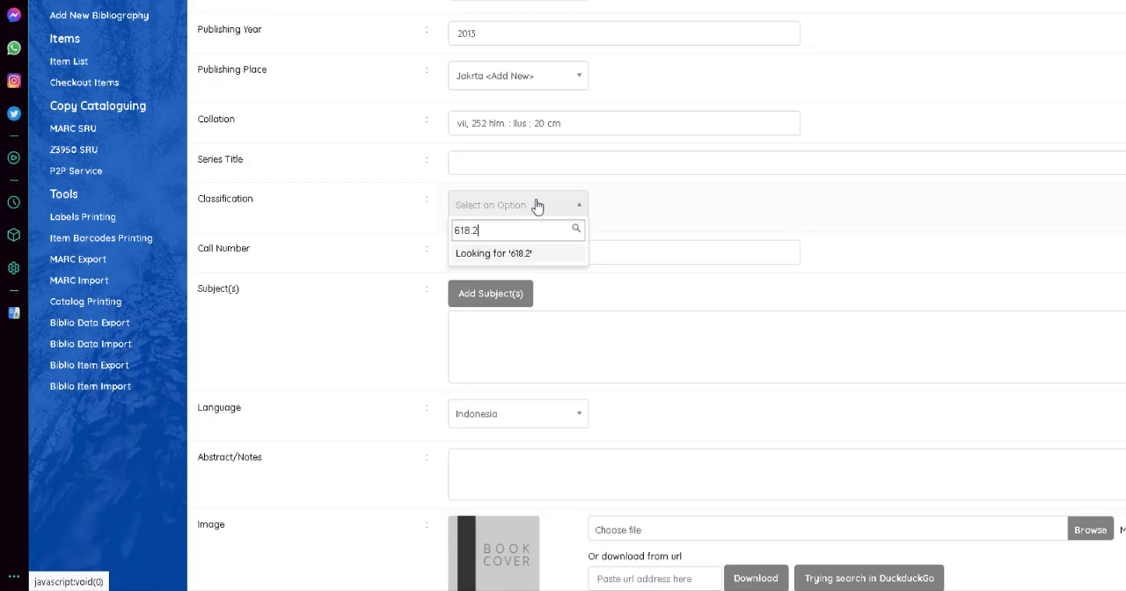
click(606, 299)
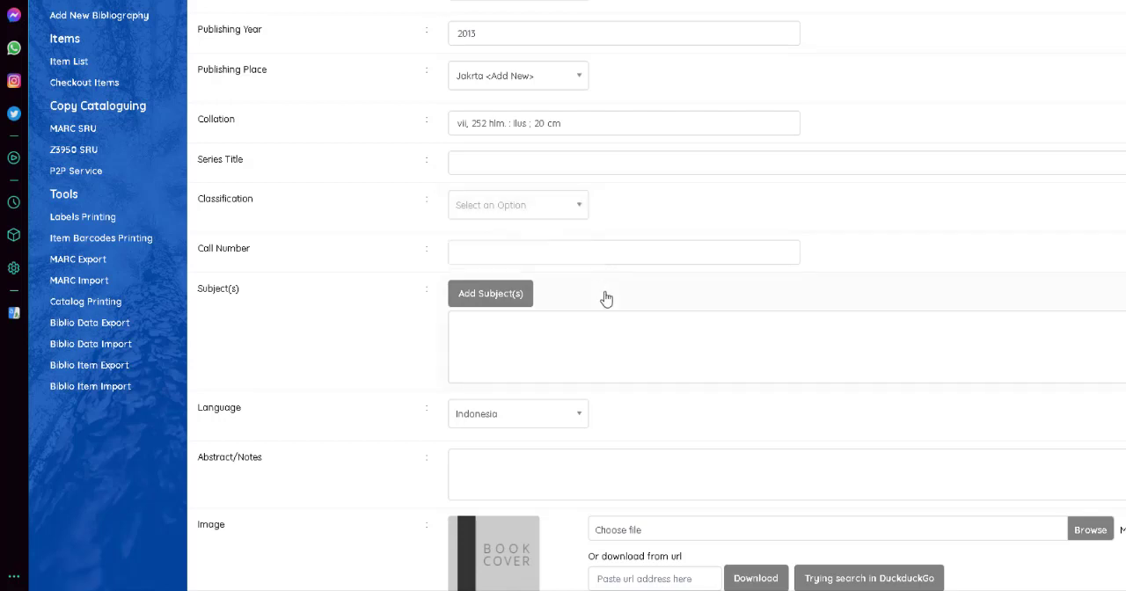
Enter 618.2 Per m as the record's call number, checking the author and title for its letter codes.
click(556, 251)
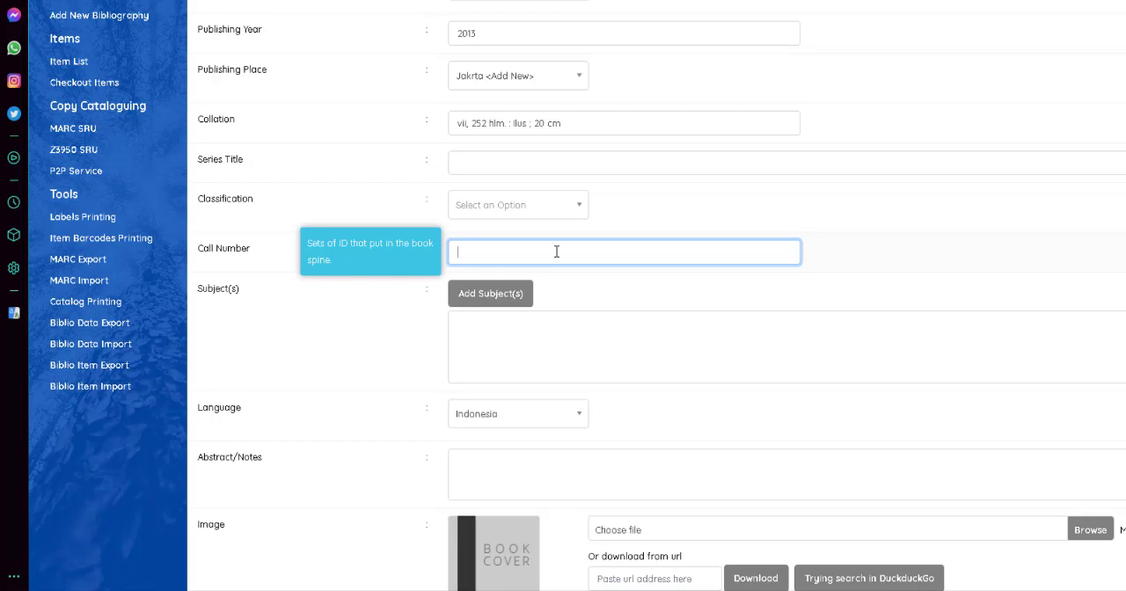
text(618.2)
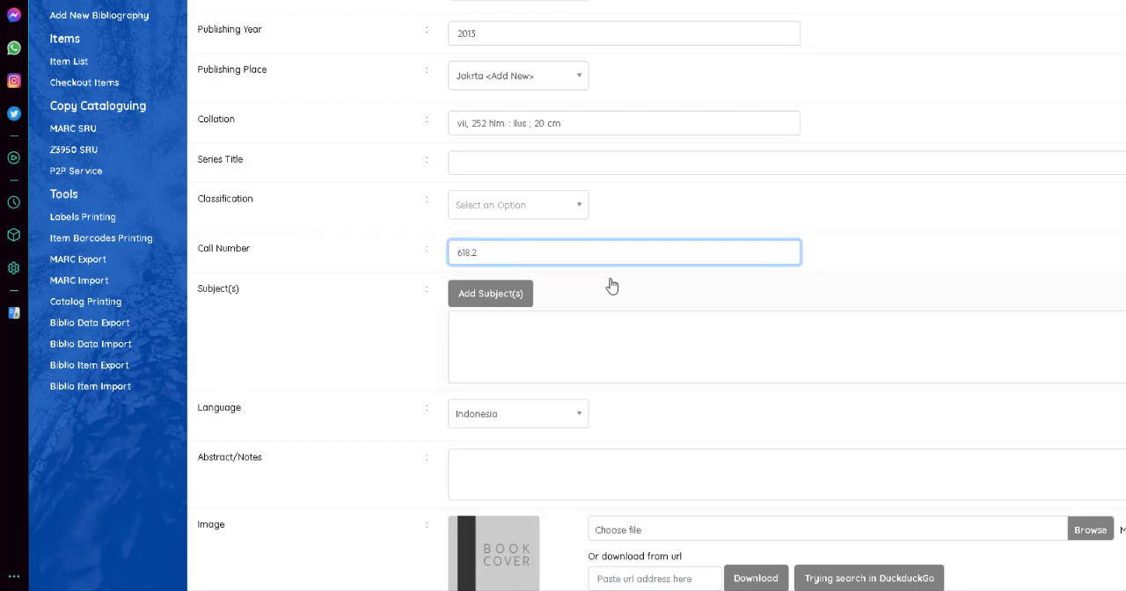
text(Pet)
scroll(612, 286, up, 12)
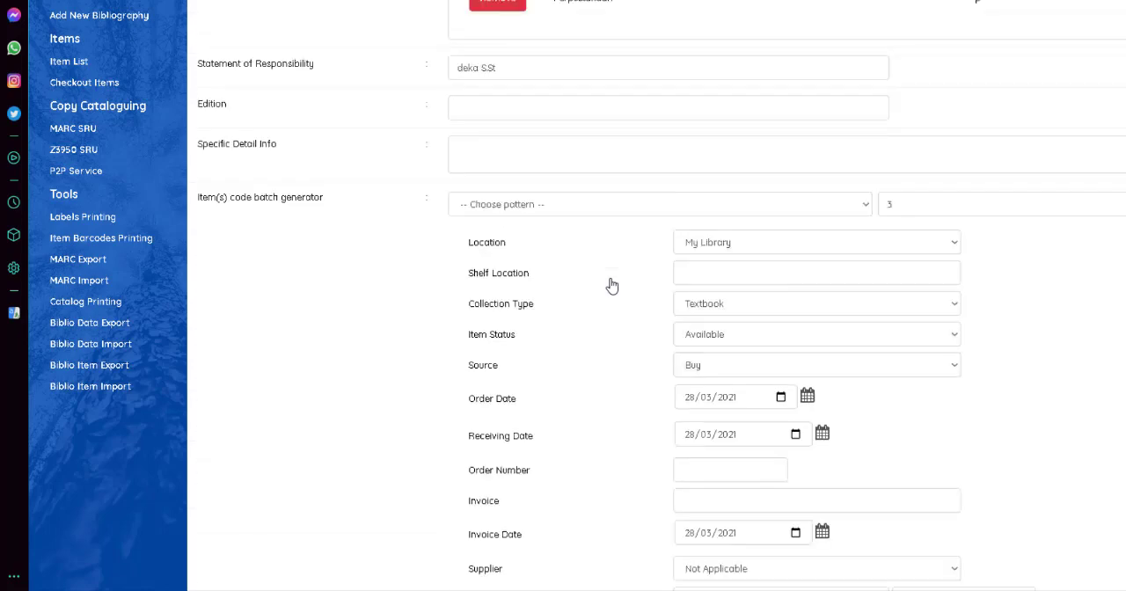
scroll(609, 285, up, 3)
scroll(584, 246, down, 1)
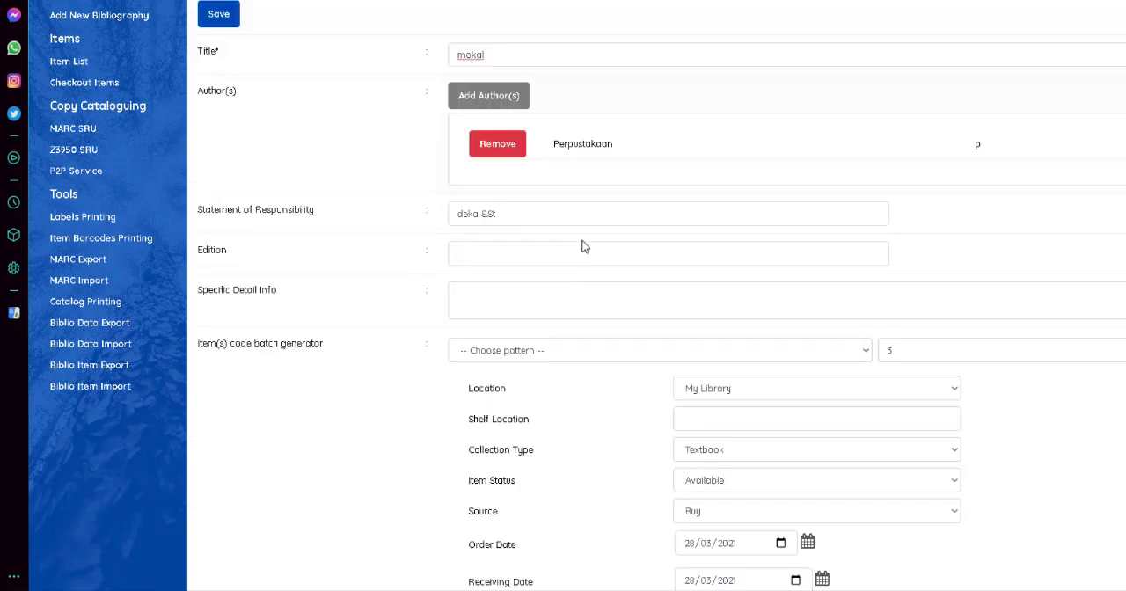
scroll(585, 246, down, 15)
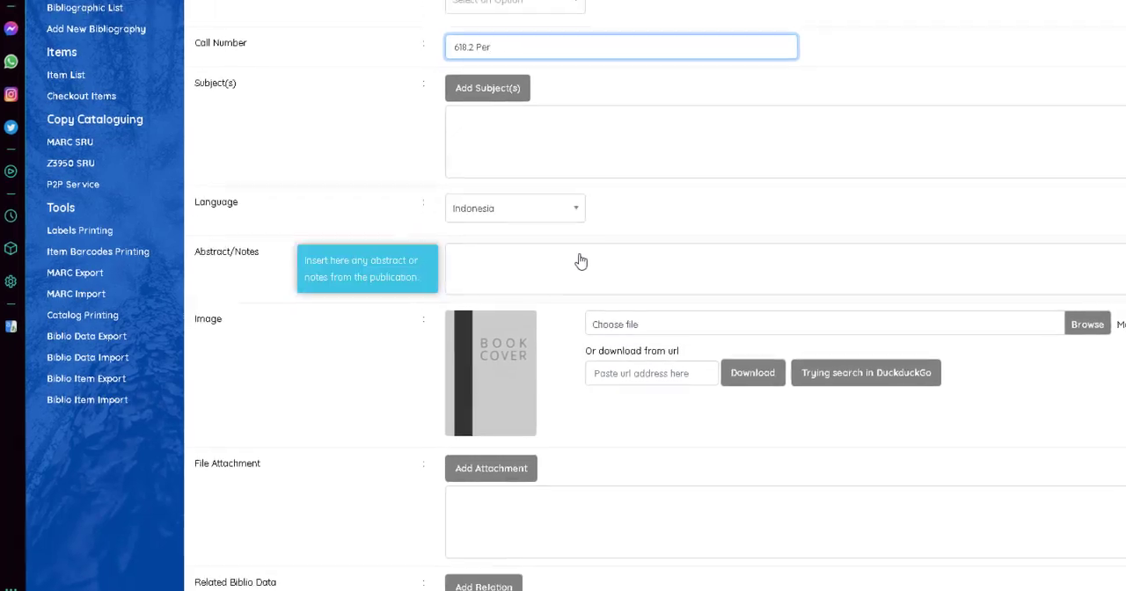
text(m)
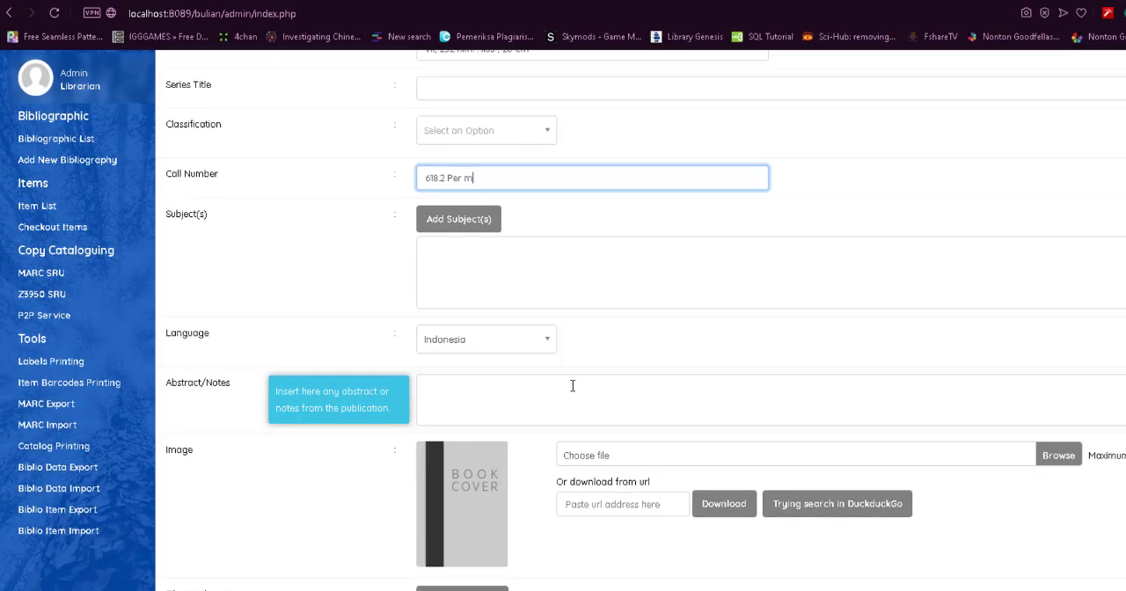
Add edukasi to the record as a primary subject of type Topic.
click(478, 228)
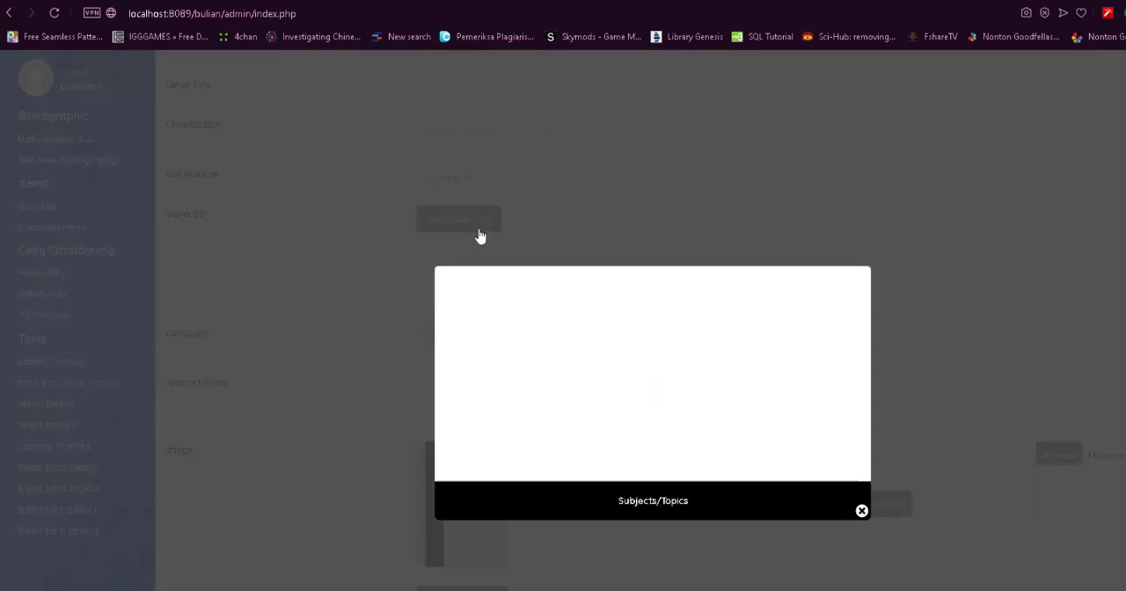
click(534, 325)
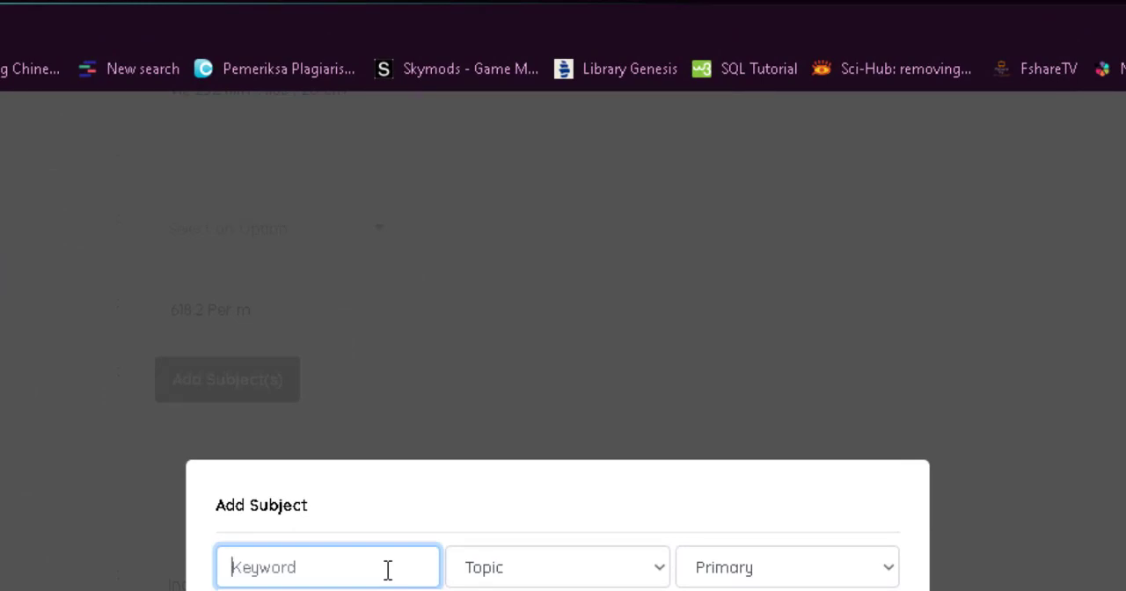
text(edu)
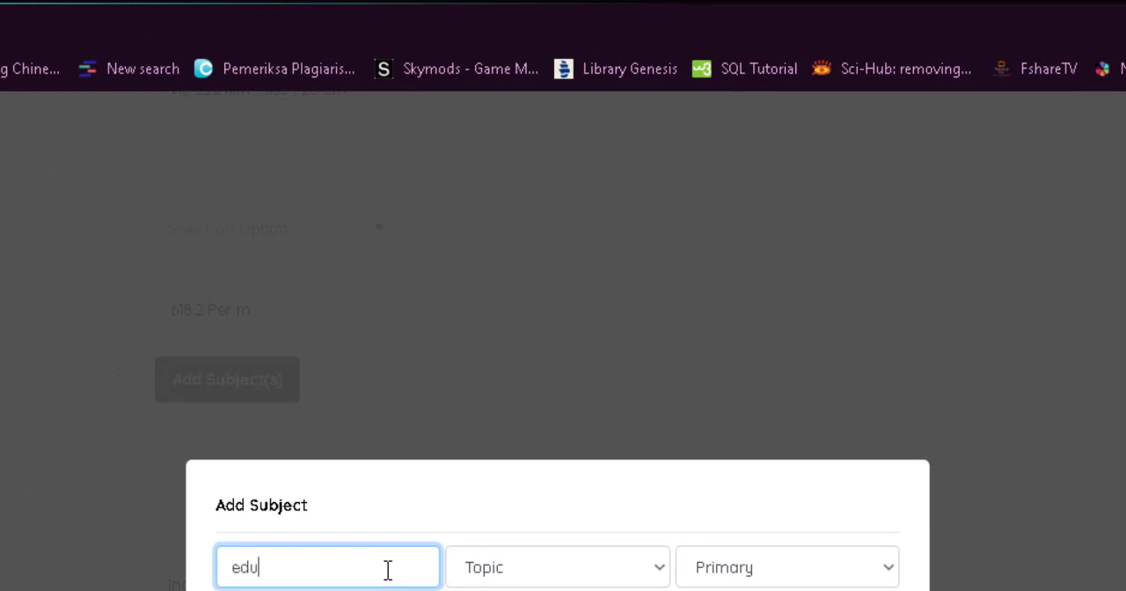
text(kasi)
click(584, 565)
click(584, 564)
click(902, 563)
click(826, 572)
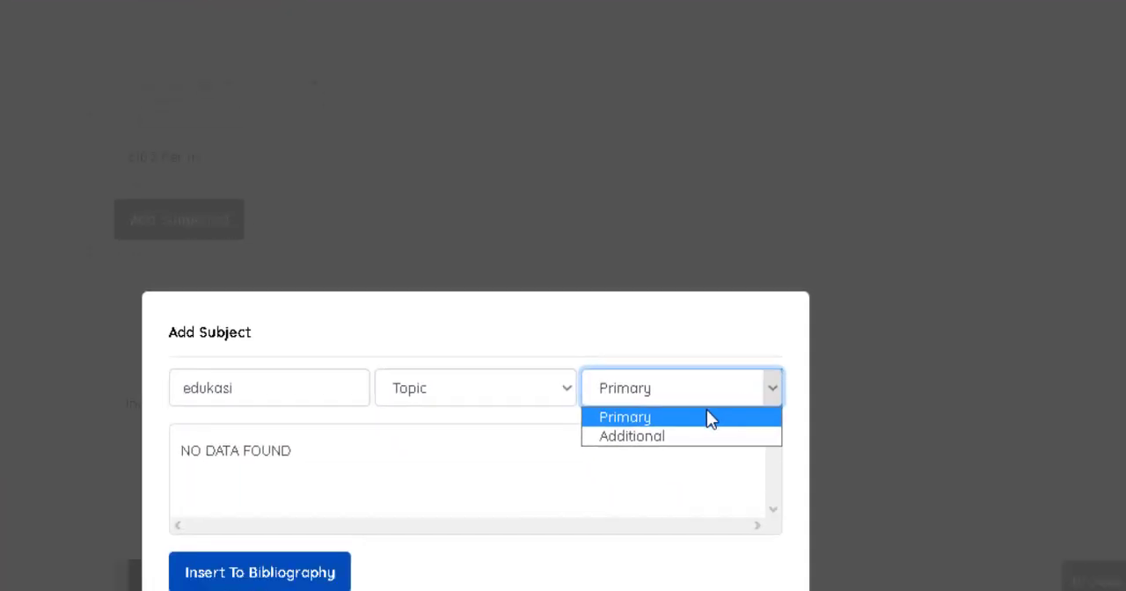
click(711, 420)
click(257, 580)
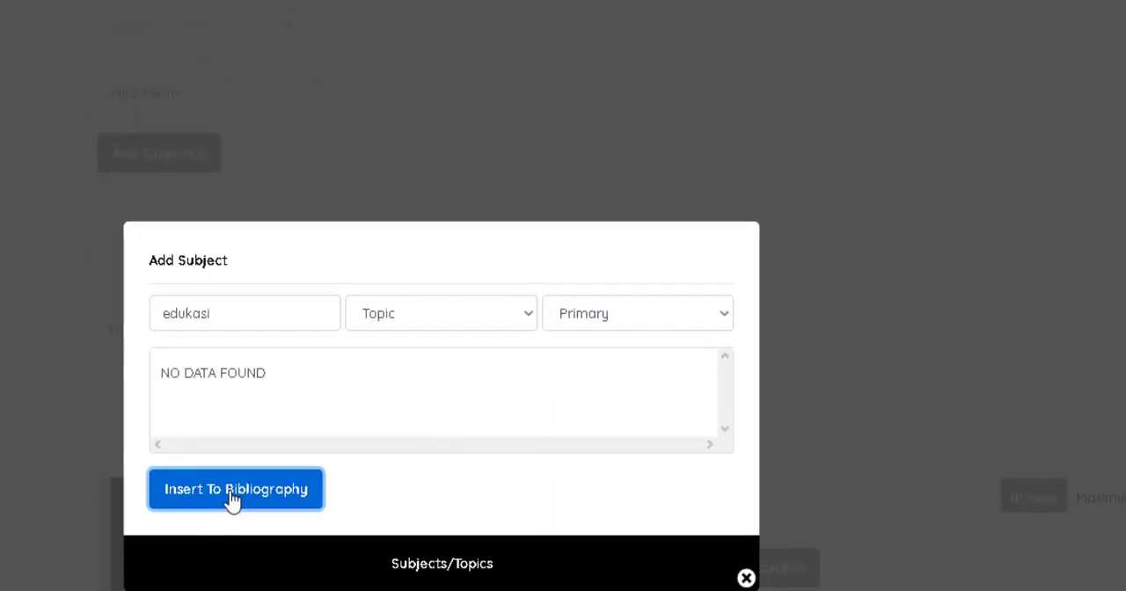
click(745, 578)
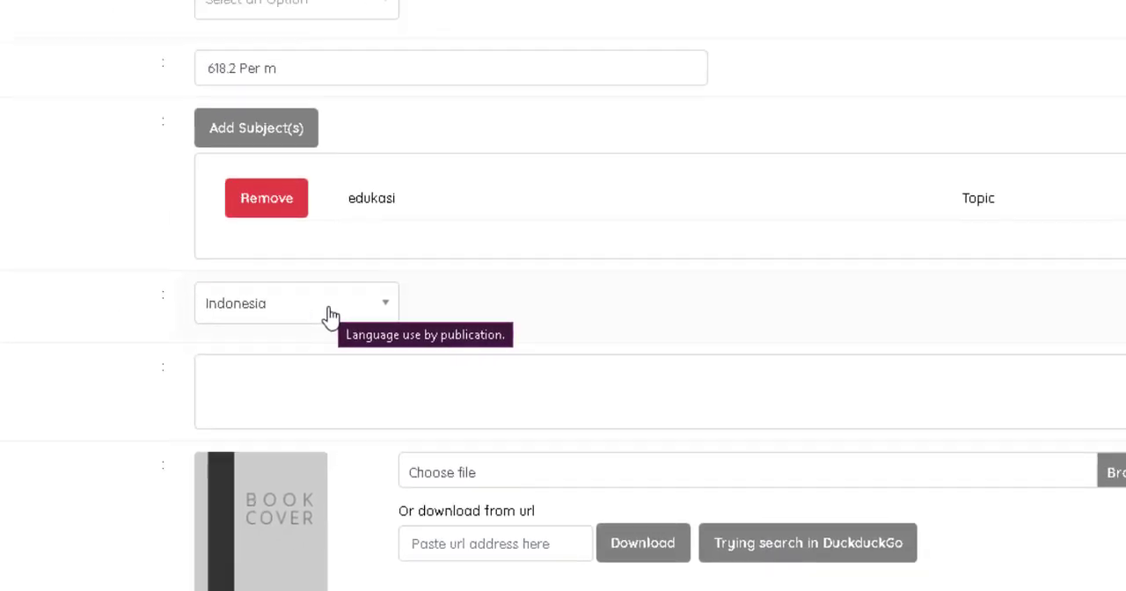
click(330, 312)
click(330, 313)
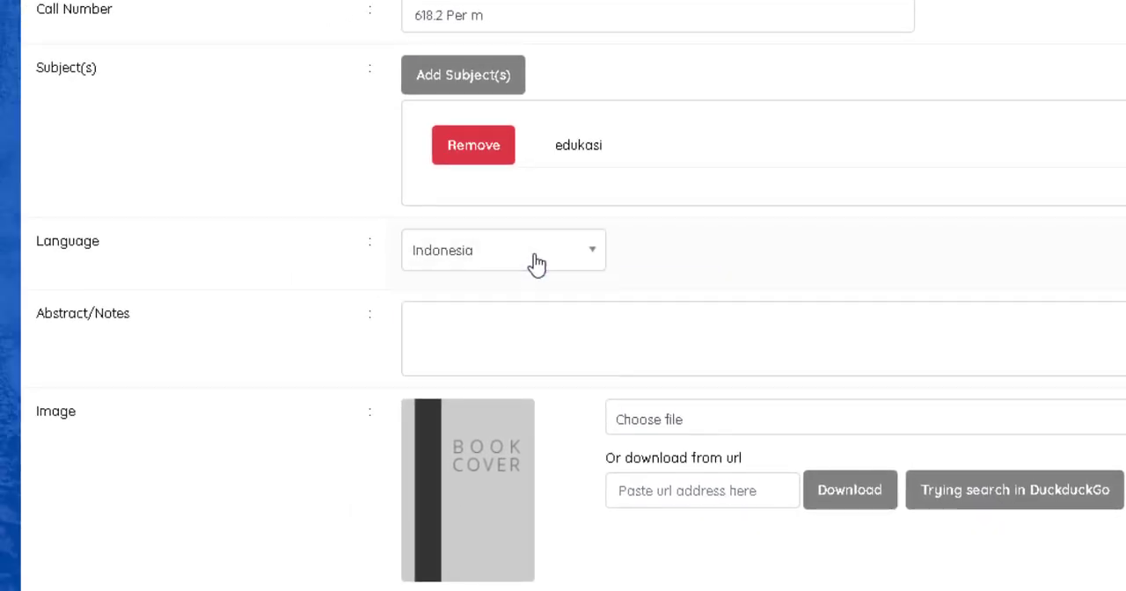
click(522, 317)
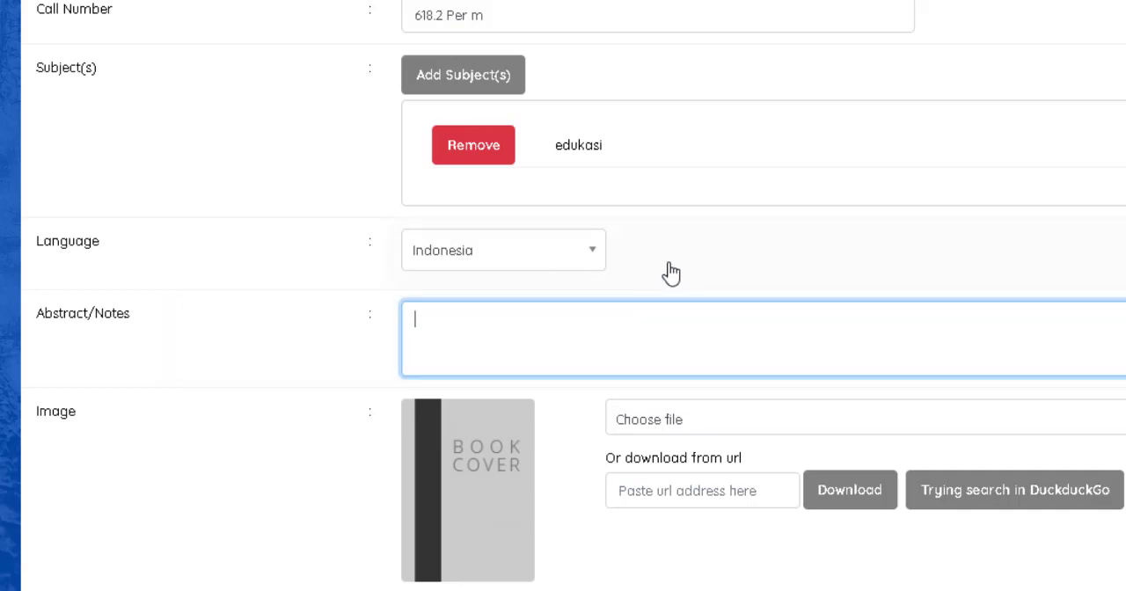
Set the record to be promoted to the homepage and save the new bibliography.
scroll(669, 272, down, 1)
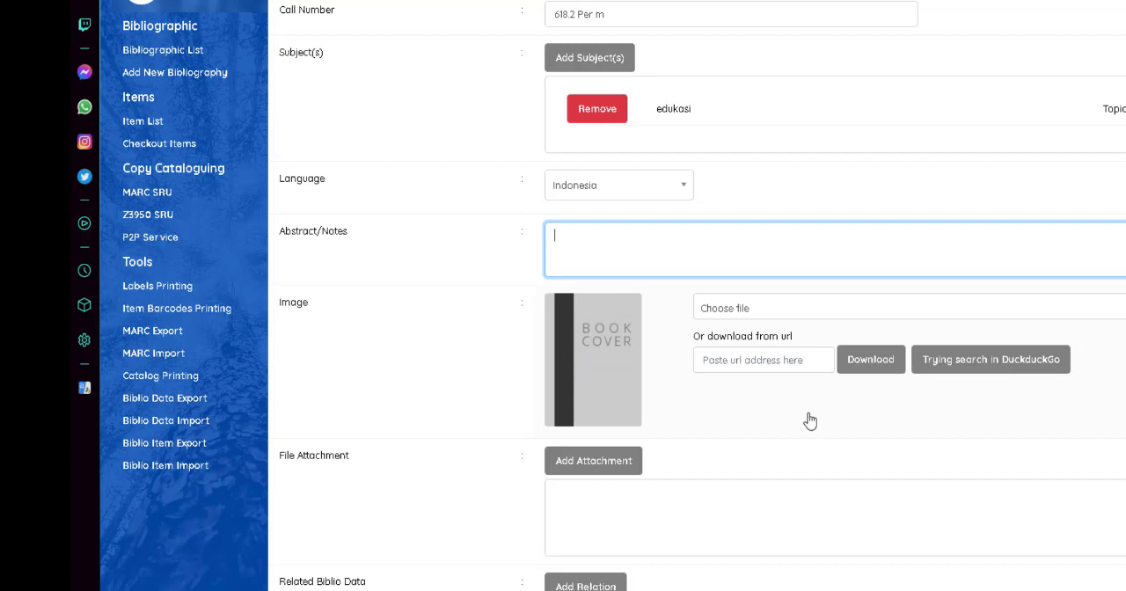
scroll(802, 420, down, 2)
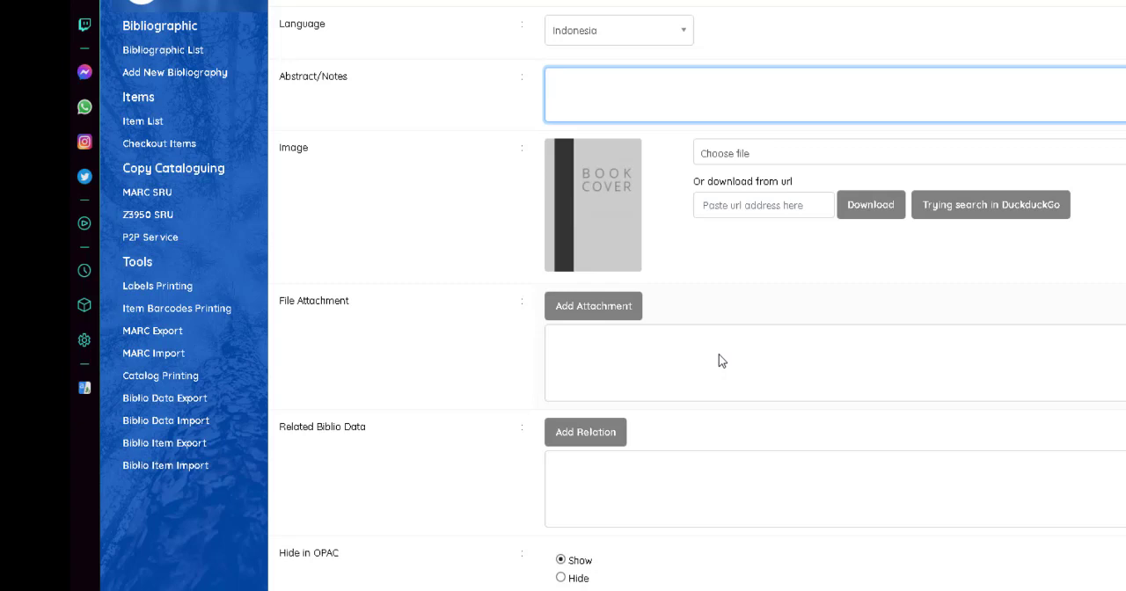
scroll(721, 361, down, 1)
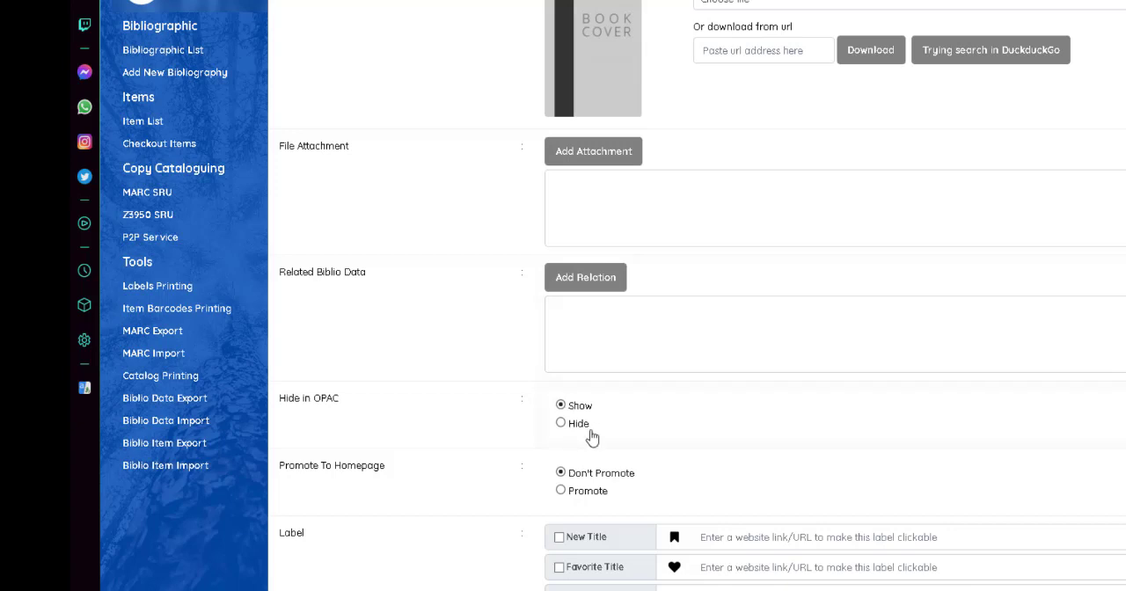
scroll(591, 437, down, 1)
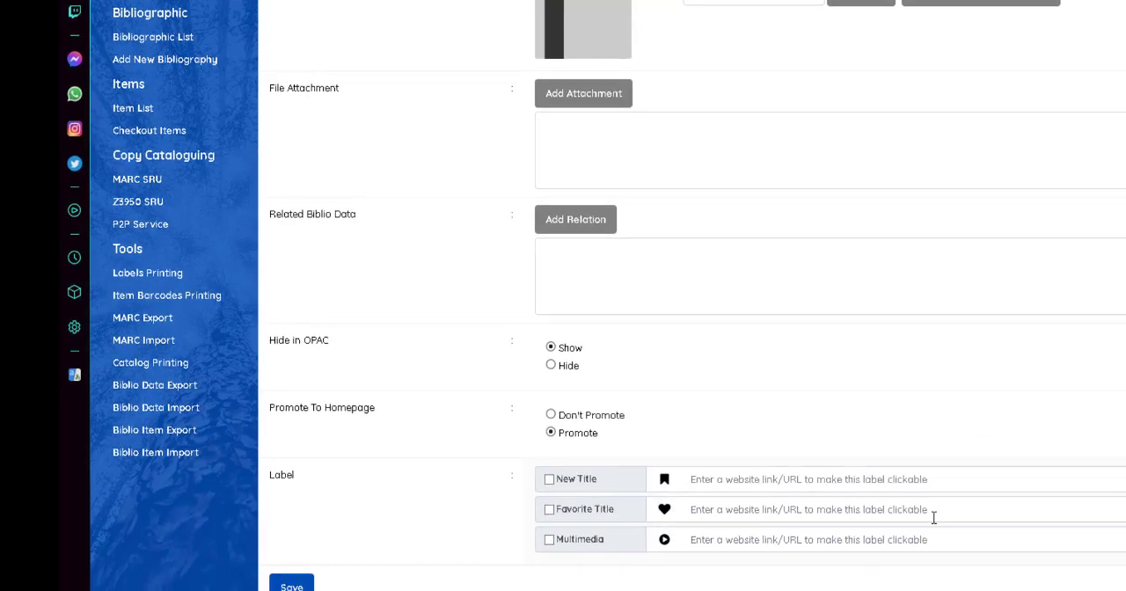
click(236, 524)
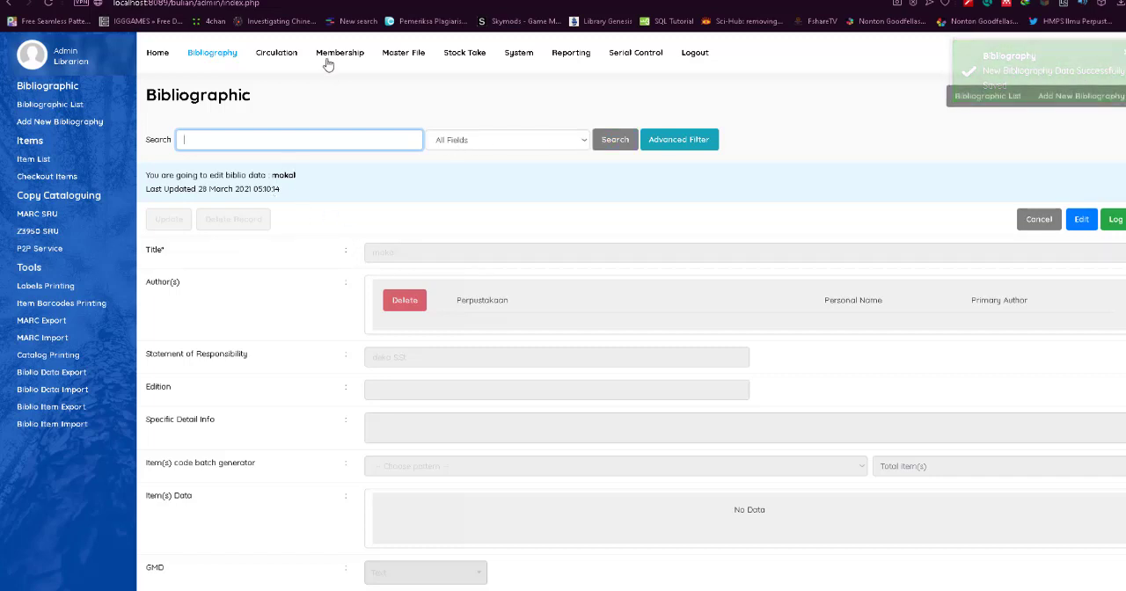
Open the record Web application architecture : principles, protocols, and practices from the bibliographic list and enable its editing.
click(211, 57)
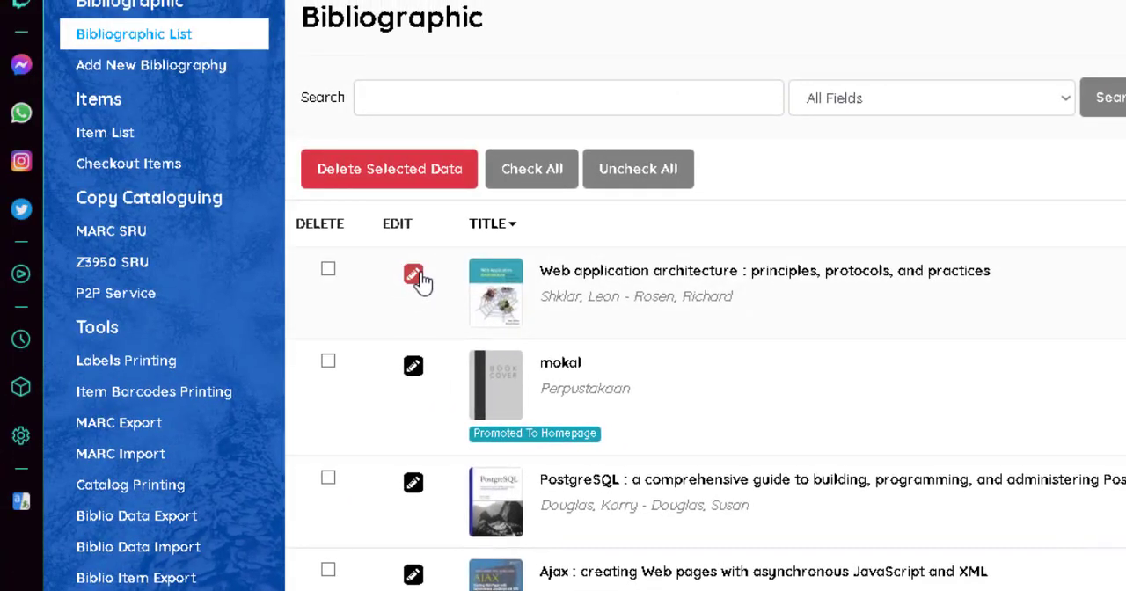
click(419, 275)
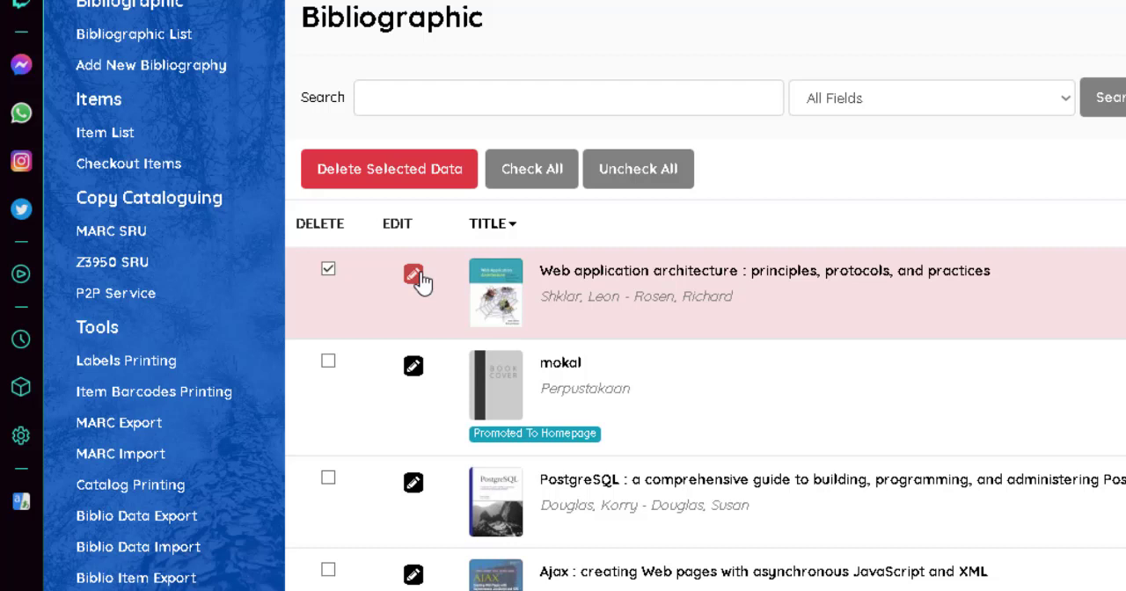
click(418, 278)
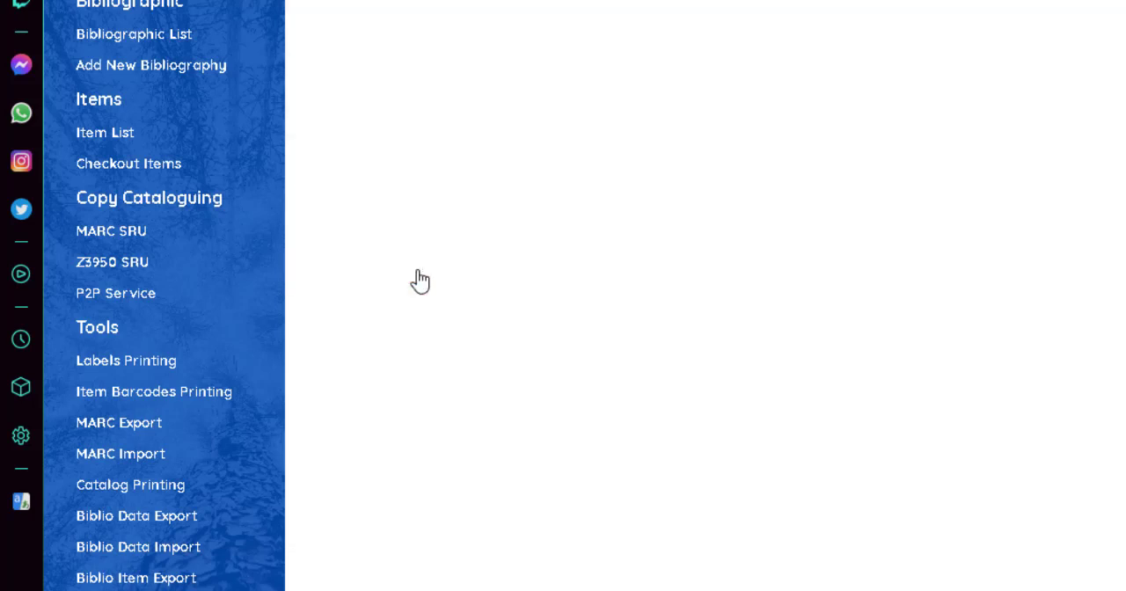
double_click(437, 278)
click(741, 252)
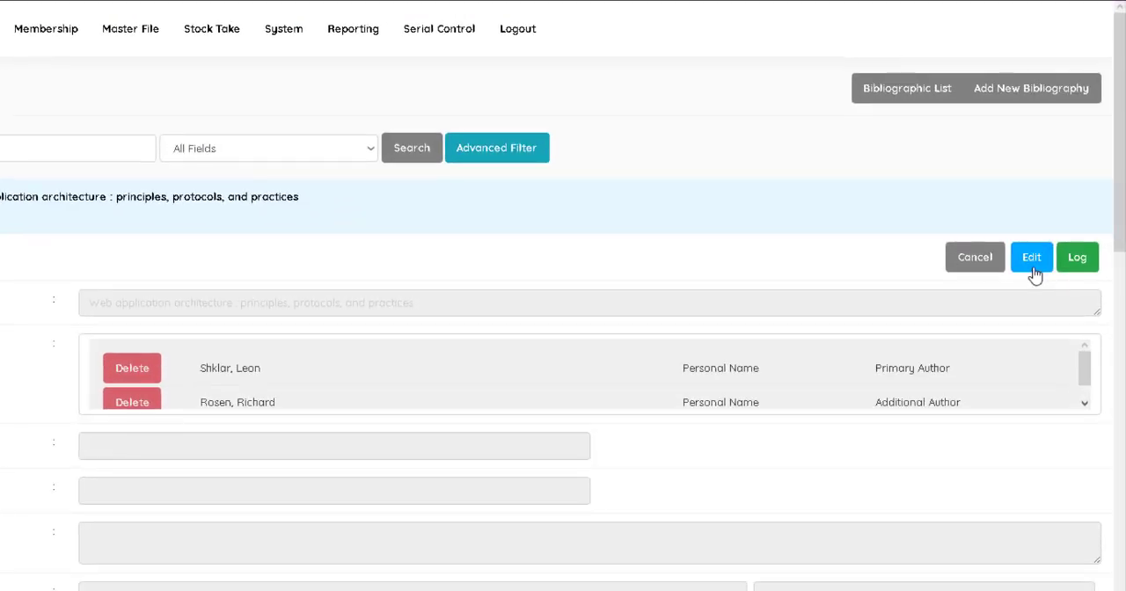
click(1055, 233)
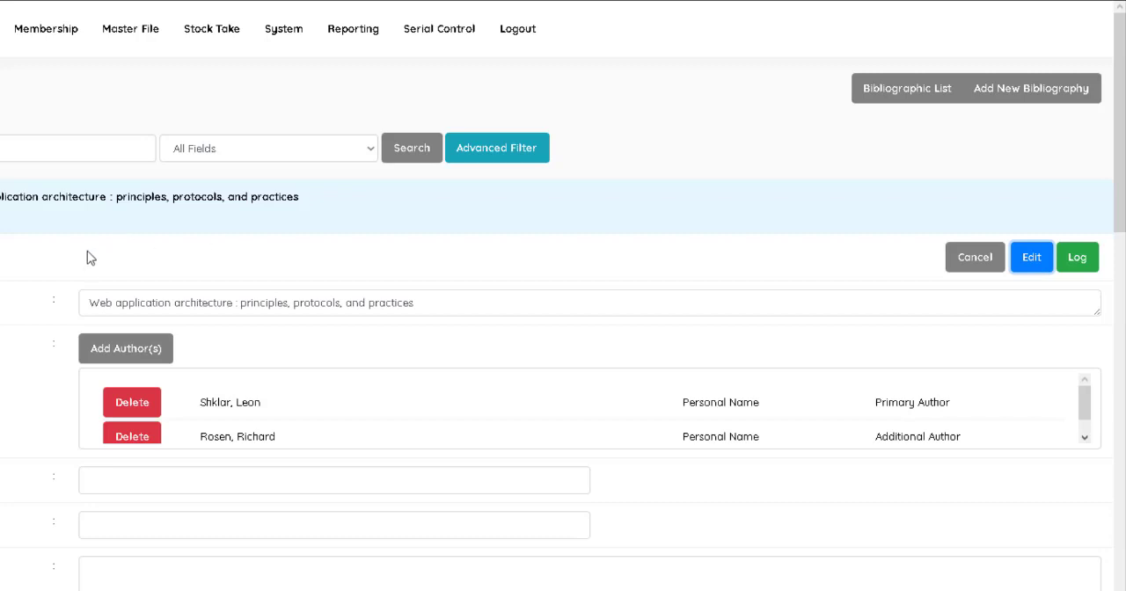
Start a new item for the Web application architecture record and enter S00001 as its item code.
scroll(19, 415, down, 1)
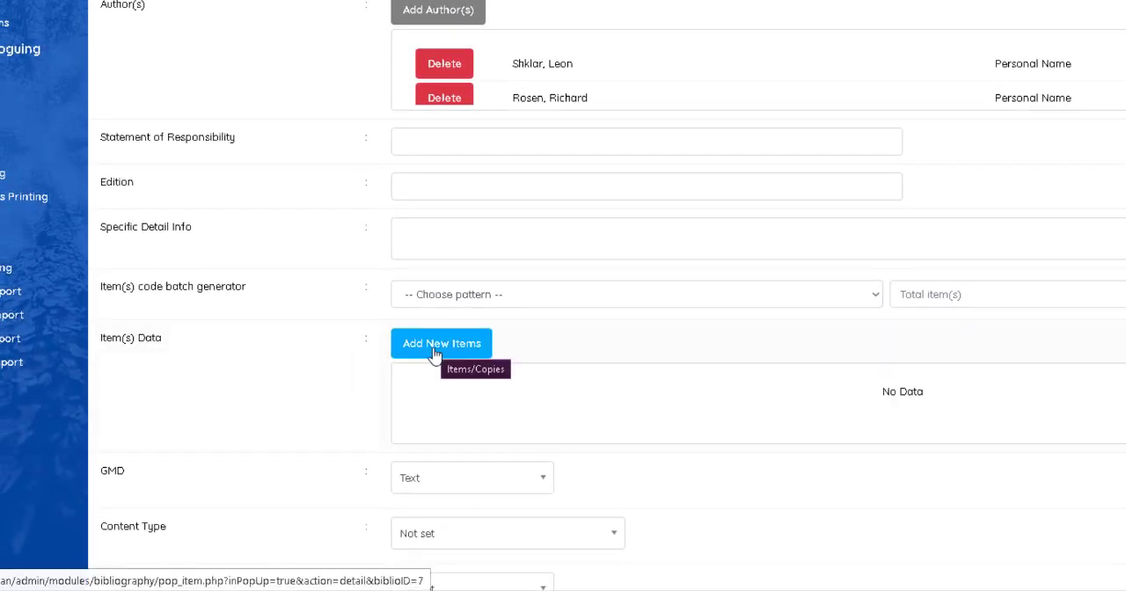
click(433, 353)
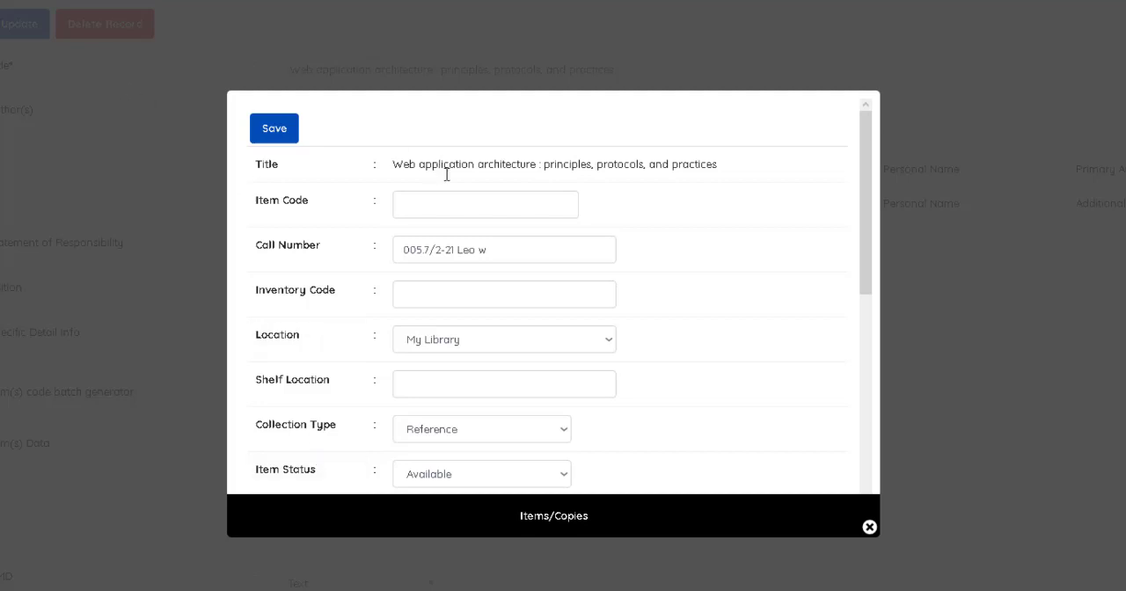
click(466, 206)
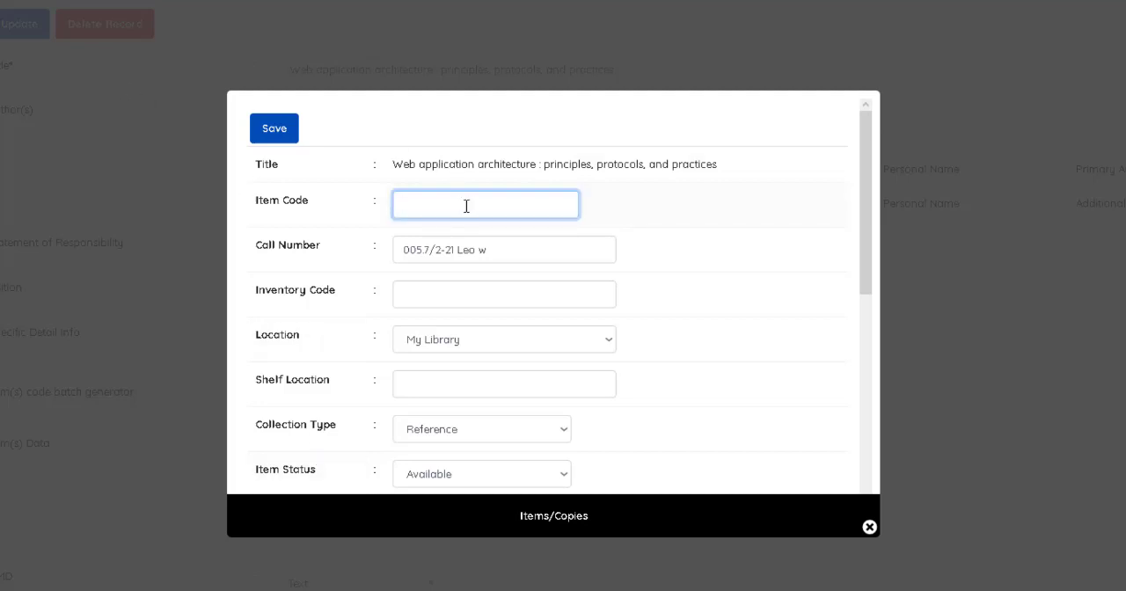
text(S00001)
text(1)
click(505, 293)
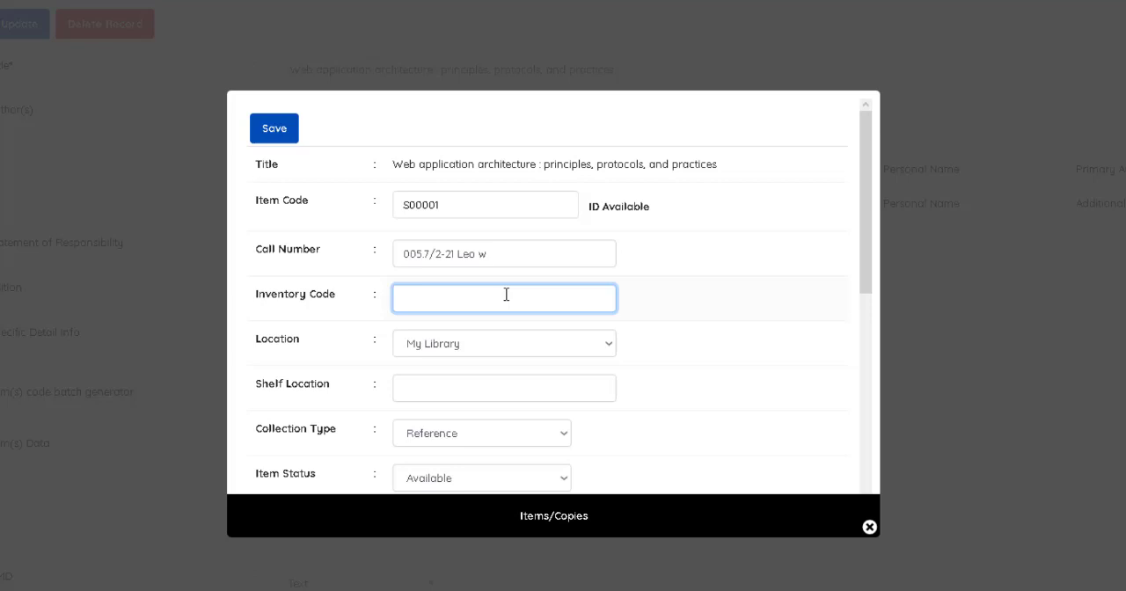
text(553)
key(BackSpace)
key(BackSpace)
key(BackSpace)
Choose My Library as the new item's location and leave its shelf location empty.
scroll(506, 294, down, 2)
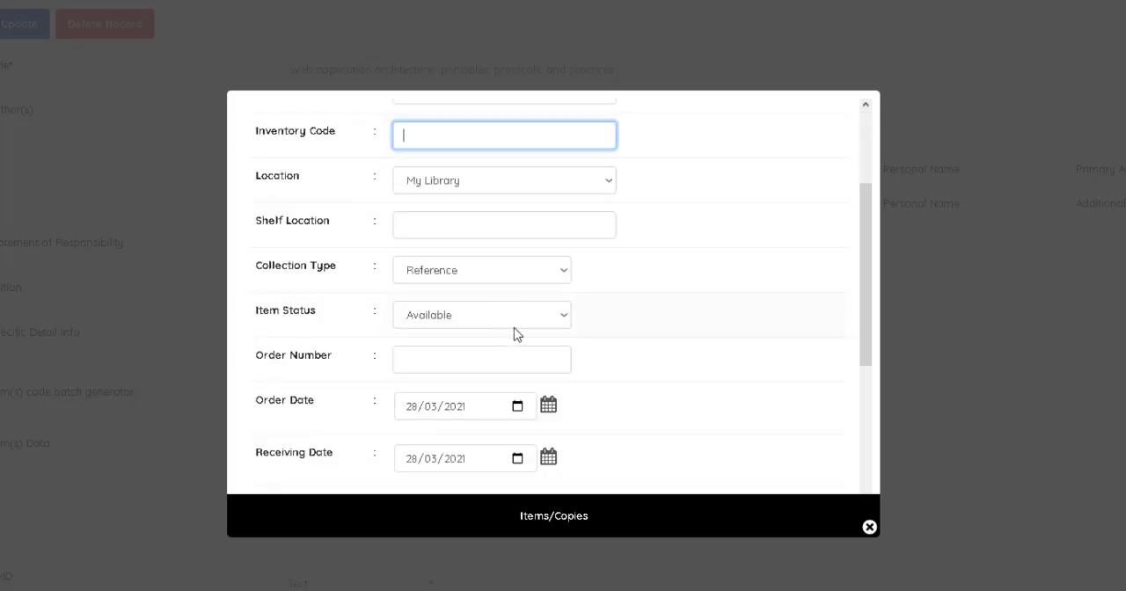
click(517, 187)
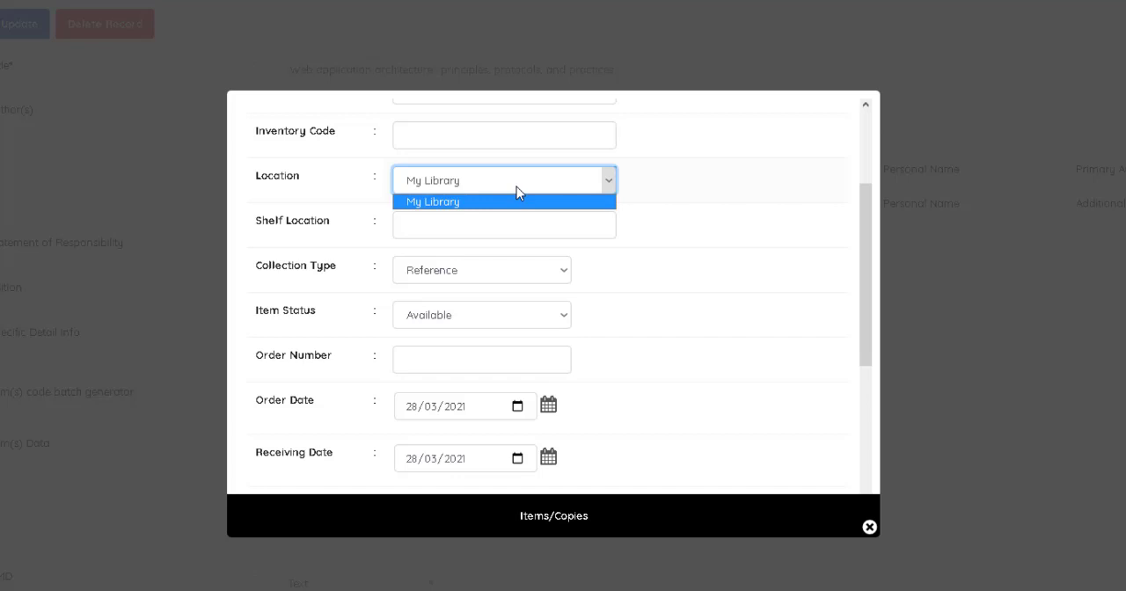
click(516, 187)
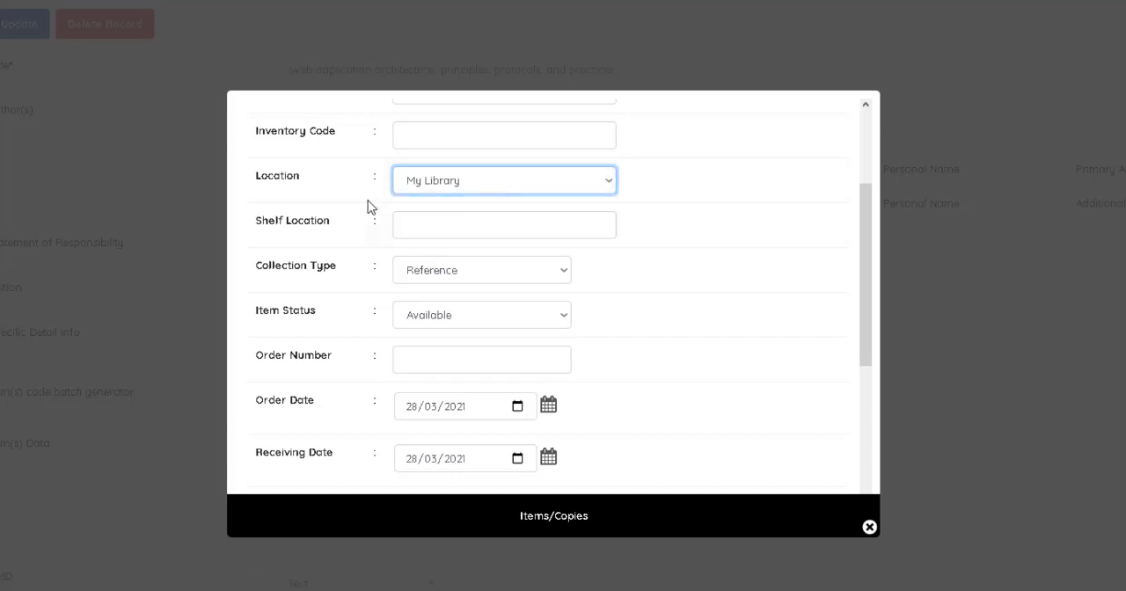
click(439, 192)
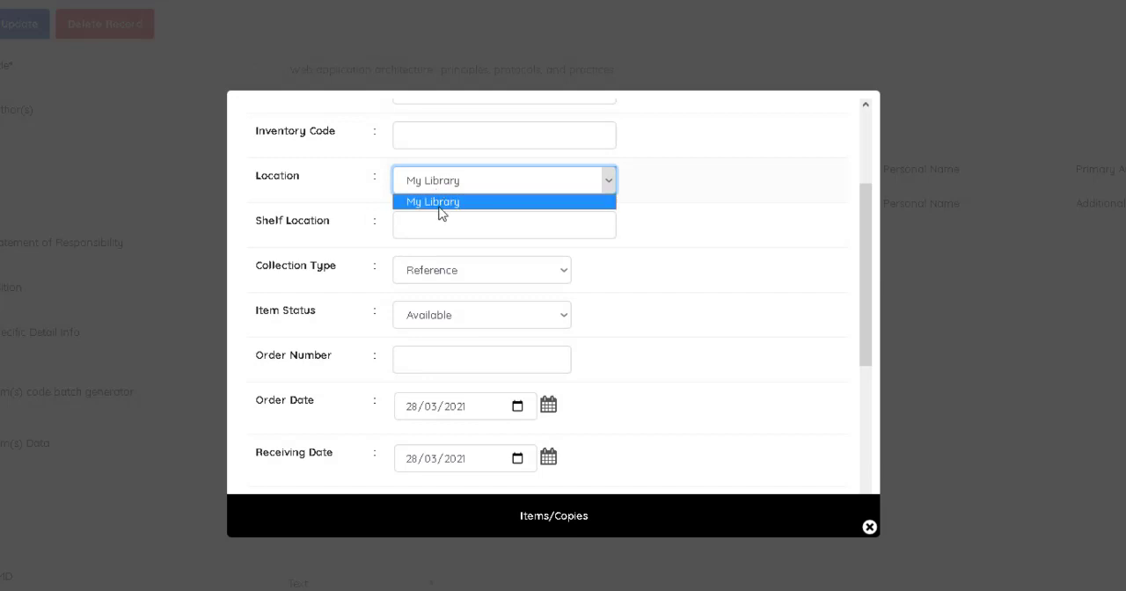
click(443, 204)
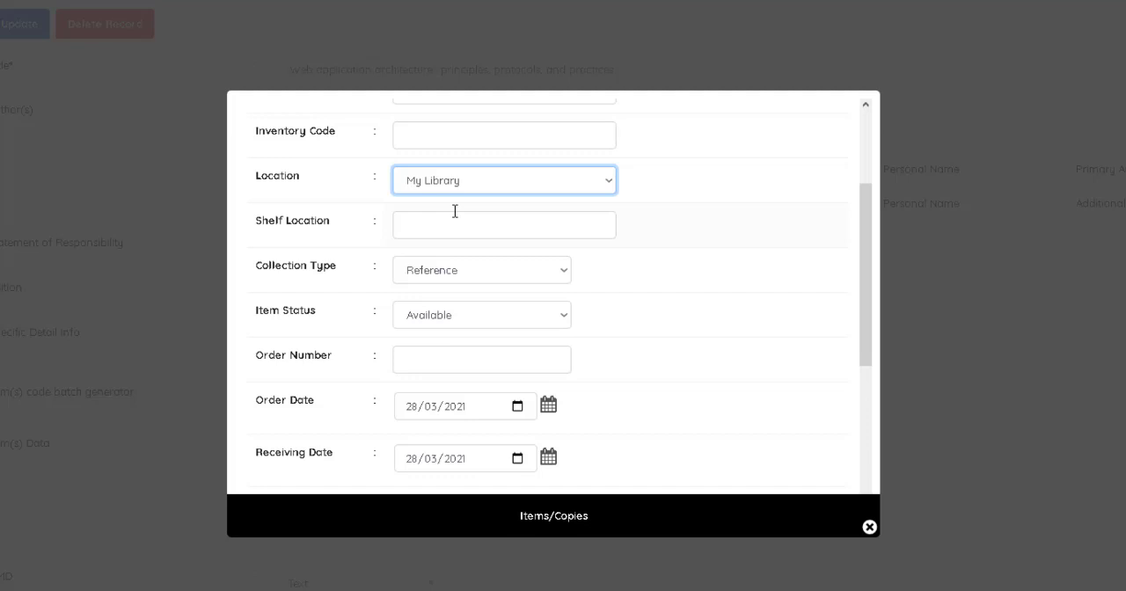
click(455, 243)
click(454, 231)
click(654, 328)
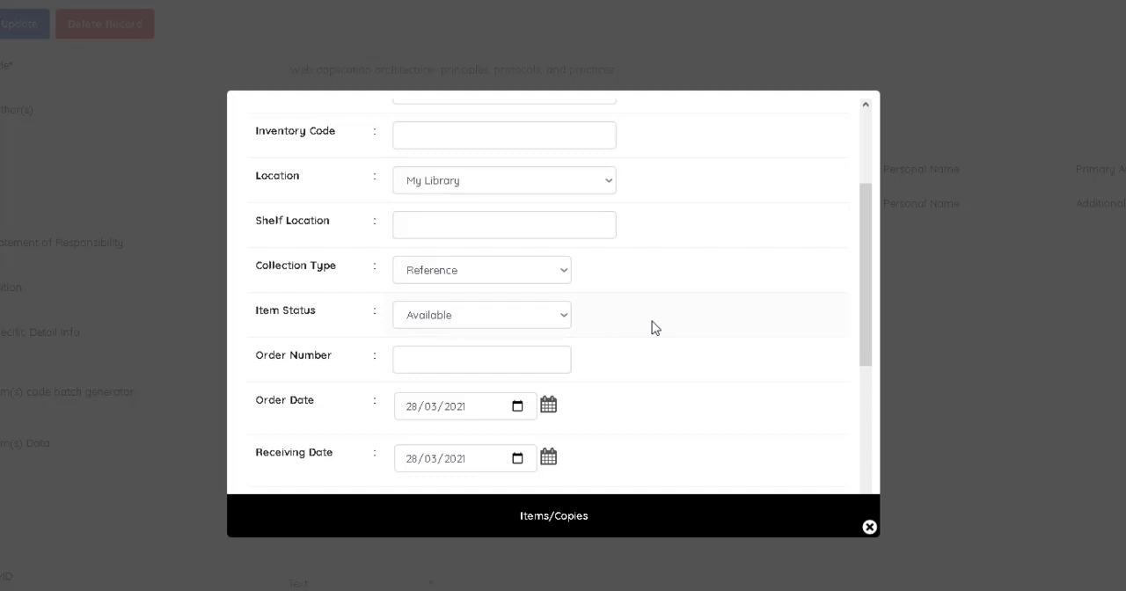
Examine the new item's collection type, item status and supplier choices along with its order number, order date and receiving date fields.
click(528, 268)
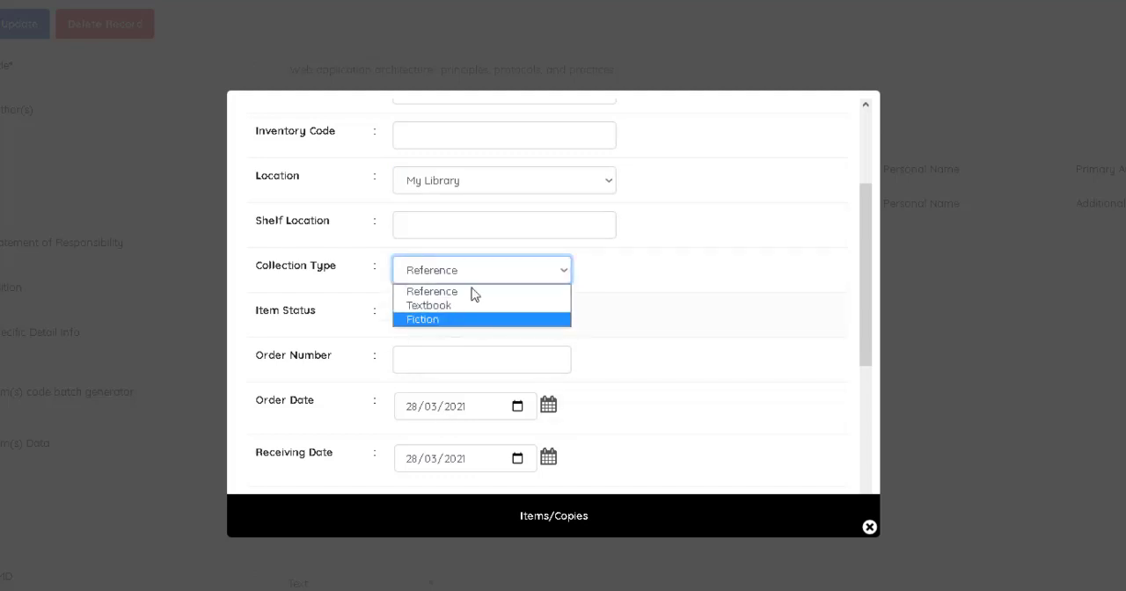
click(531, 275)
scroll(506, 305, down, 1)
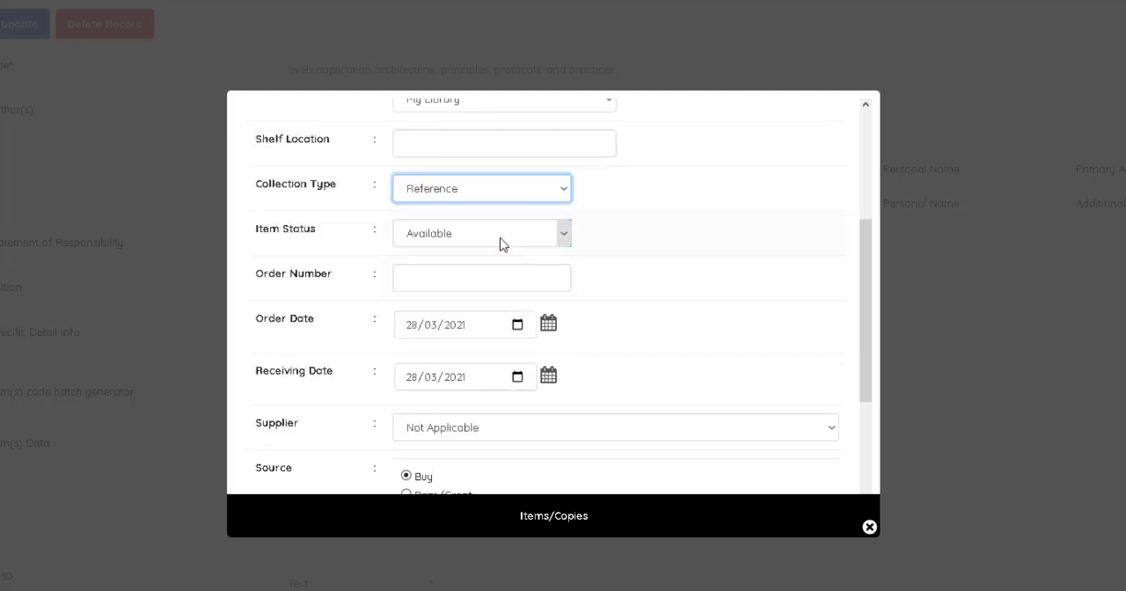
click(502, 243)
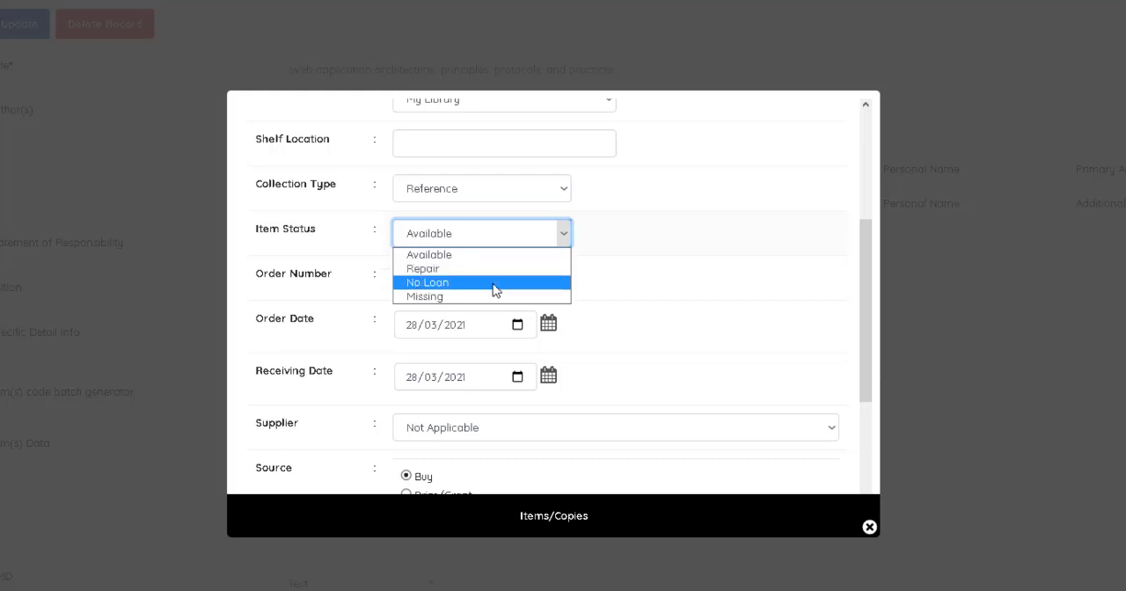
click(659, 256)
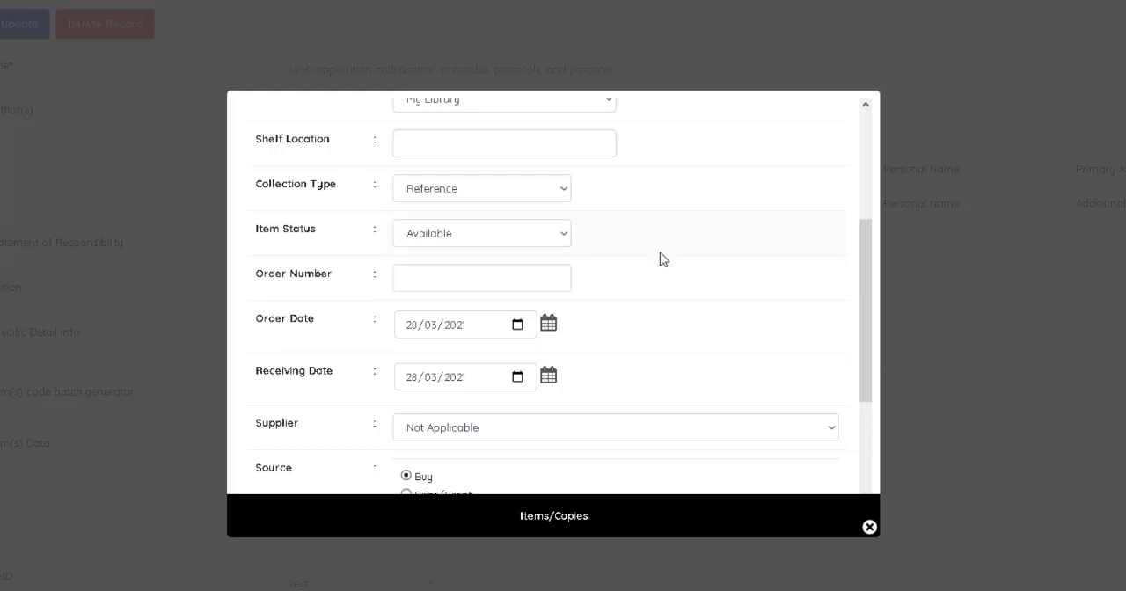
click(501, 279)
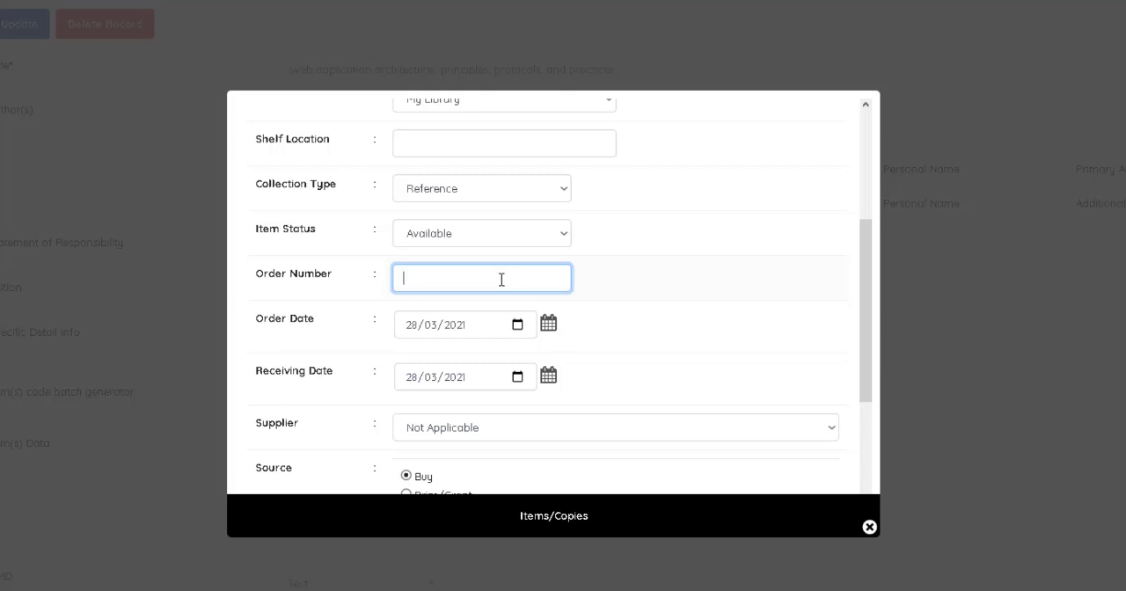
click(484, 331)
scroll(485, 330, down, 2)
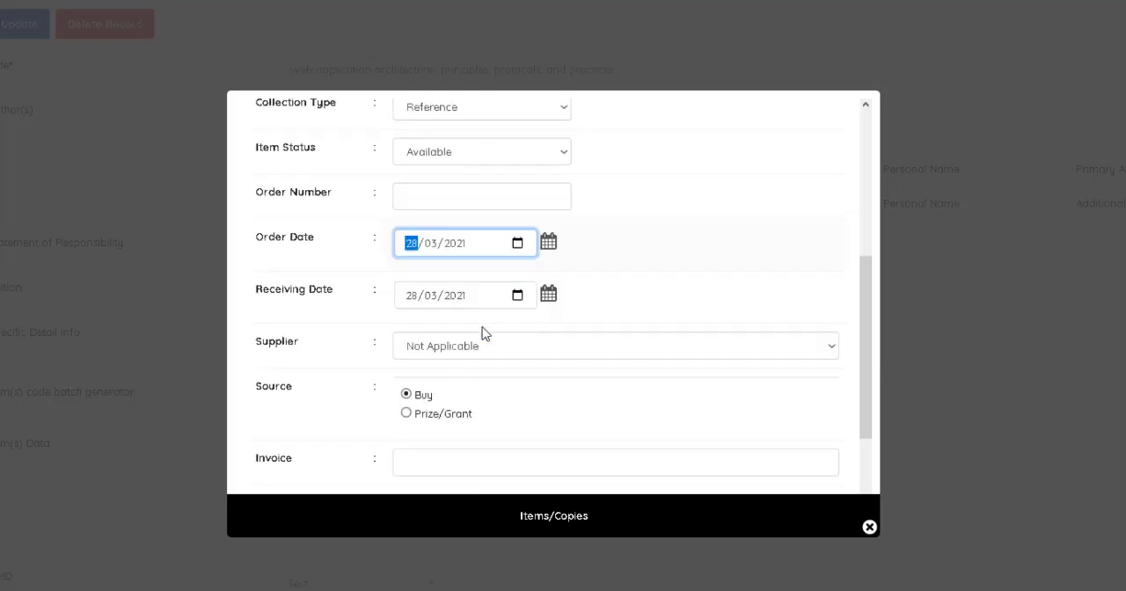
click(478, 228)
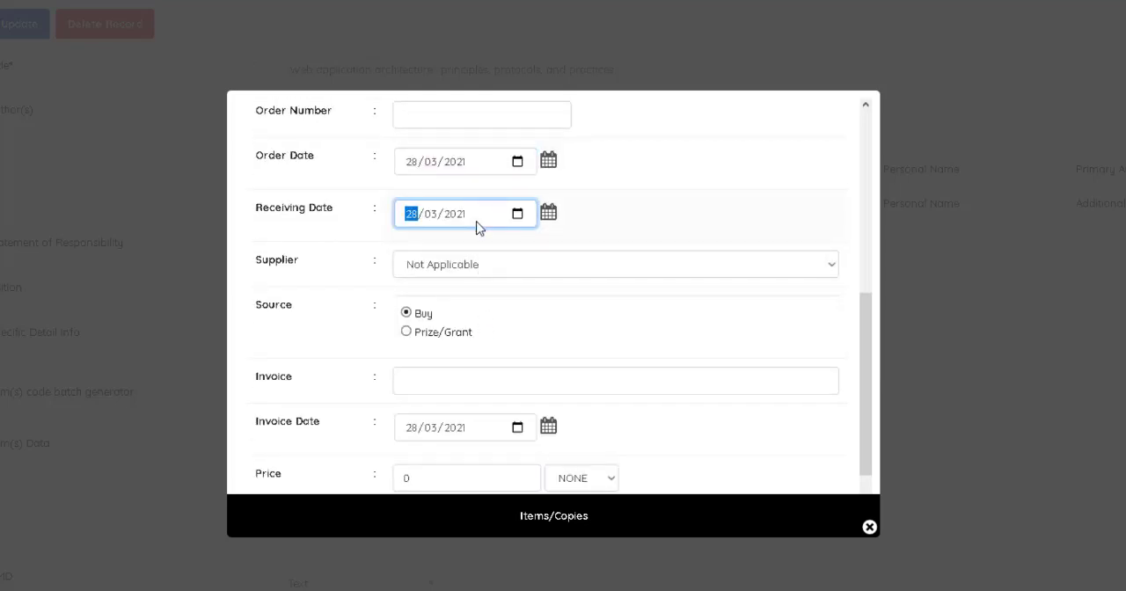
click(486, 266)
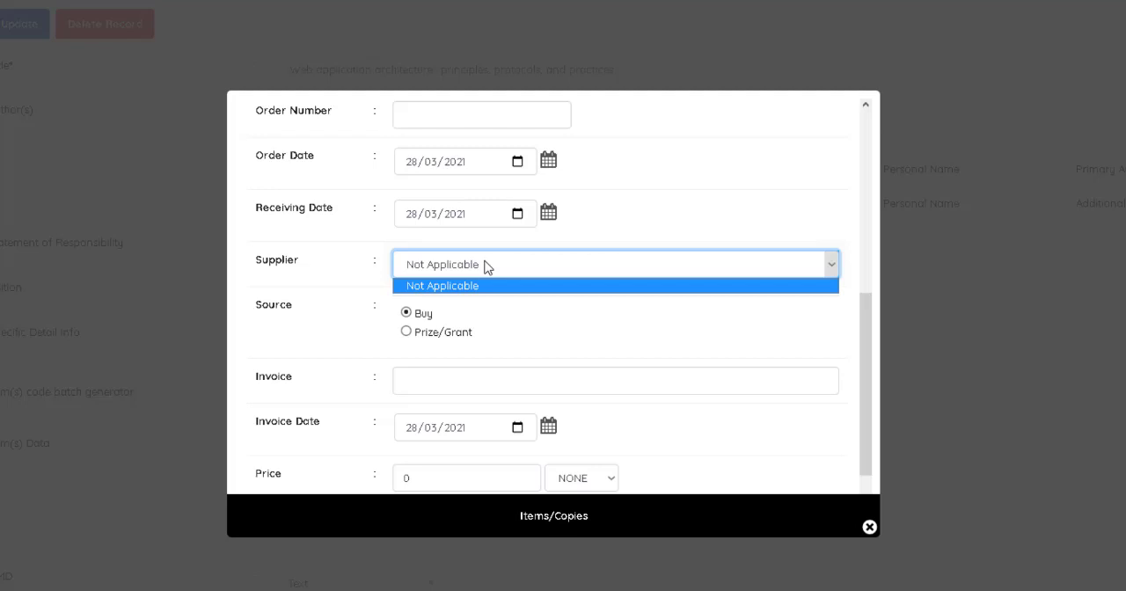
click(490, 324)
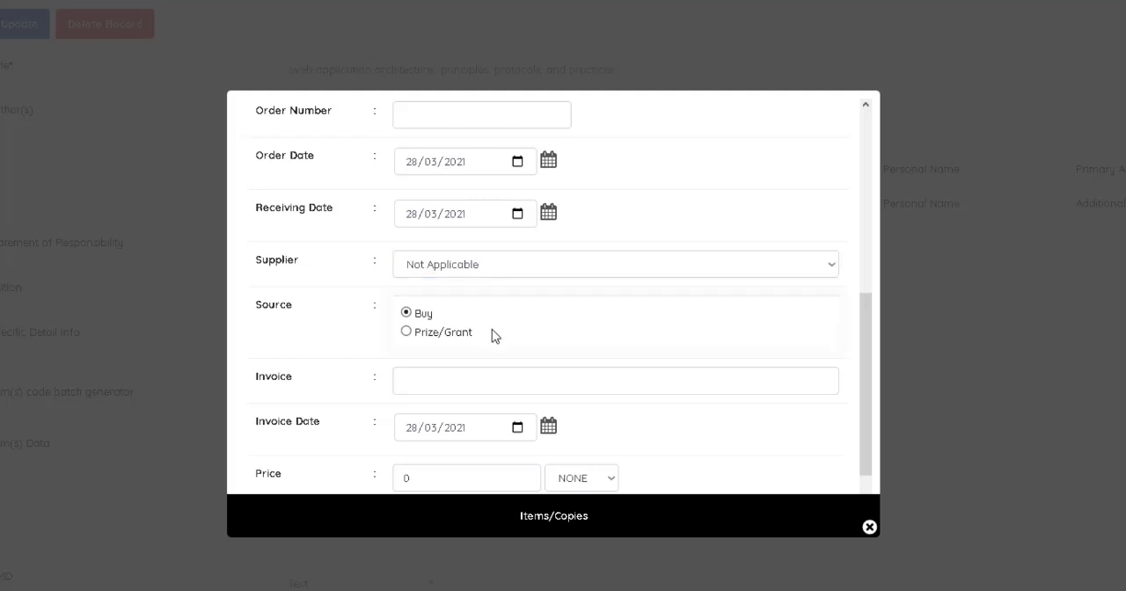
Set the new item's price to 5000 Rupiah and save the item.
scroll(484, 330, down, 1)
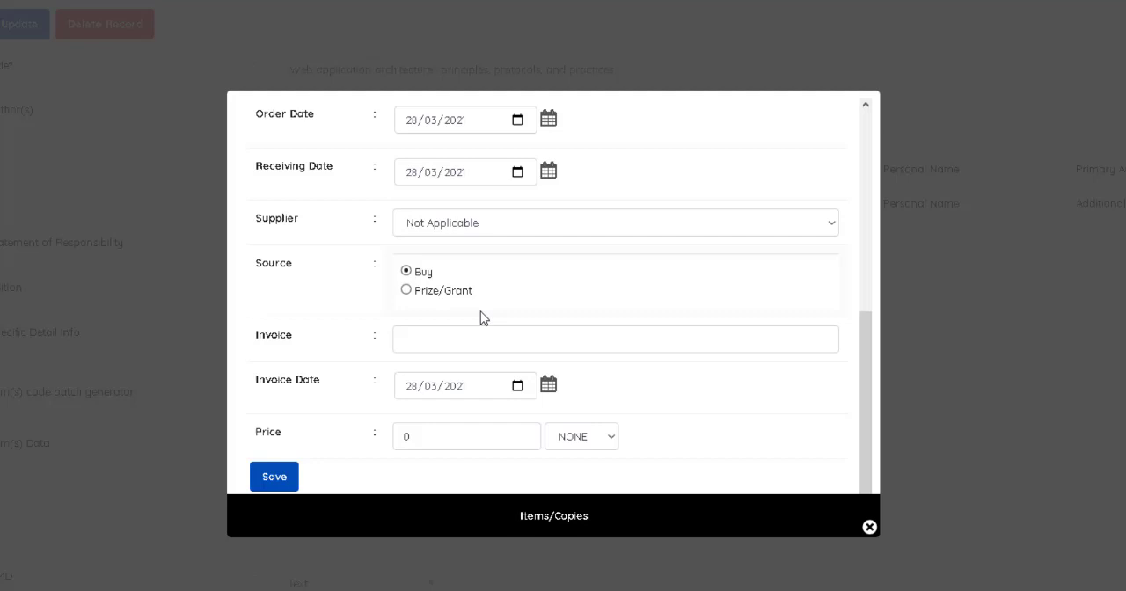
scroll(481, 317, down, 2)
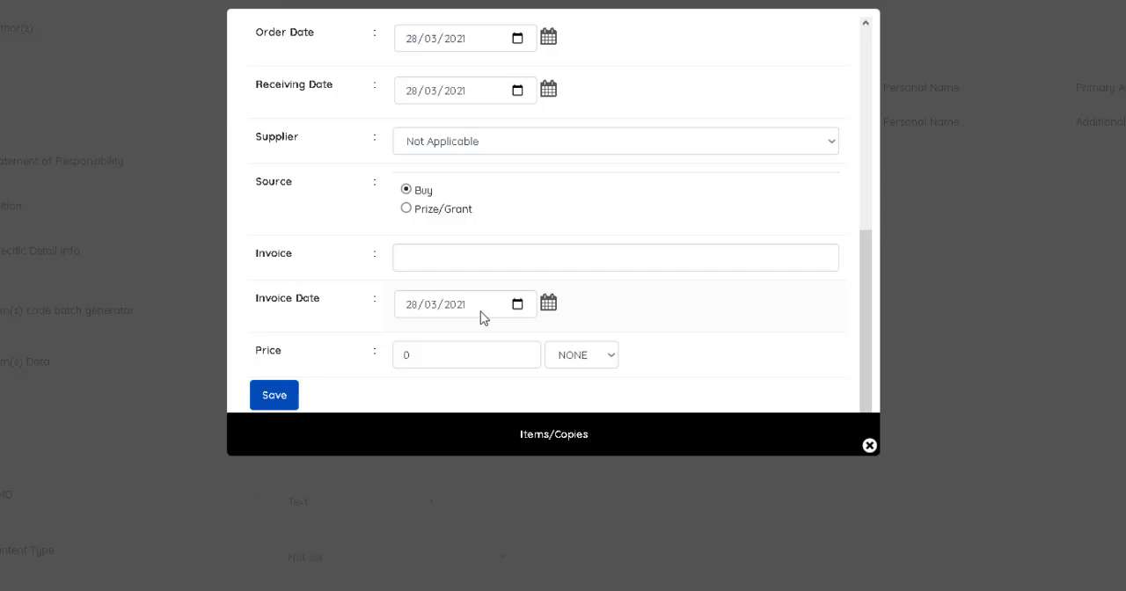
scroll(482, 317, down, 1)
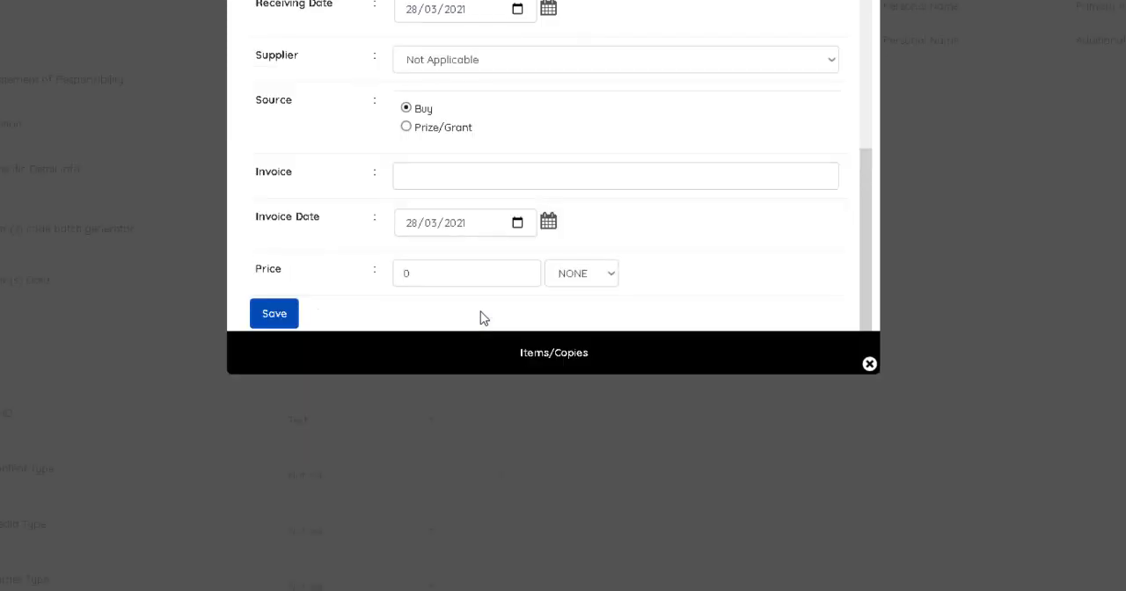
scroll(482, 317, up, 2)
scroll(482, 317, down, 2)
click(587, 274)
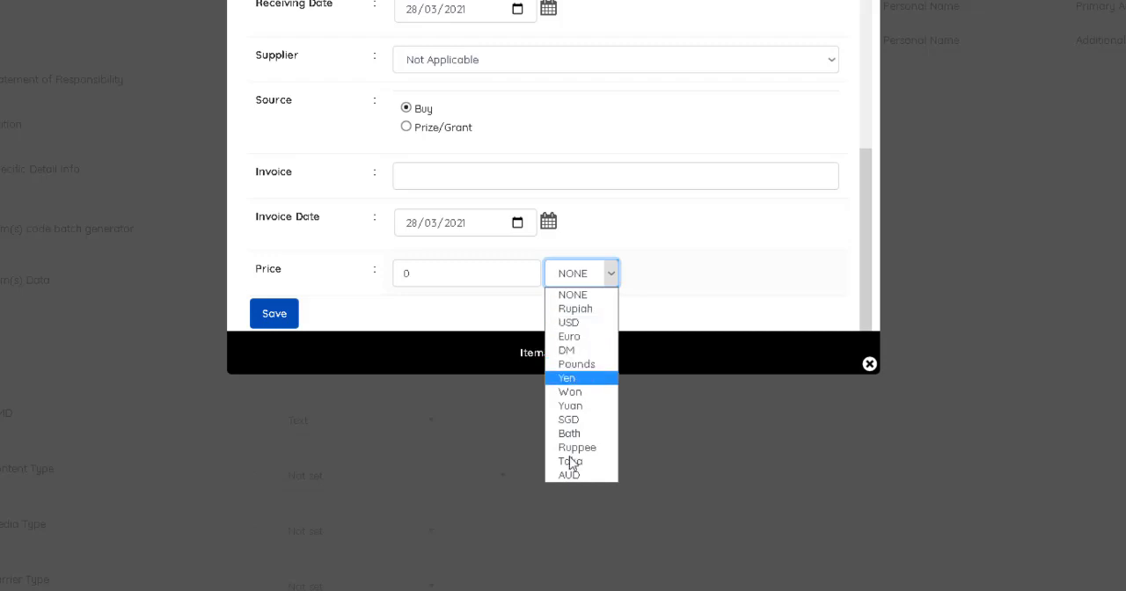
click(639, 324)
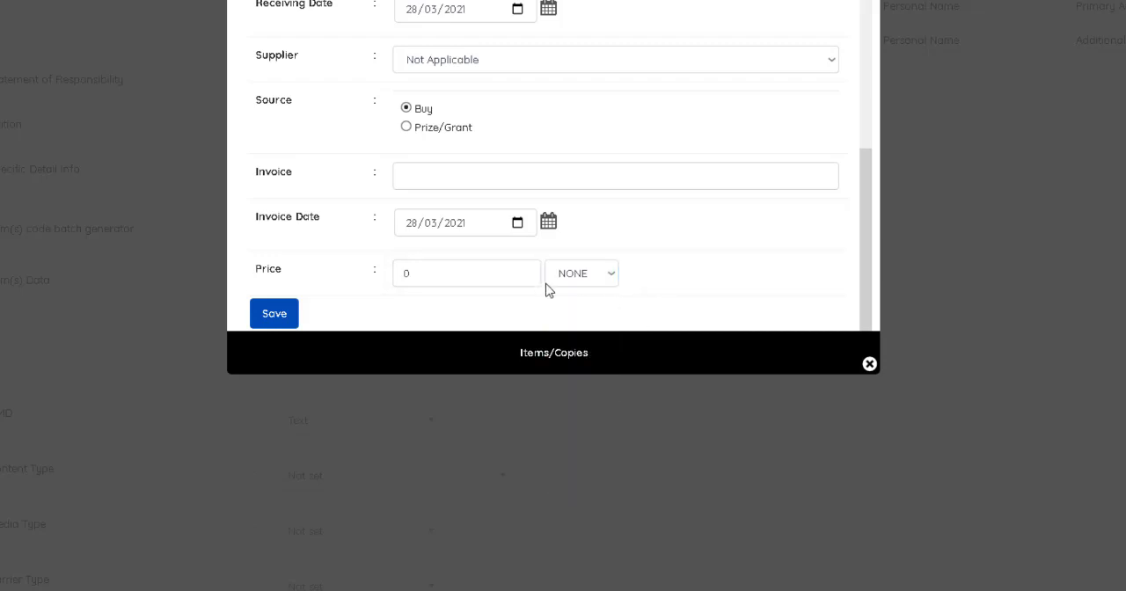
click(502, 276)
key(BackSpace)
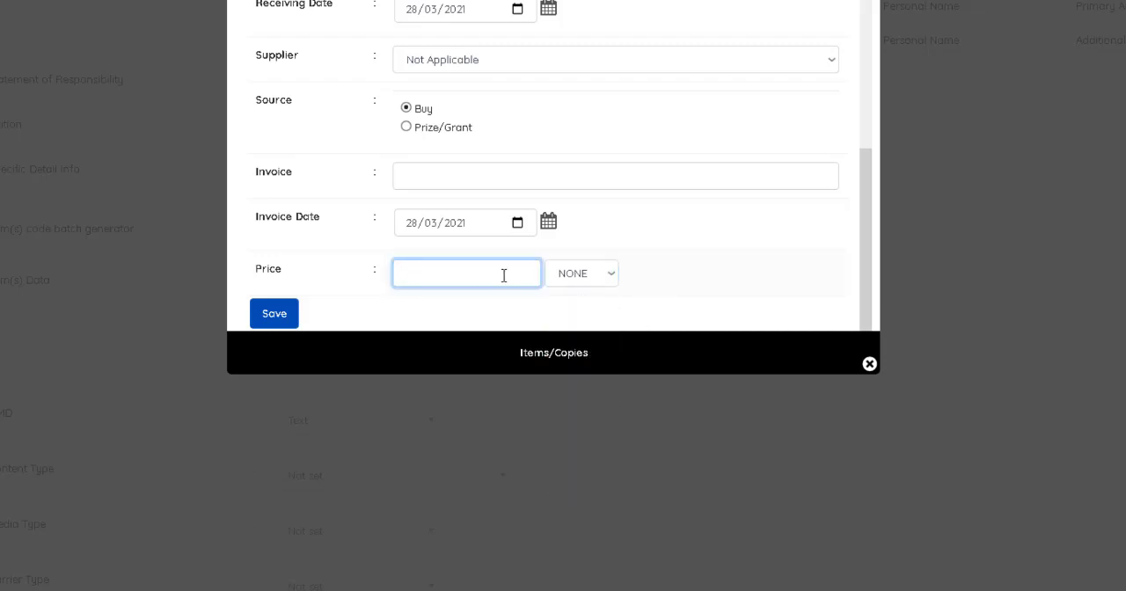
text(5000)
click(586, 279)
click(588, 308)
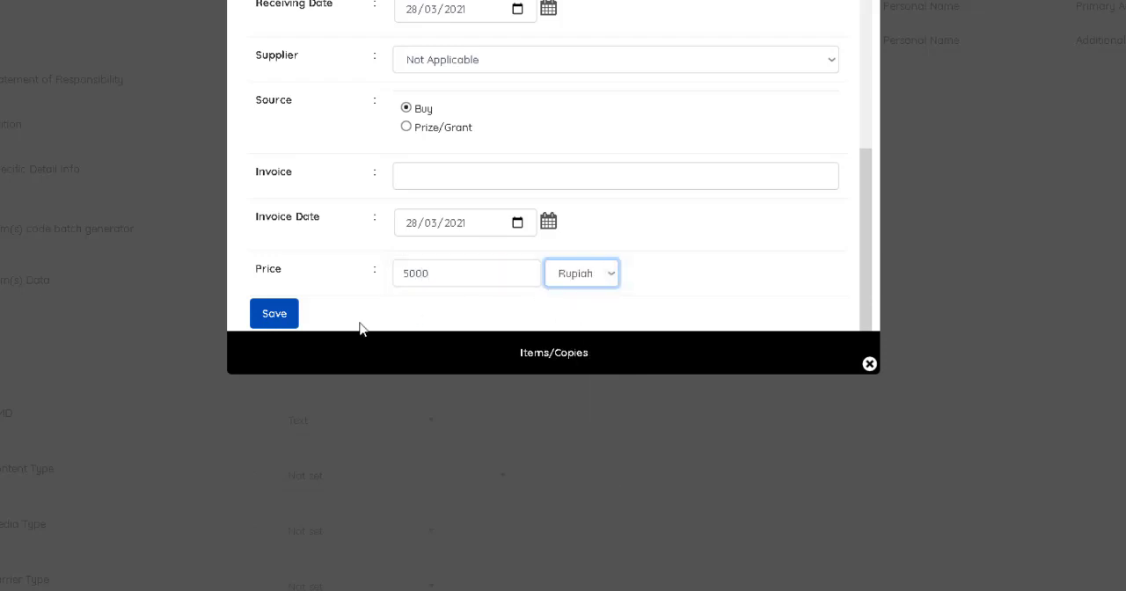
click(257, 322)
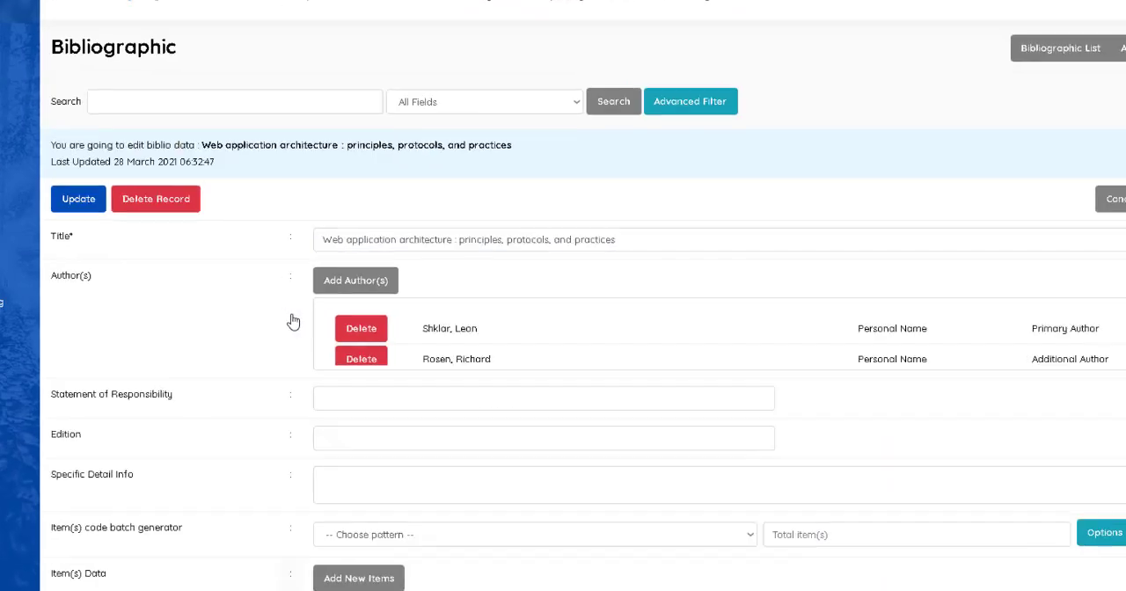
Reopen the Web application architecture record from the bibliographic list and check its item data and remaining details.
click(83, 203)
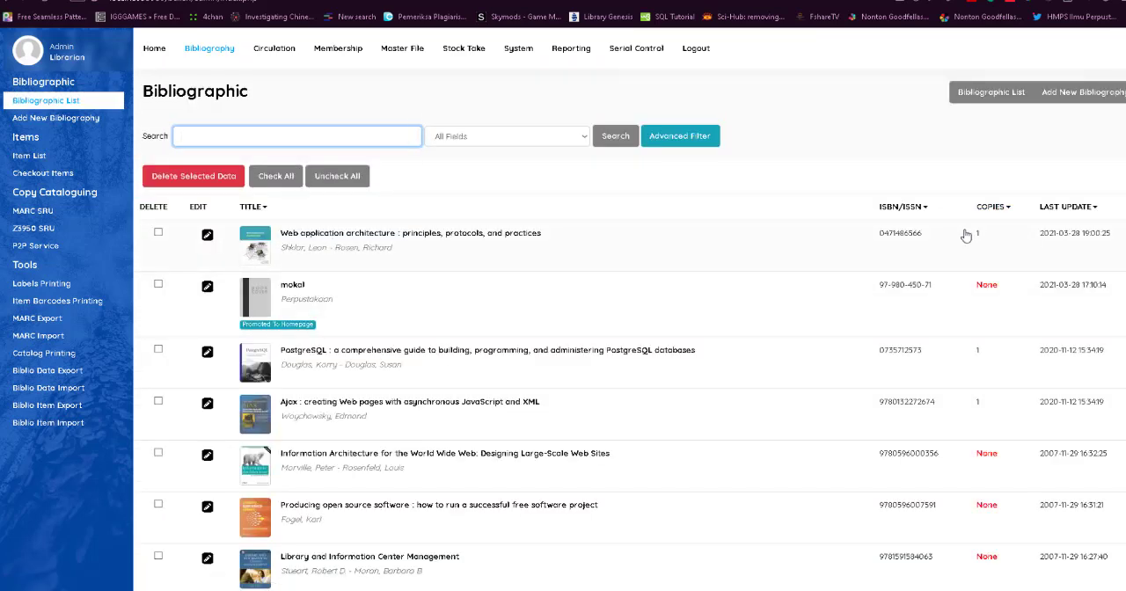
double_click(519, 233)
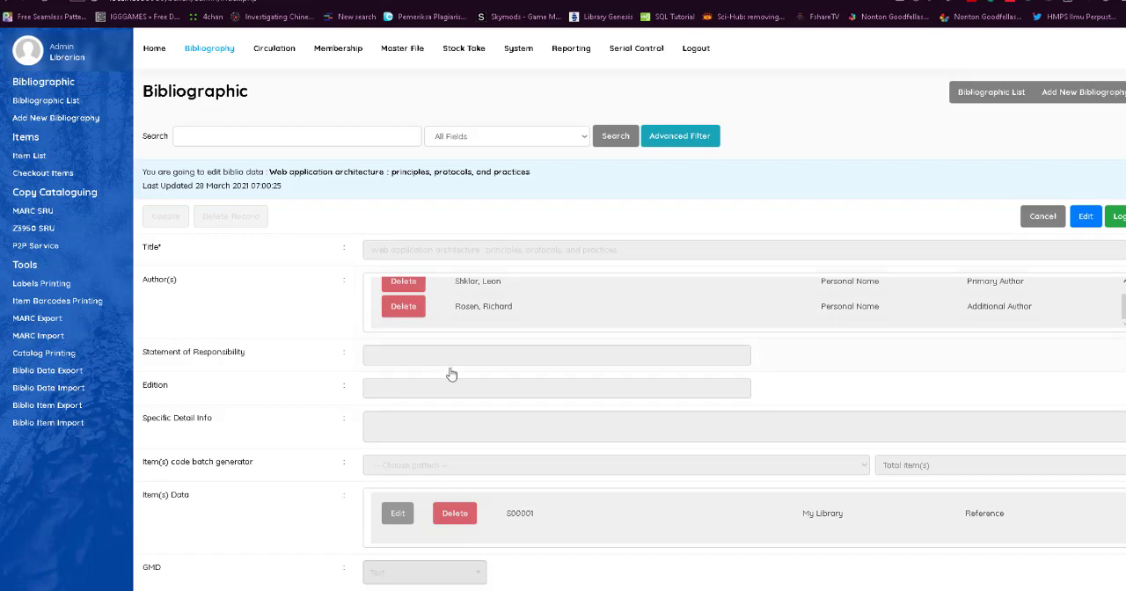
scroll(449, 372, down, 3)
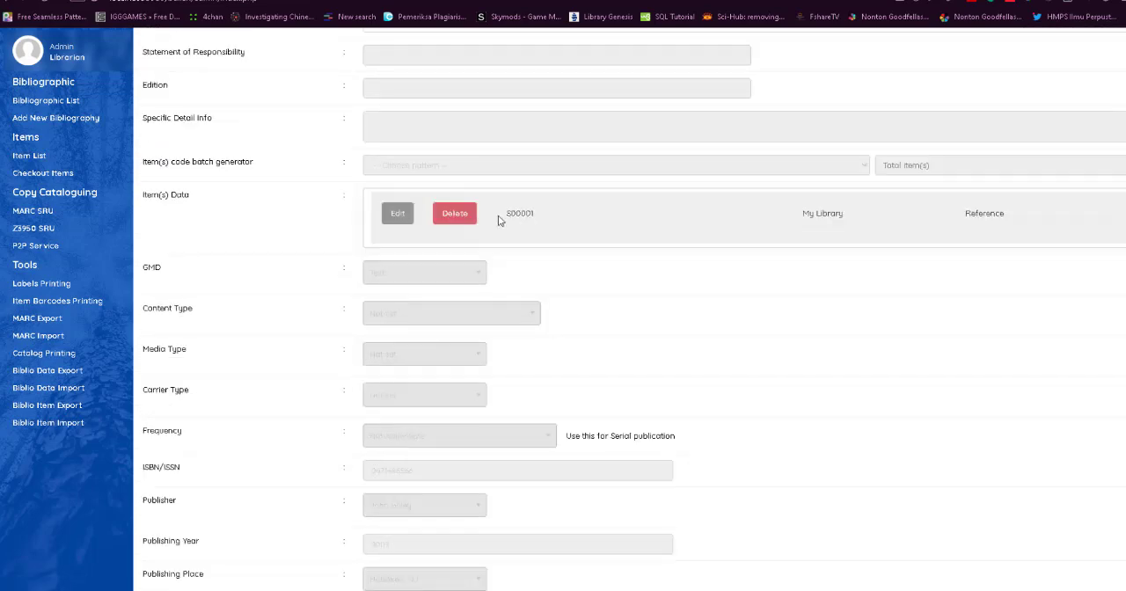
scroll(533, 357, down, 5)
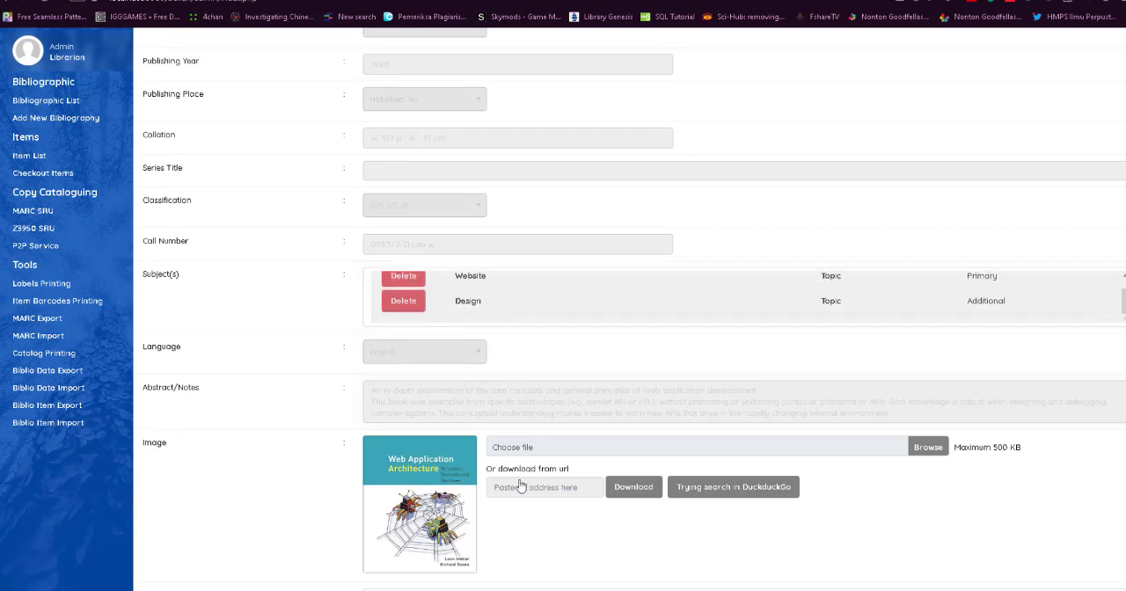
scroll(517, 482, down, 4)
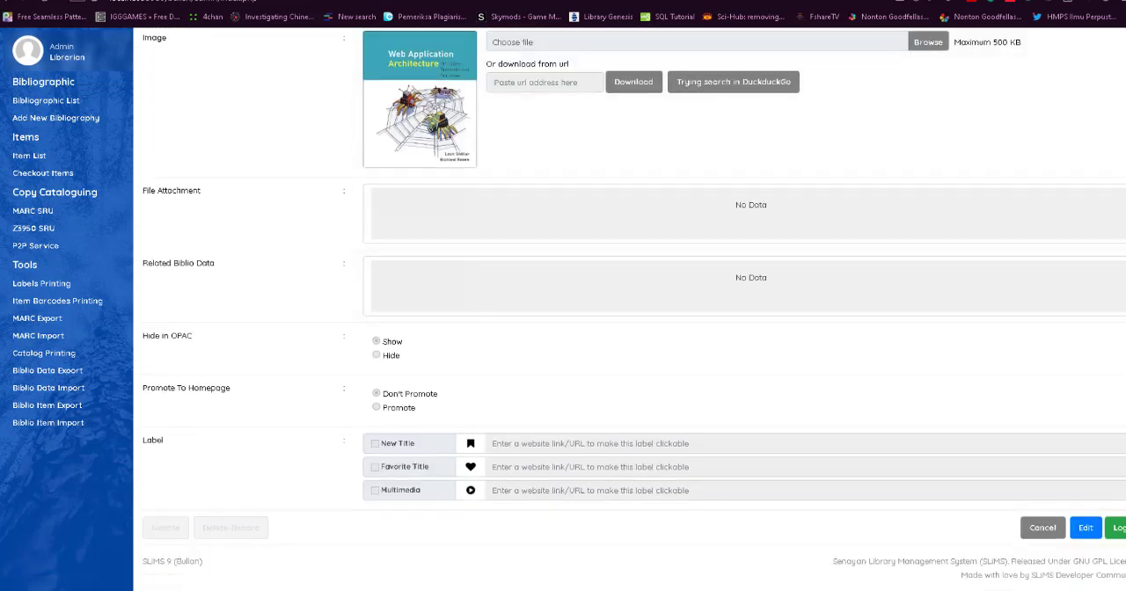
scroll(366, 256, up, 10)
scroll(365, 256, up, 2)
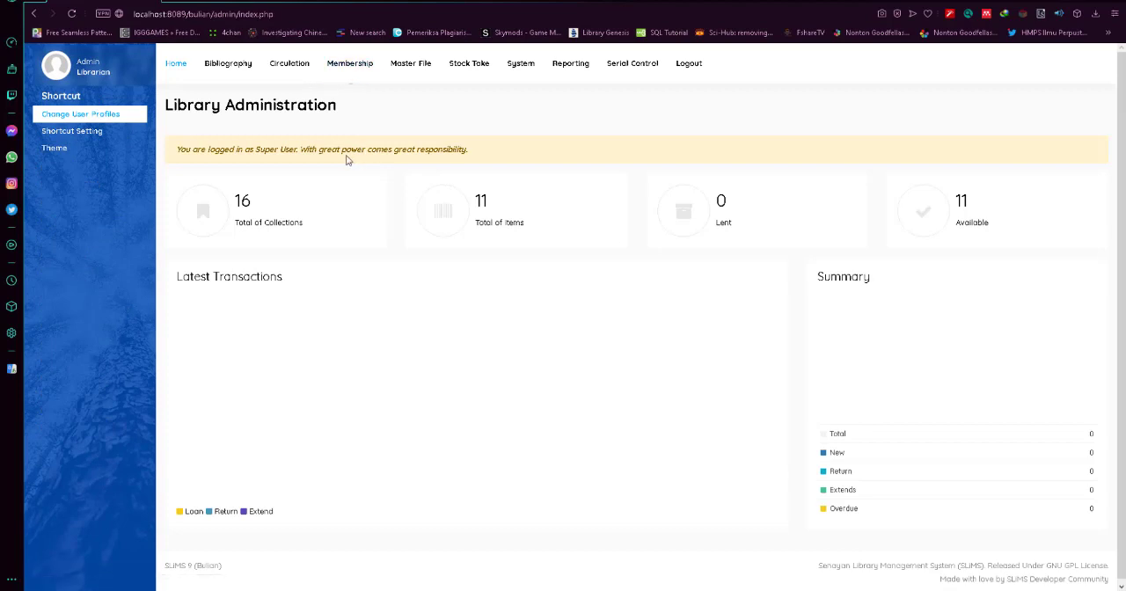
Open the membership module and start a new member record with its ID and name fields still blank.
click(349, 68)
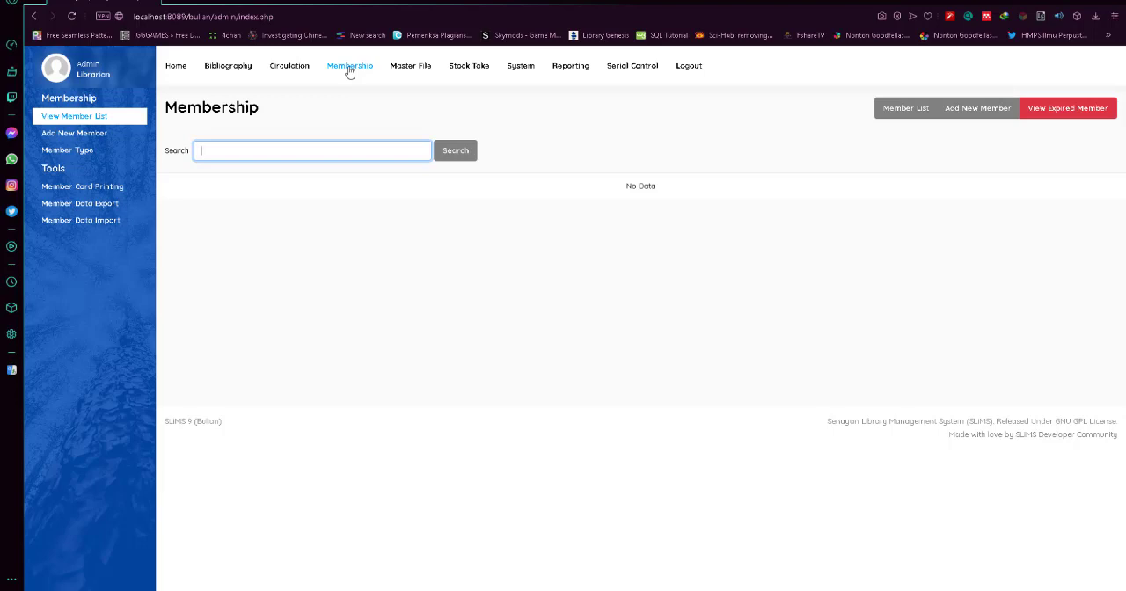
click(369, 146)
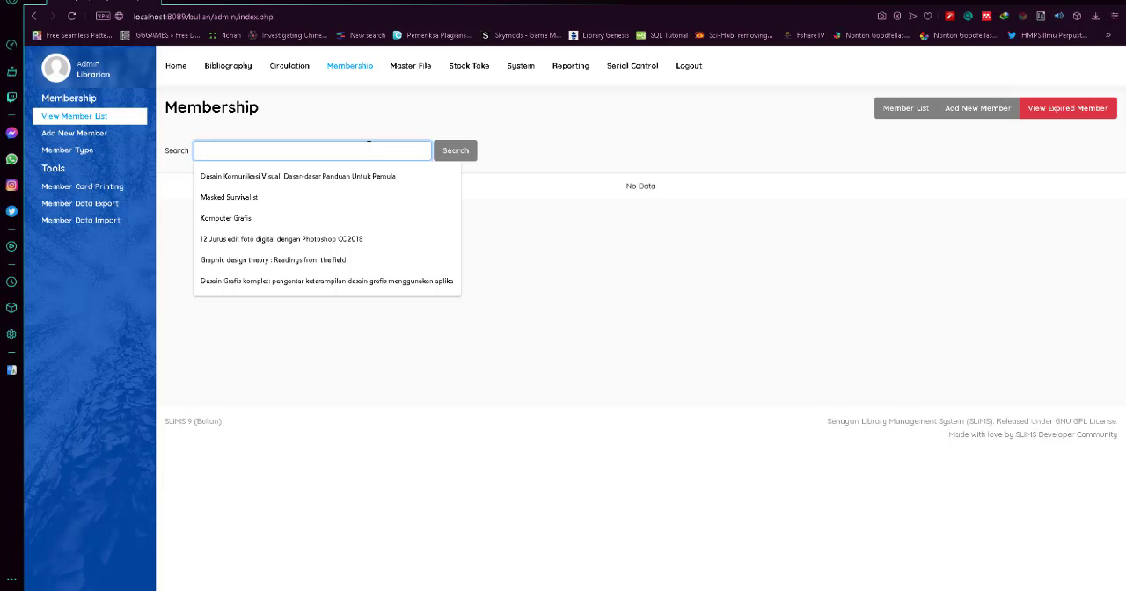
click(581, 145)
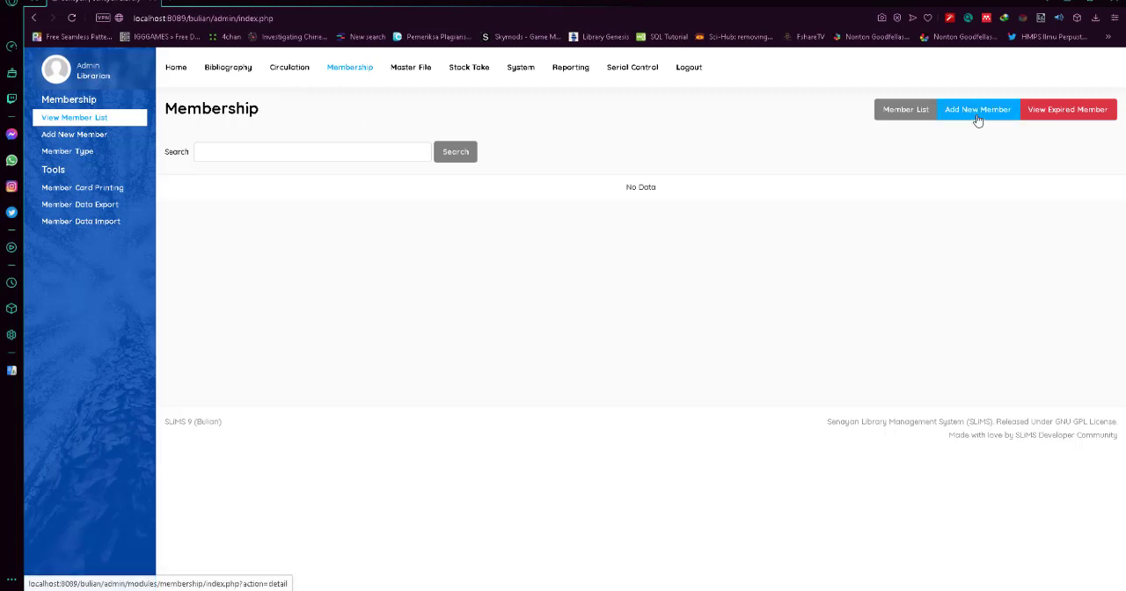
click(985, 109)
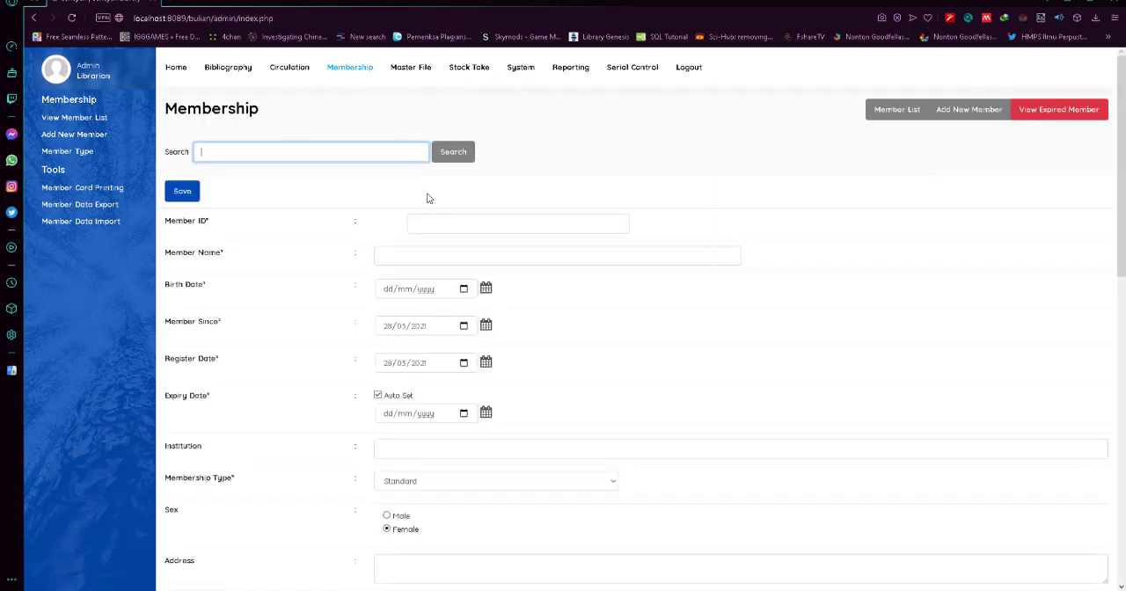
click(439, 224)
click(439, 224)
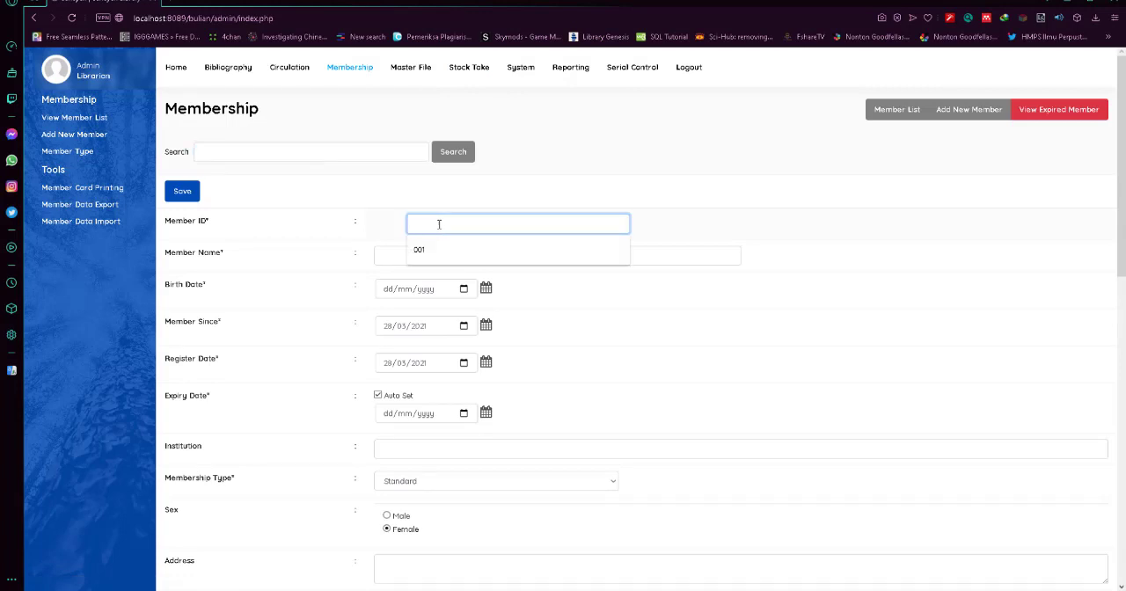
click(660, 251)
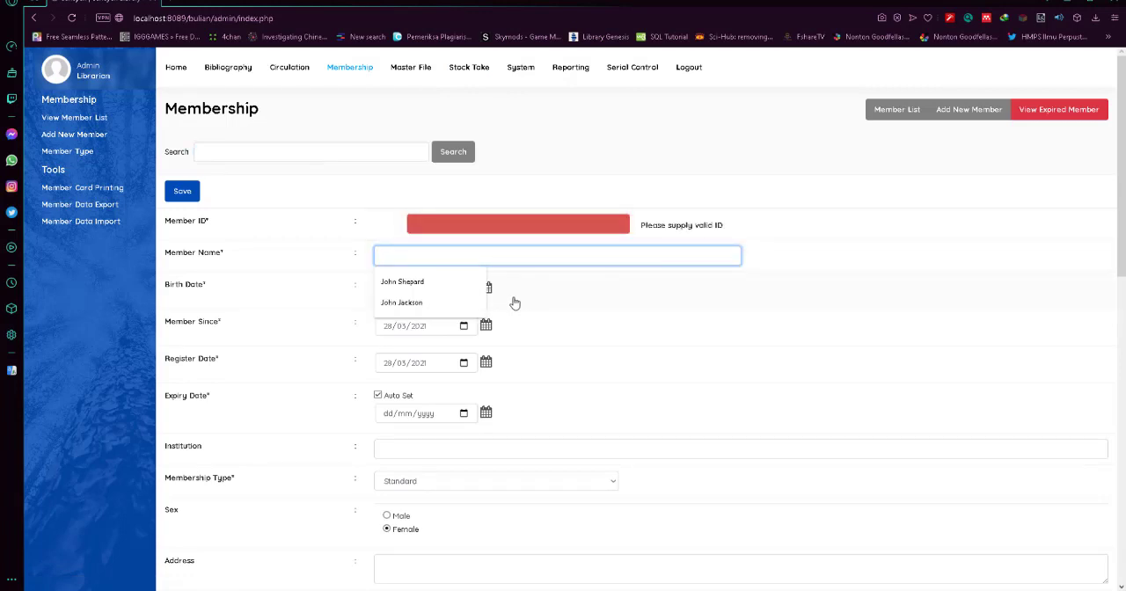
Set the new member's birth date by choosing the year, month and day in the calendar.
click(547, 310)
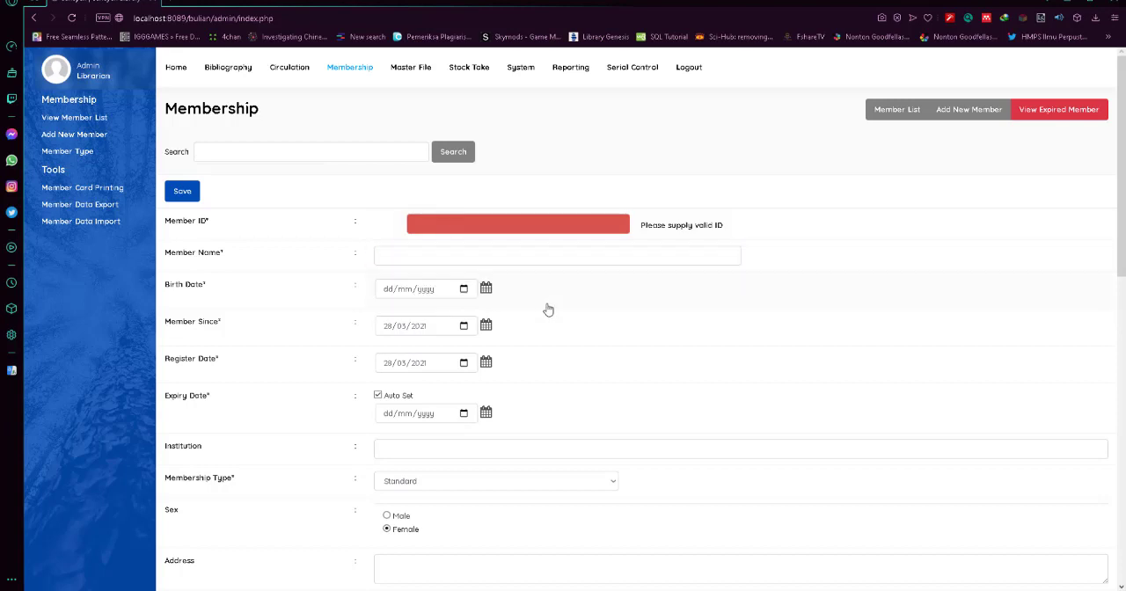
click(441, 294)
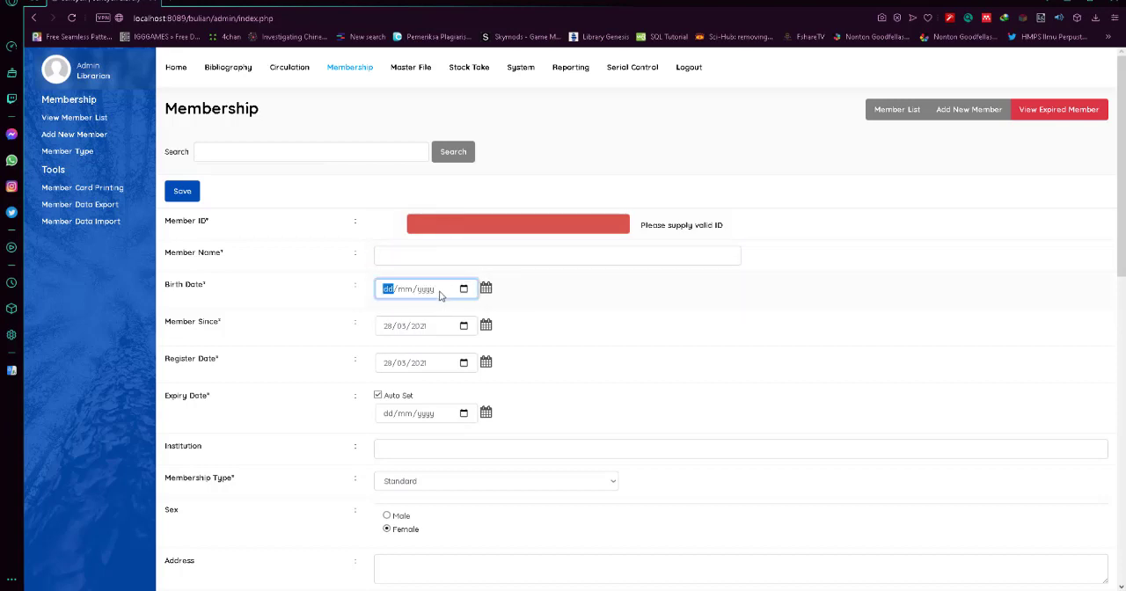
click(485, 288)
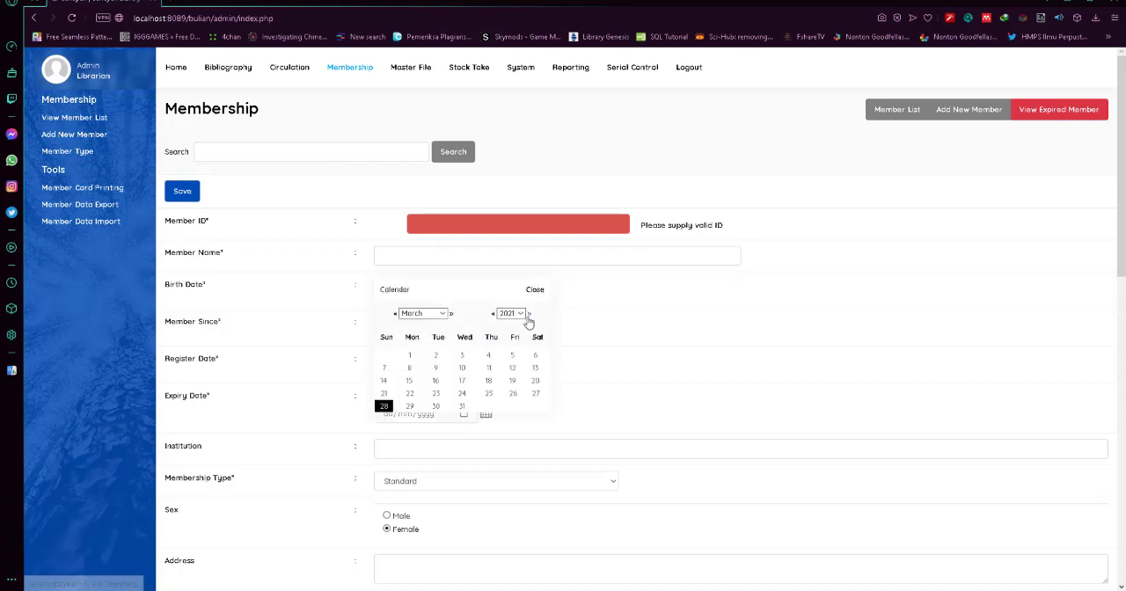
click(519, 315)
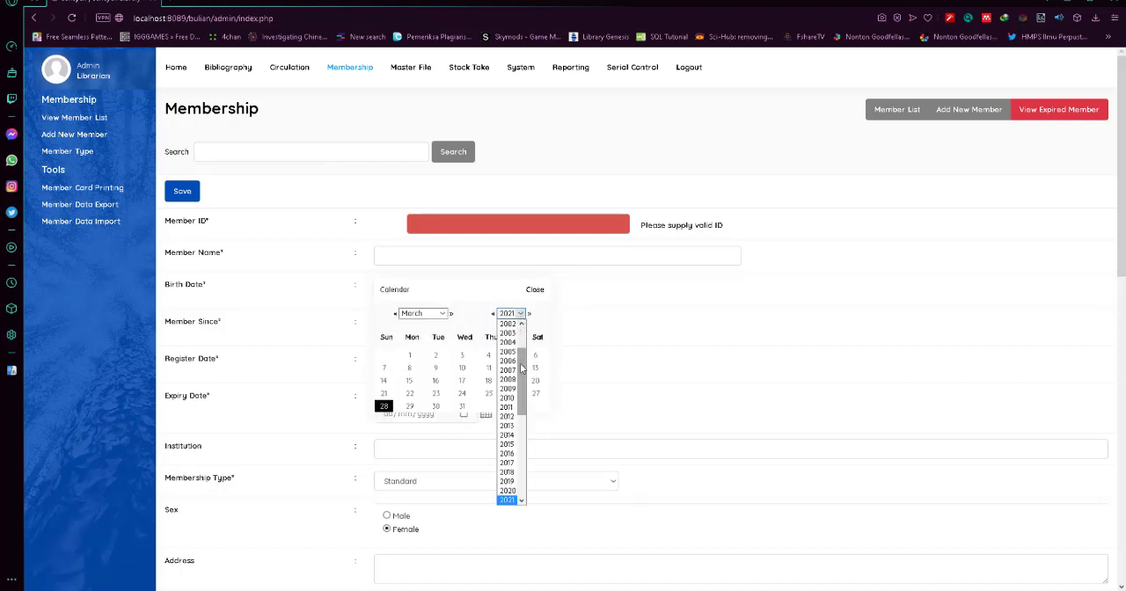
scroll(518, 354, up, 2)
click(510, 342)
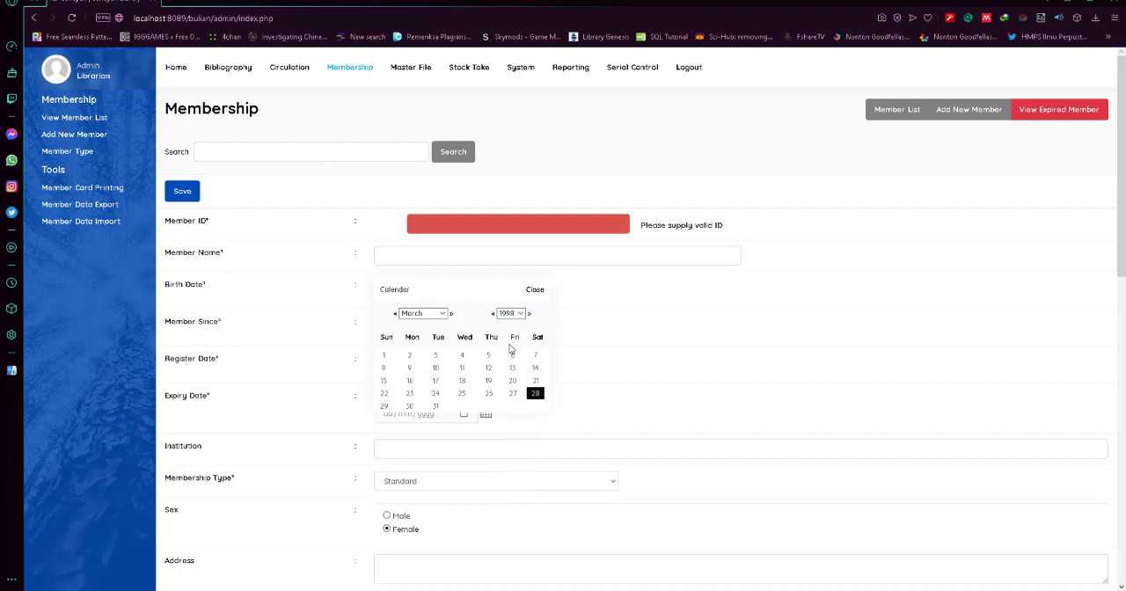
click(437, 314)
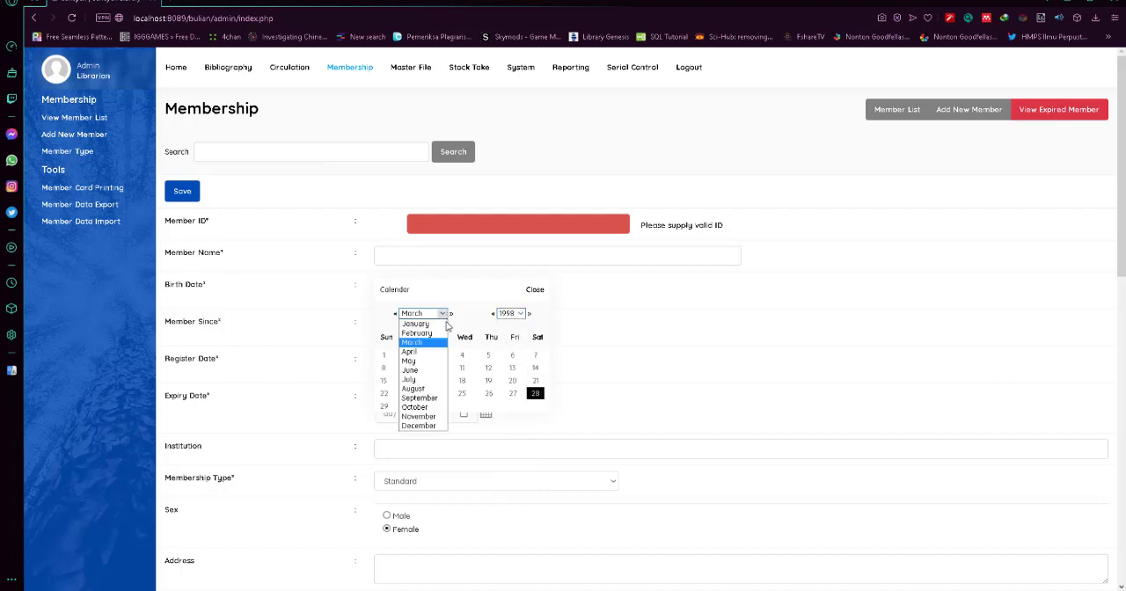
click(442, 379)
click(461, 355)
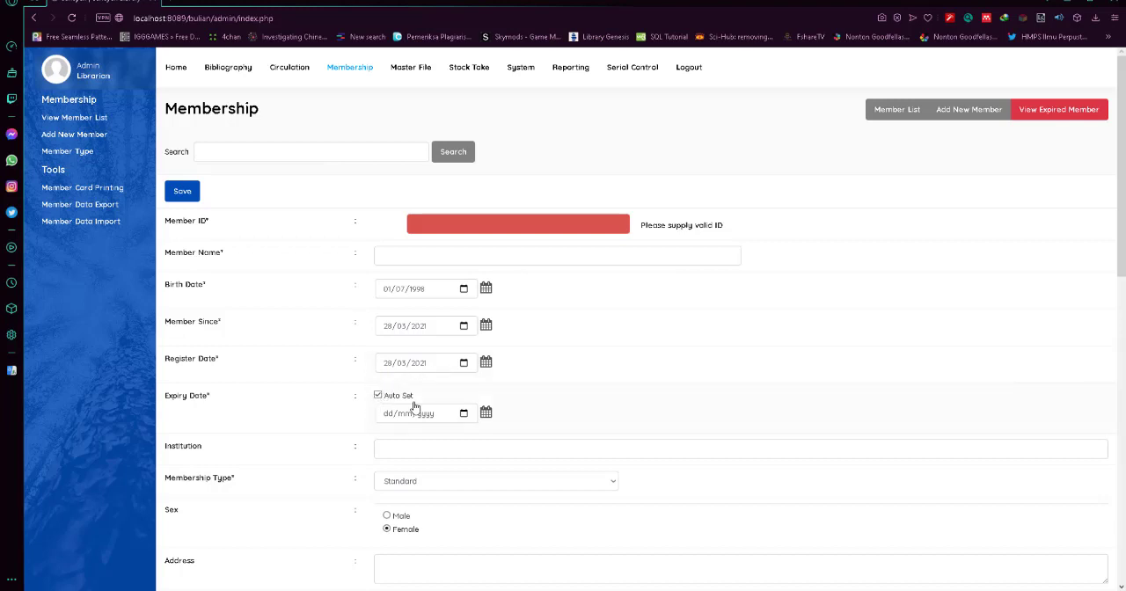
Leave the expiry date on Auto Set, enter Universitas Diponegoro as the institution and set the sex to Male.
click(378, 396)
click(378, 397)
scroll(434, 389, down, 1)
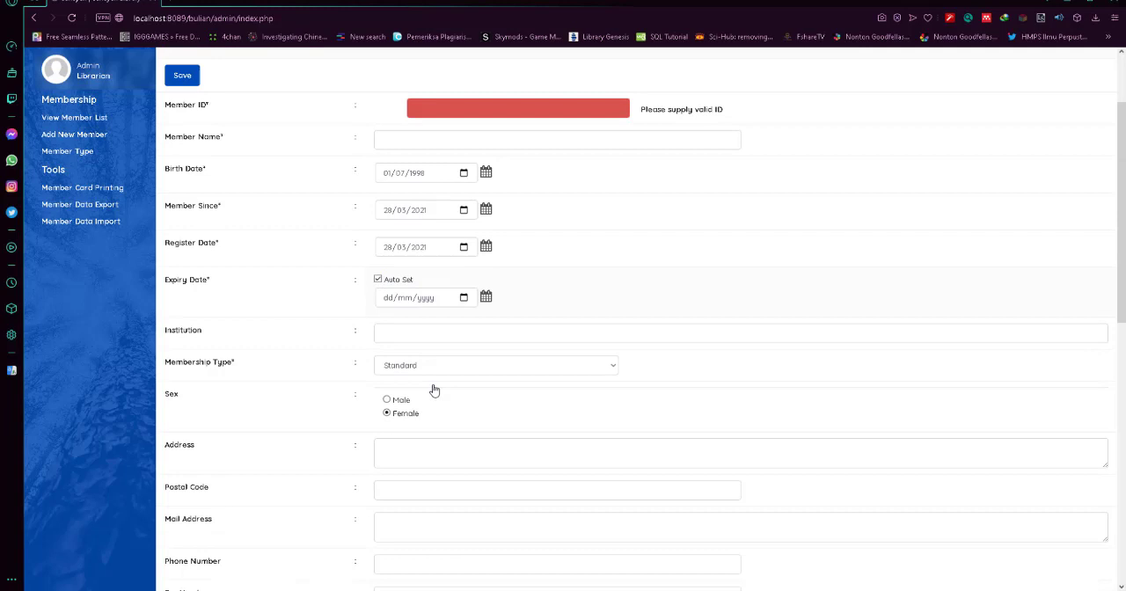
click(415, 334)
click(430, 360)
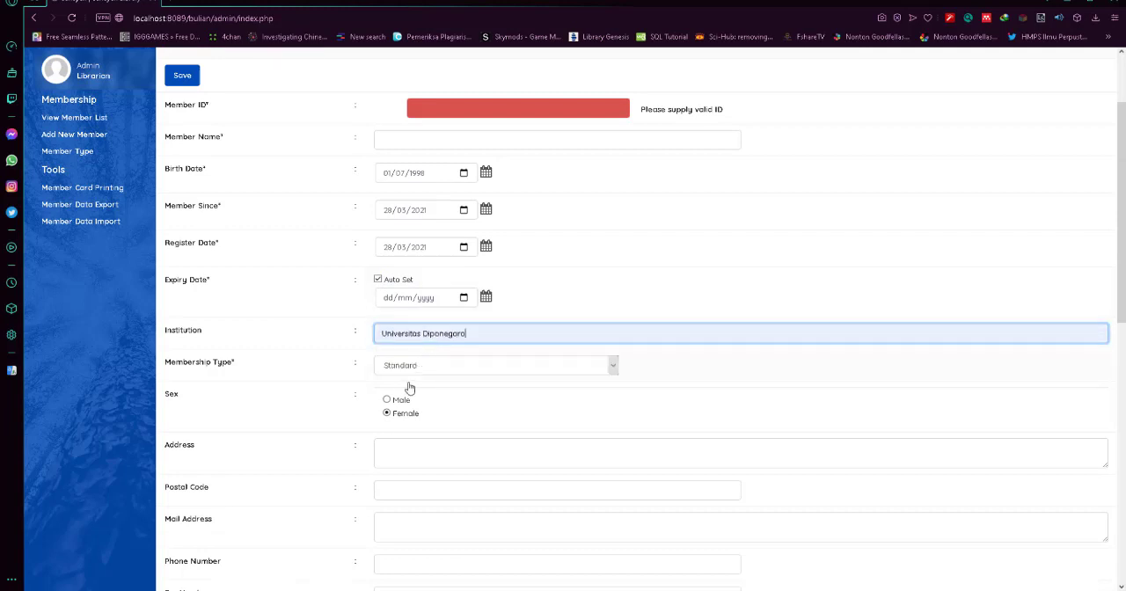
click(390, 403)
Fill in the member's street address and postal code.
scroll(400, 370, down, 2)
click(410, 279)
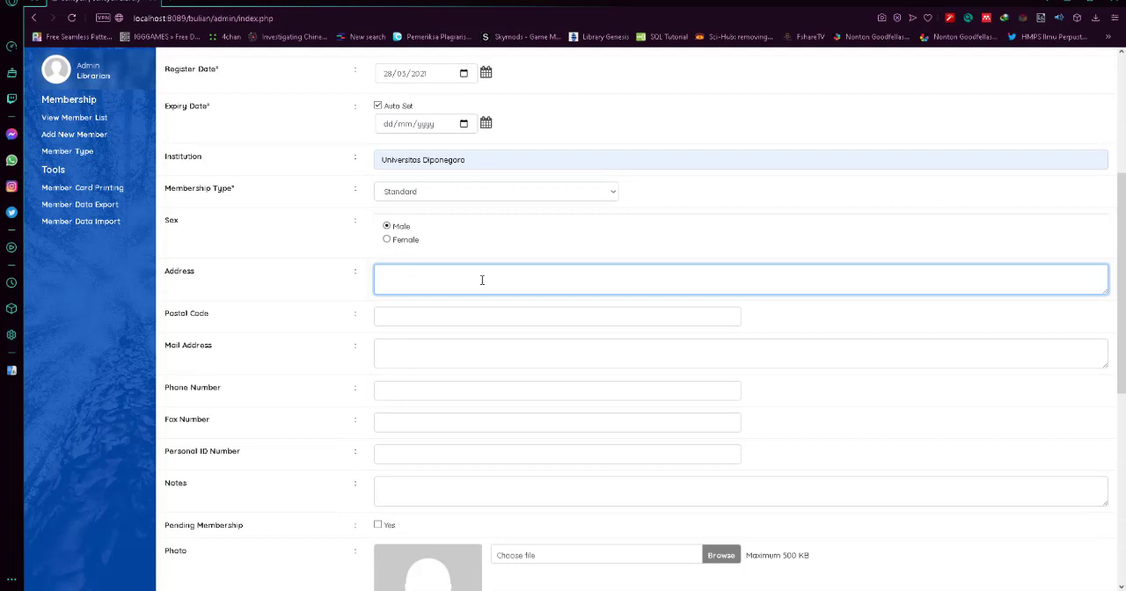
click(436, 317)
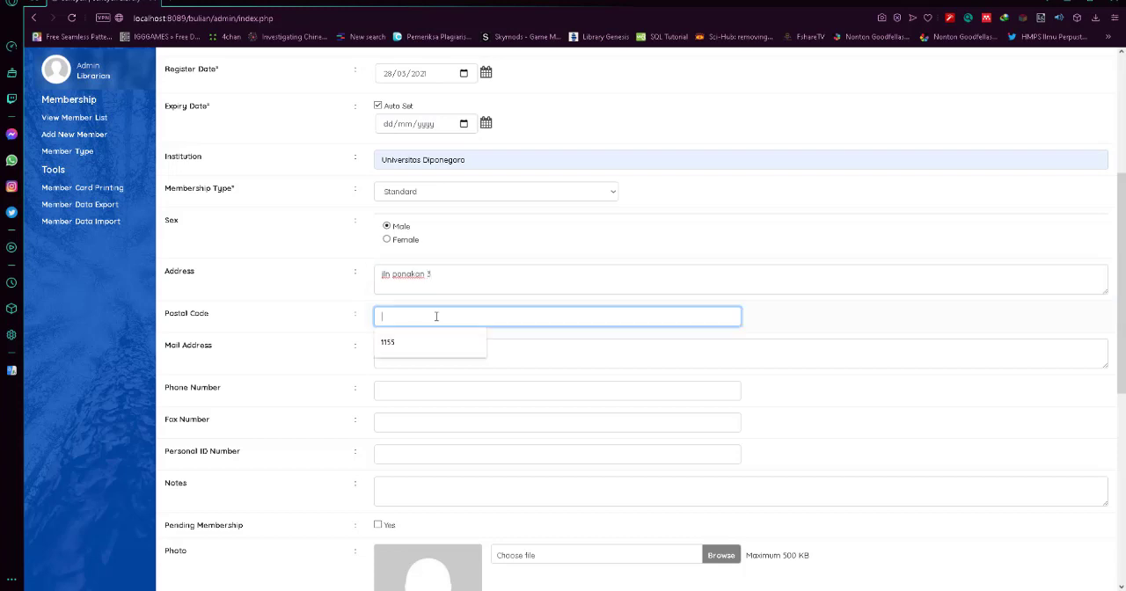
click(435, 342)
Leave the mail address blank and fill in the member's phone number, fax number and personal ID number from the saved entries.
click(432, 355)
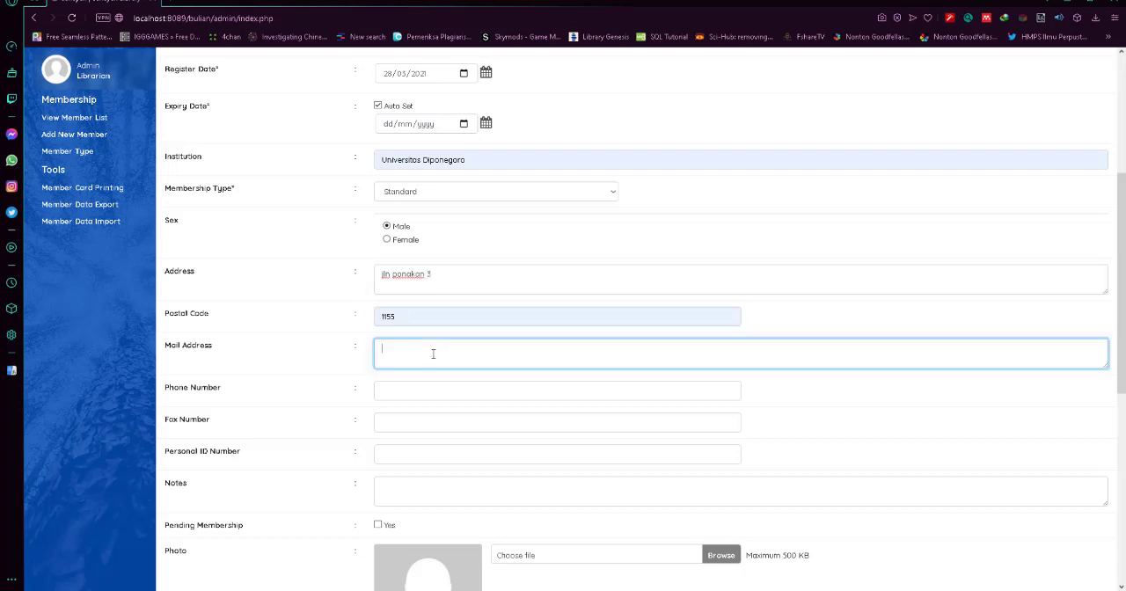
scroll(433, 353, down, 1)
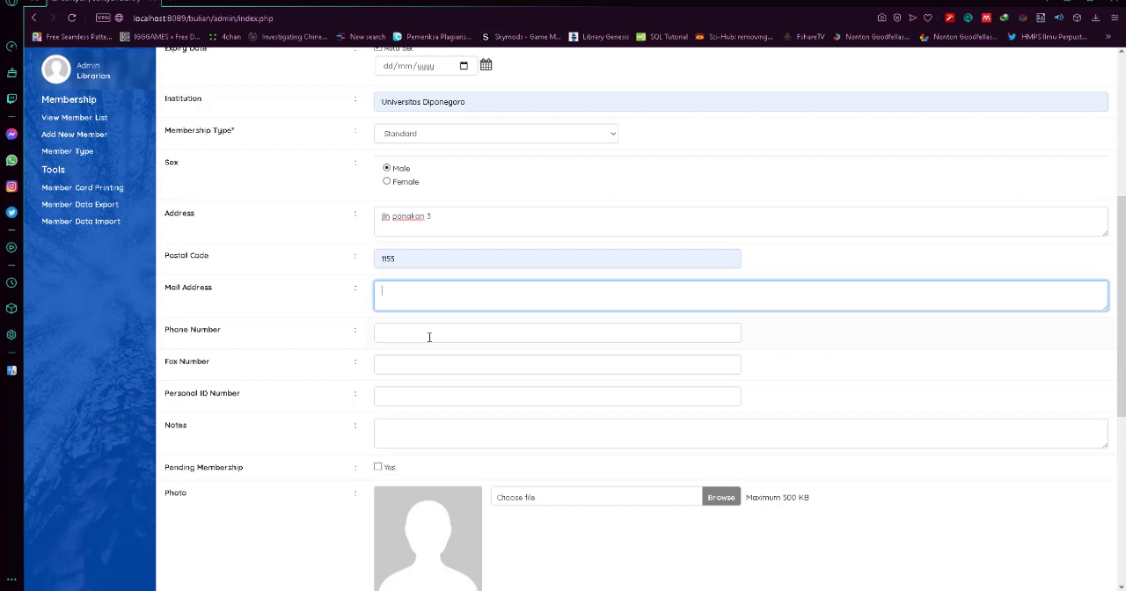
click(429, 337)
click(427, 351)
click(430, 368)
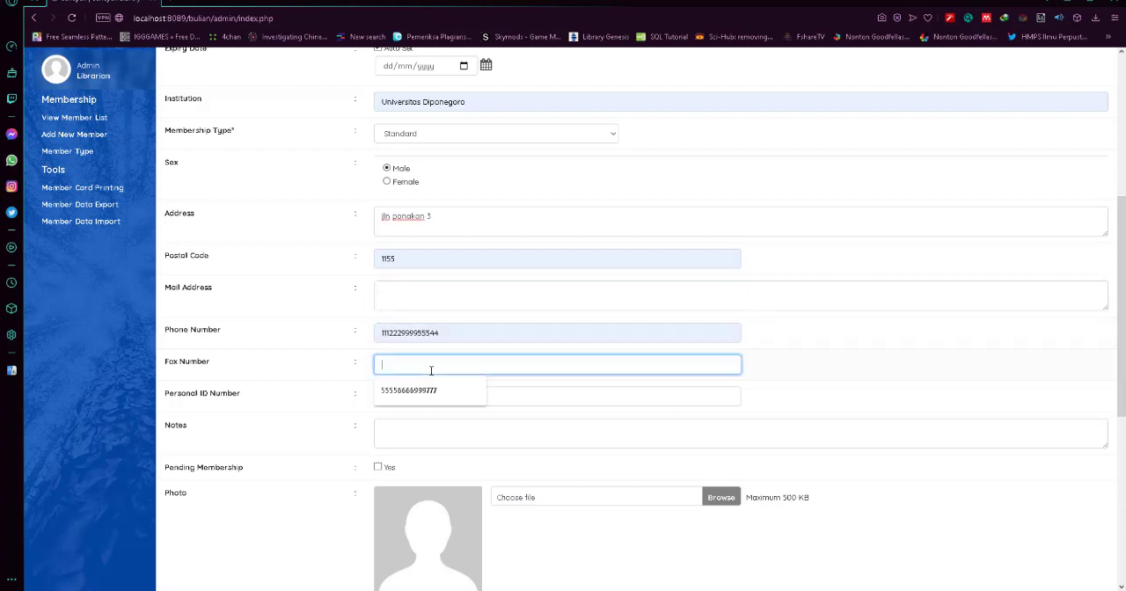
scroll(431, 370, down, 1)
click(432, 312)
click(431, 342)
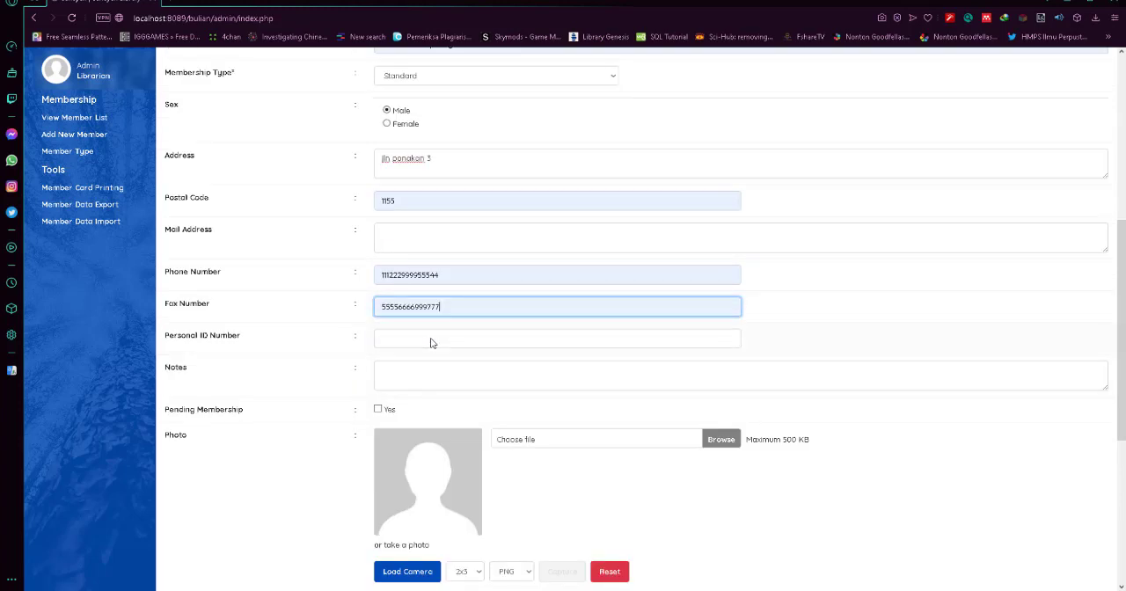
click(431, 342)
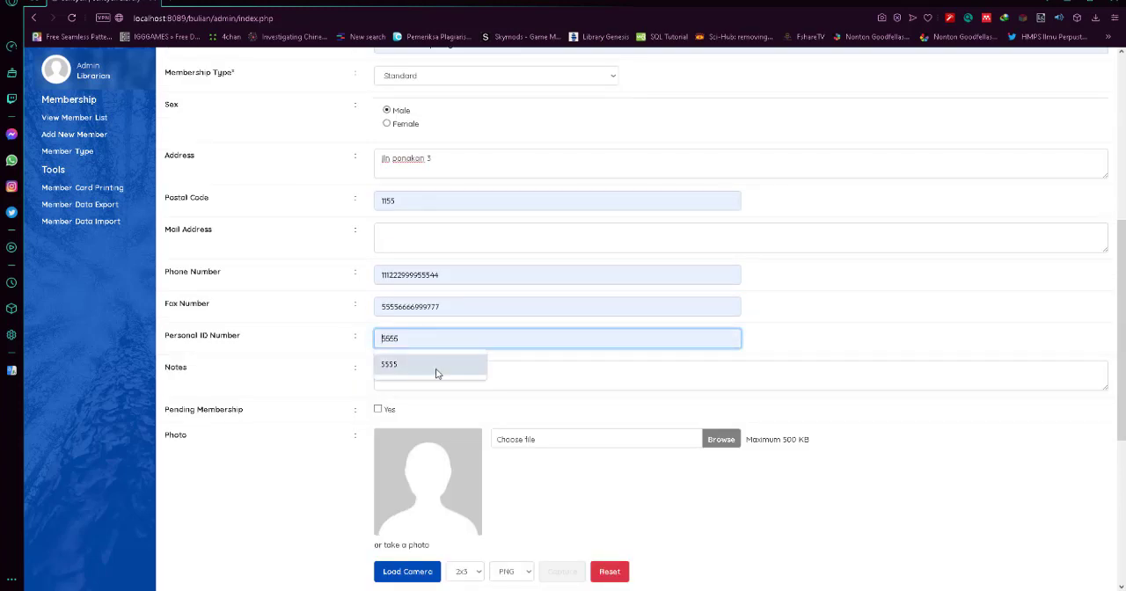
click(435, 374)
click(436, 374)
Attach ffff.jpg from the Pictures folder as the member's photo, leaving the notes blank.
scroll(436, 374, down, 3)
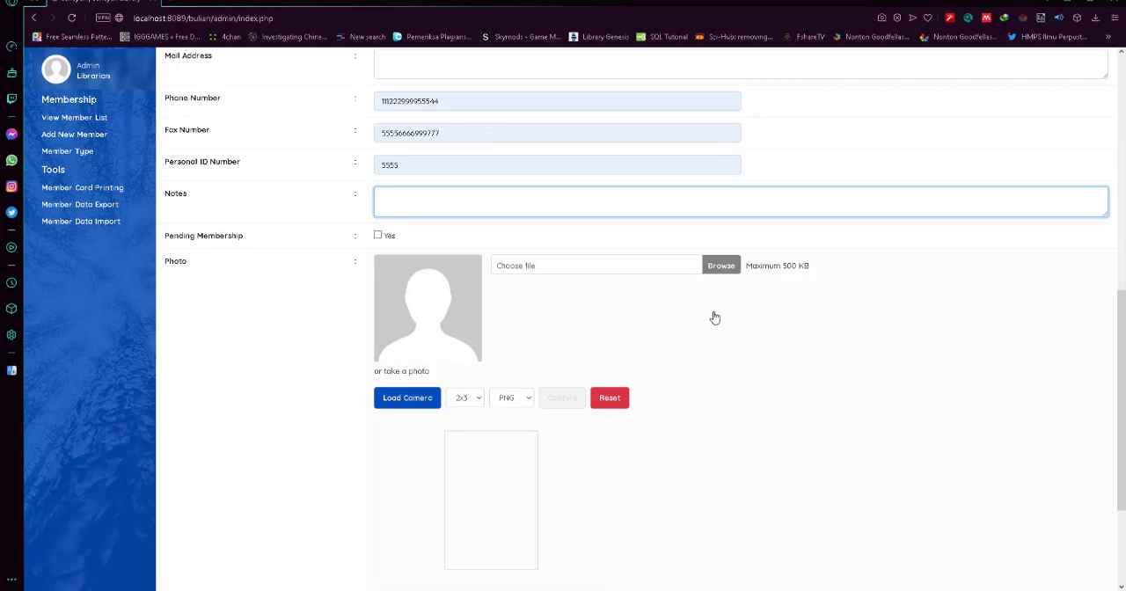
click(721, 267)
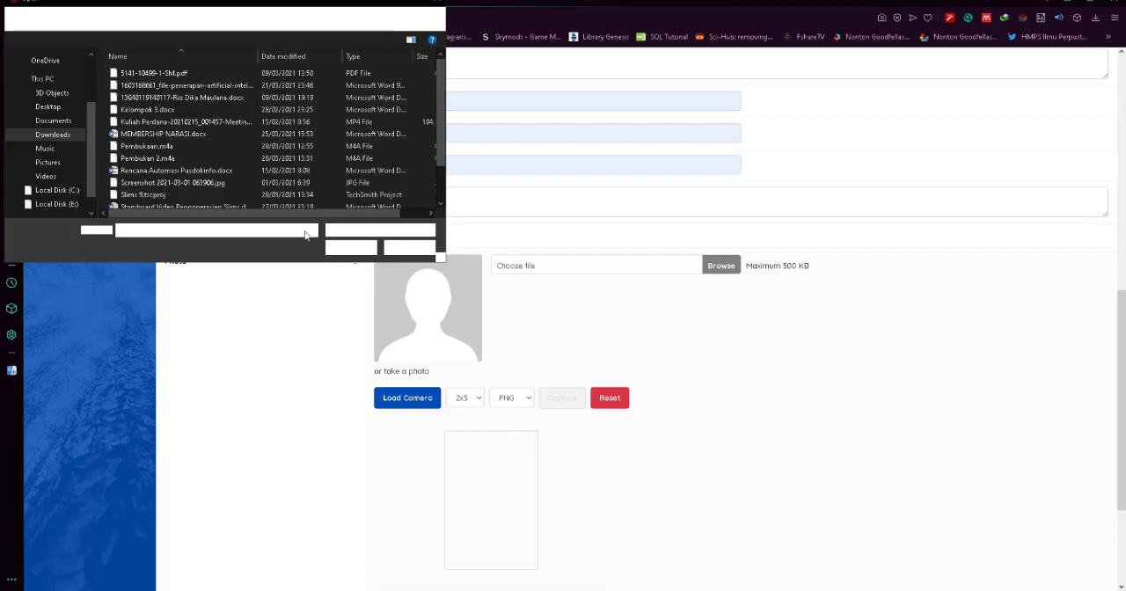
click(44, 162)
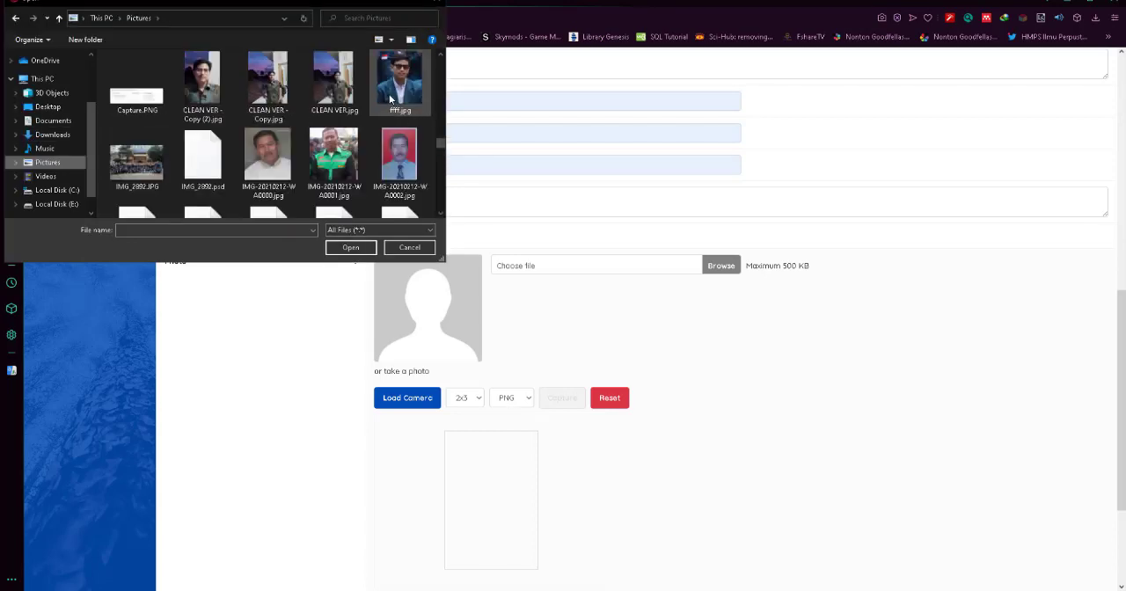
click(401, 84)
click(350, 247)
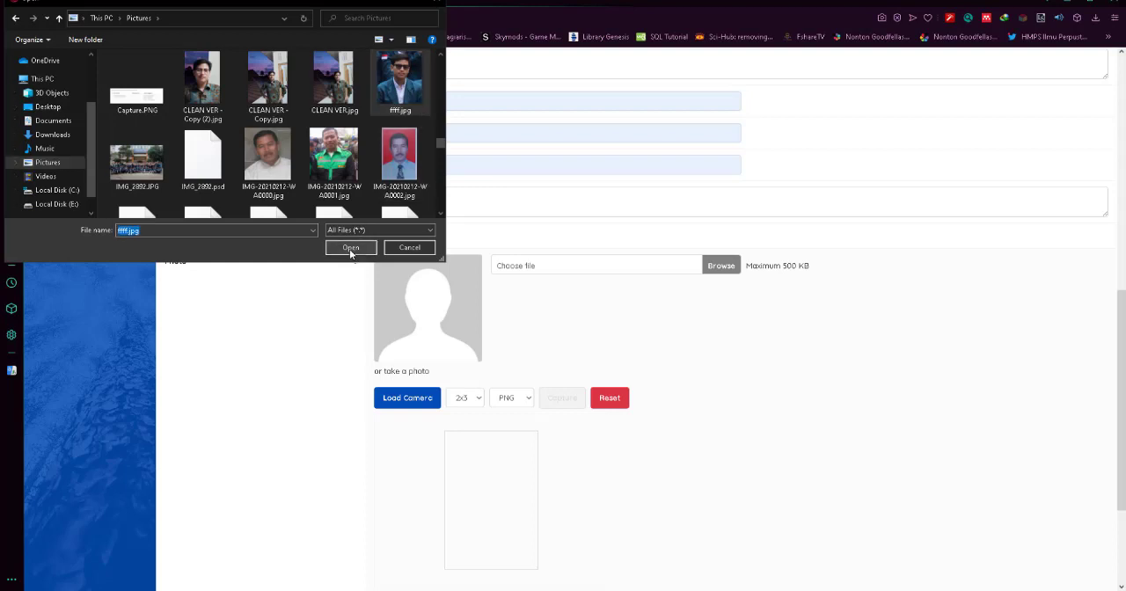
Set the camera capture format to JPEG and keep the photo size at 2x3.
click(524, 398)
click(519, 423)
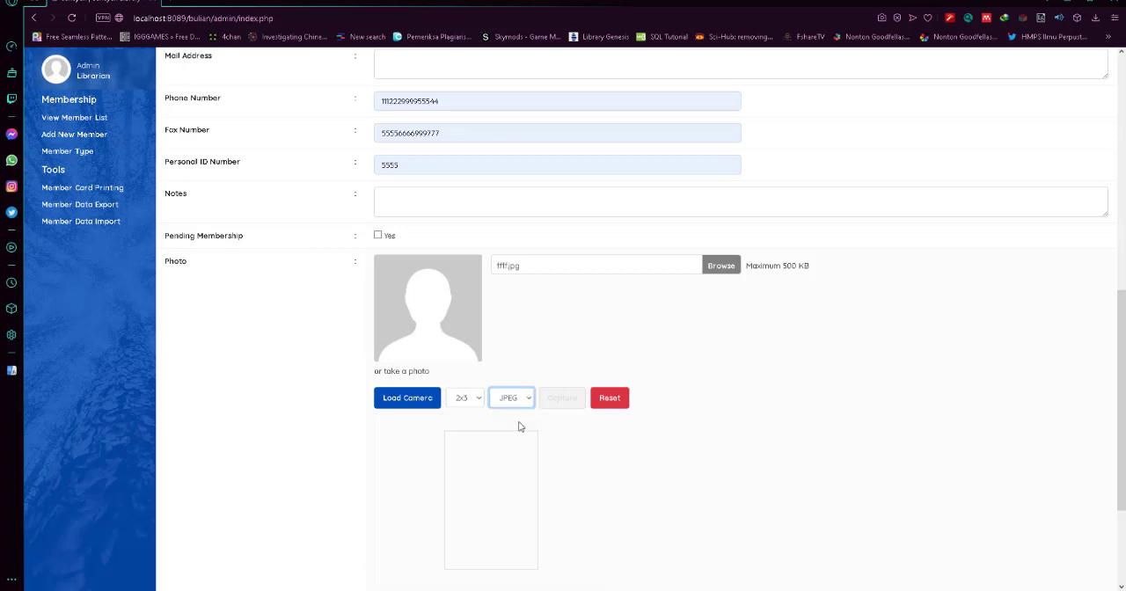
click(462, 400)
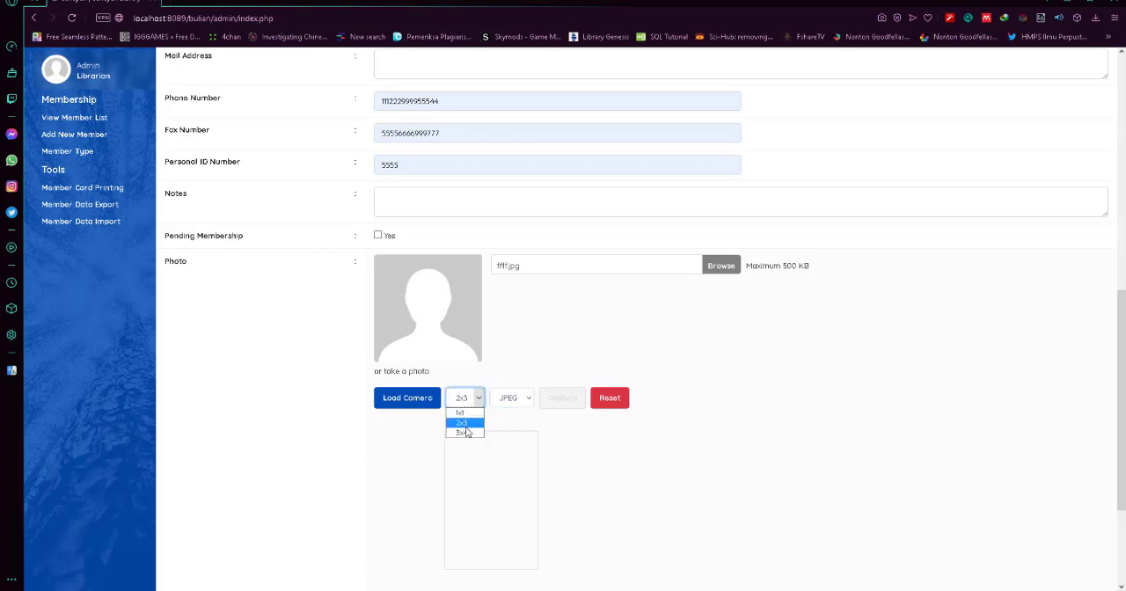
click(465, 424)
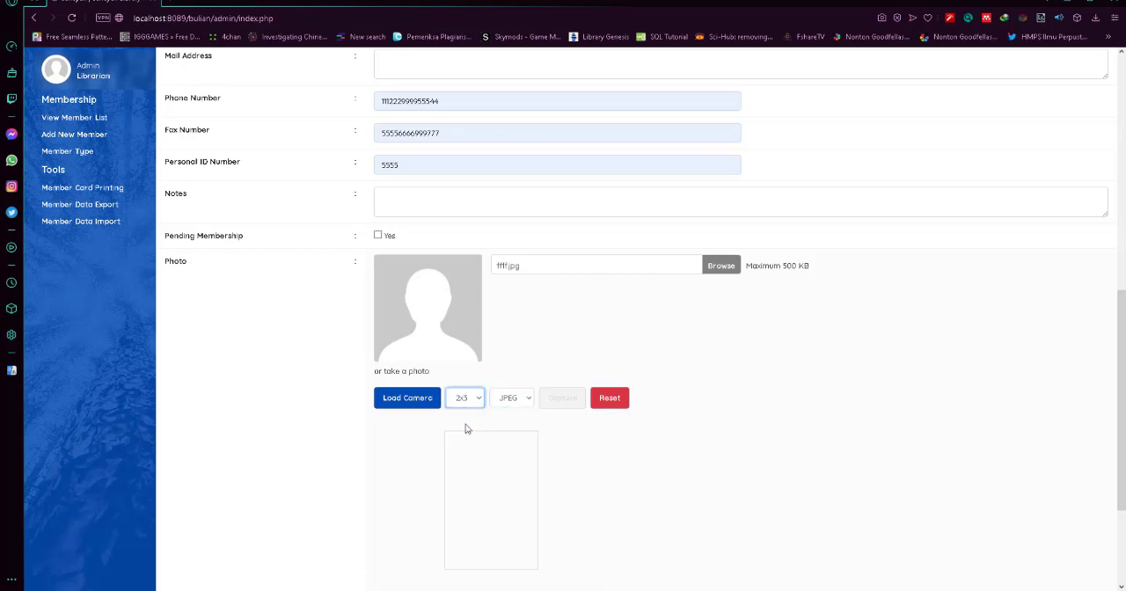
Fill in the member's e-mail, then enter and confirm the new account password.
scroll(409, 394, down, 2)
click(417, 431)
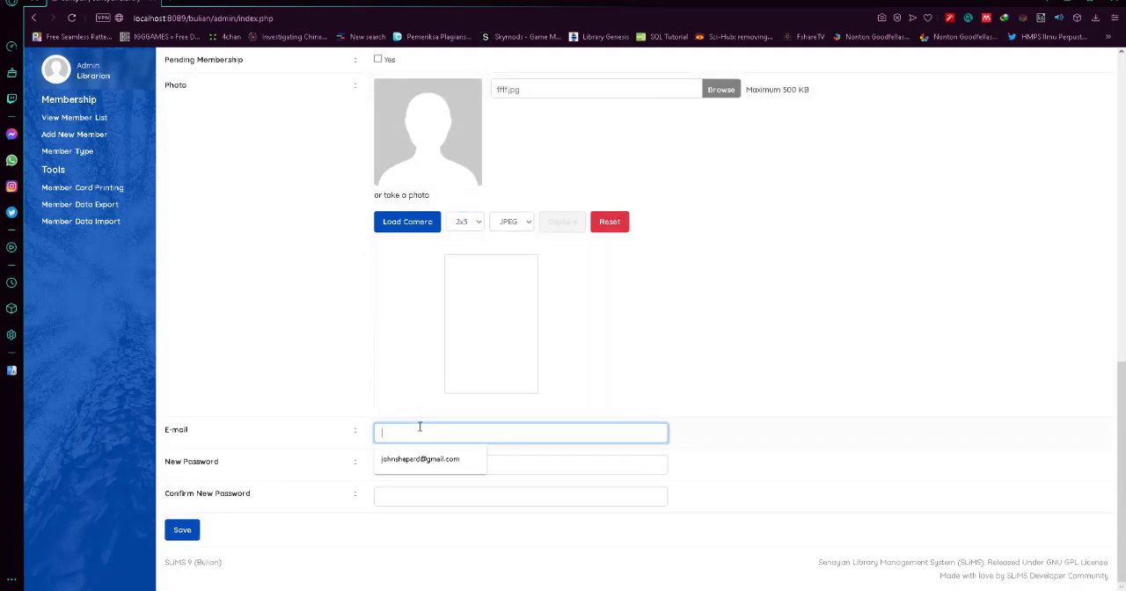
click(428, 460)
click(427, 460)
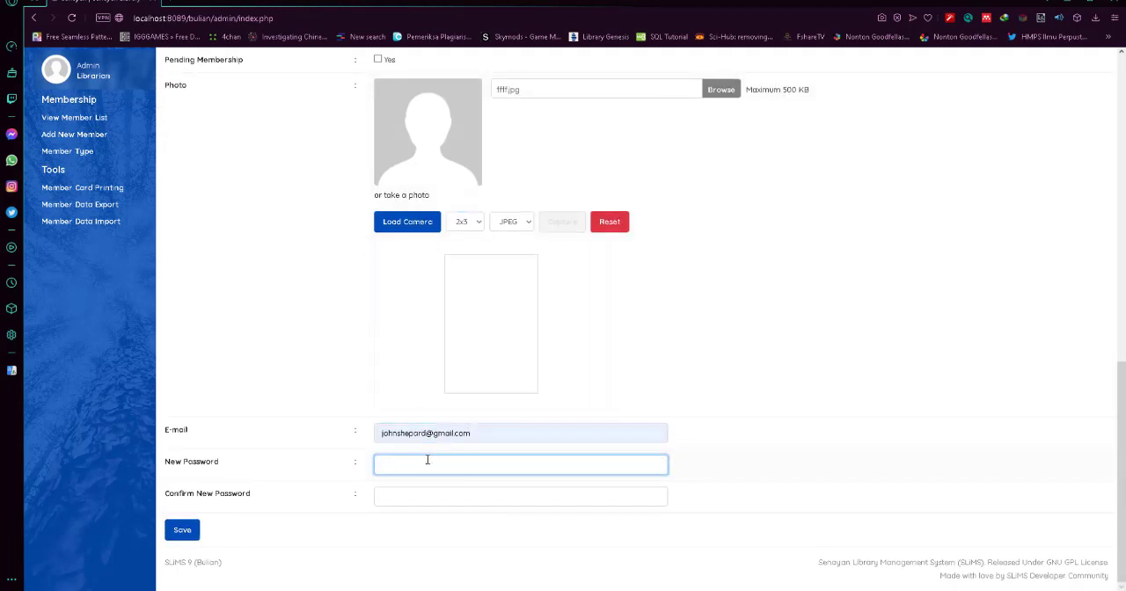
text(123)
click(434, 499)
text(123)
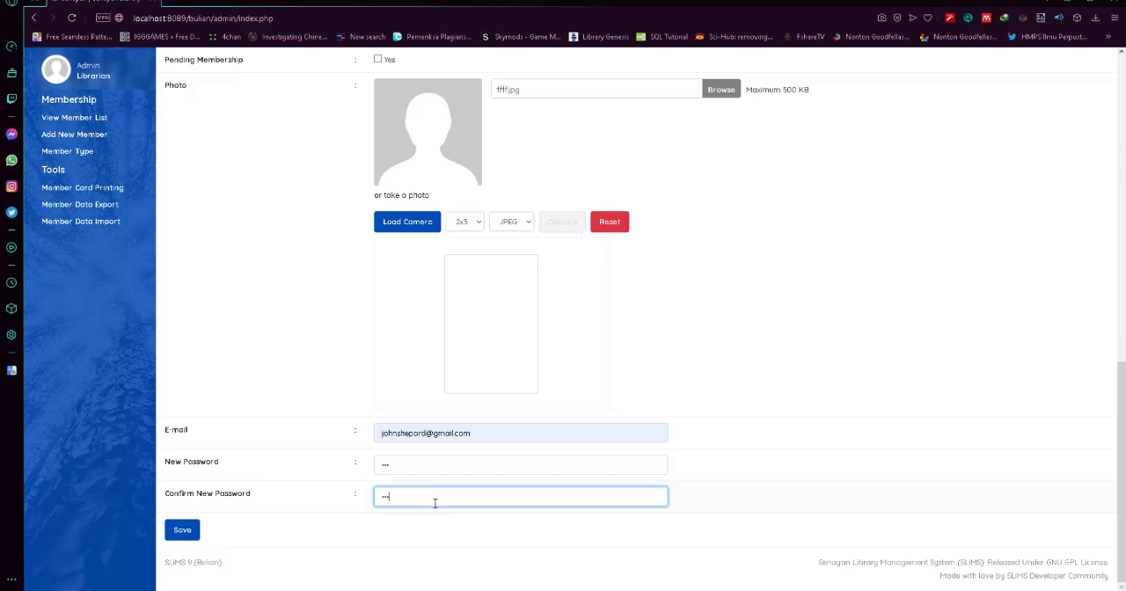
Save the new member record and return to the member list.
click(182, 530)
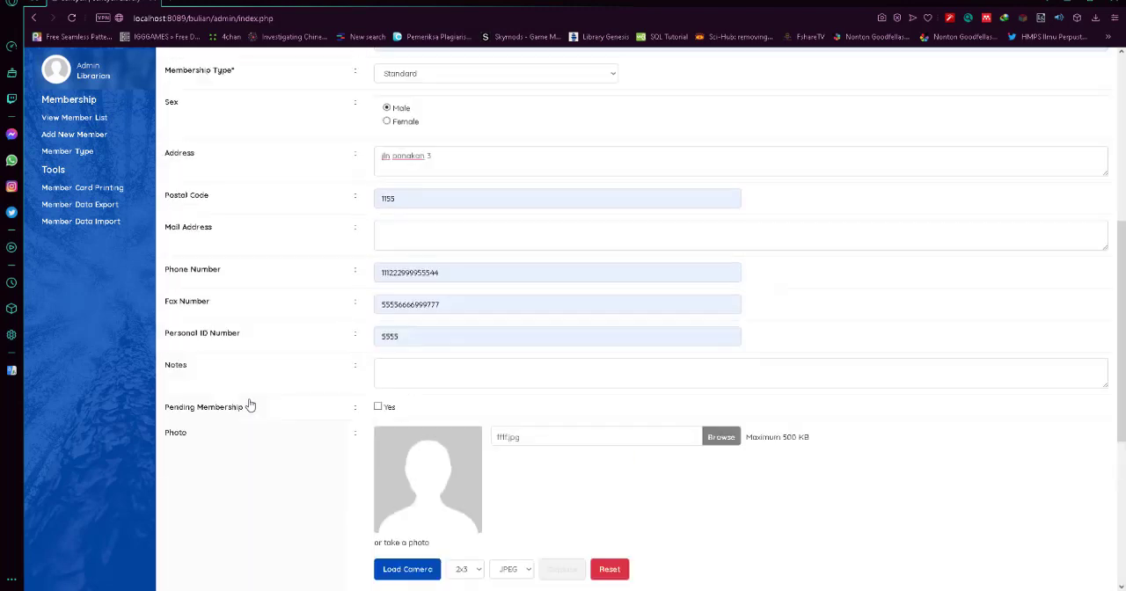
scroll(293, 284, down, 10)
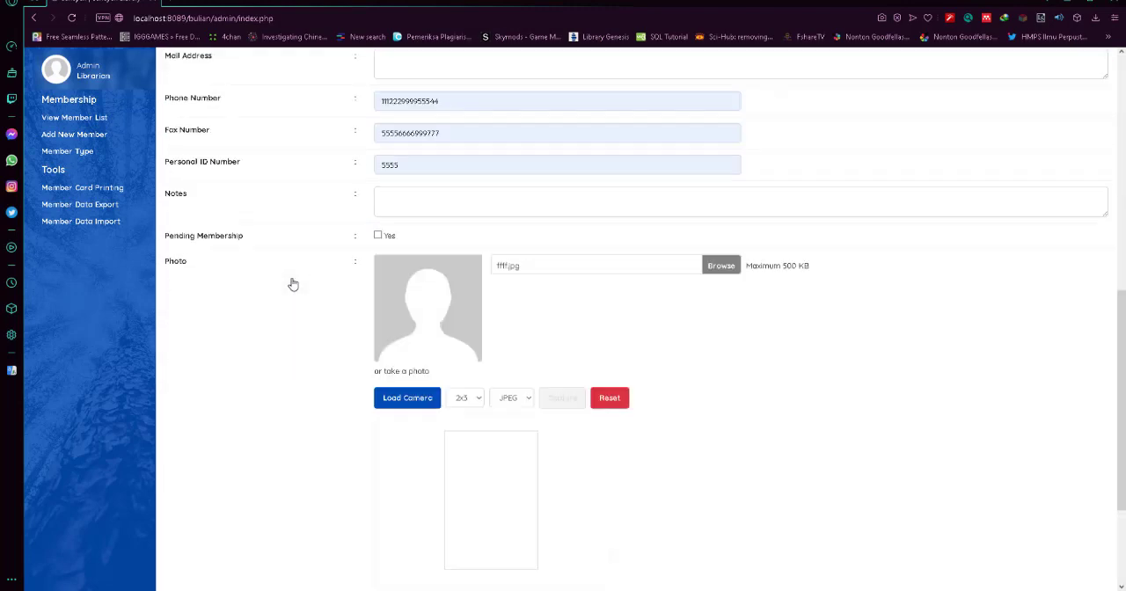
click(173, 534)
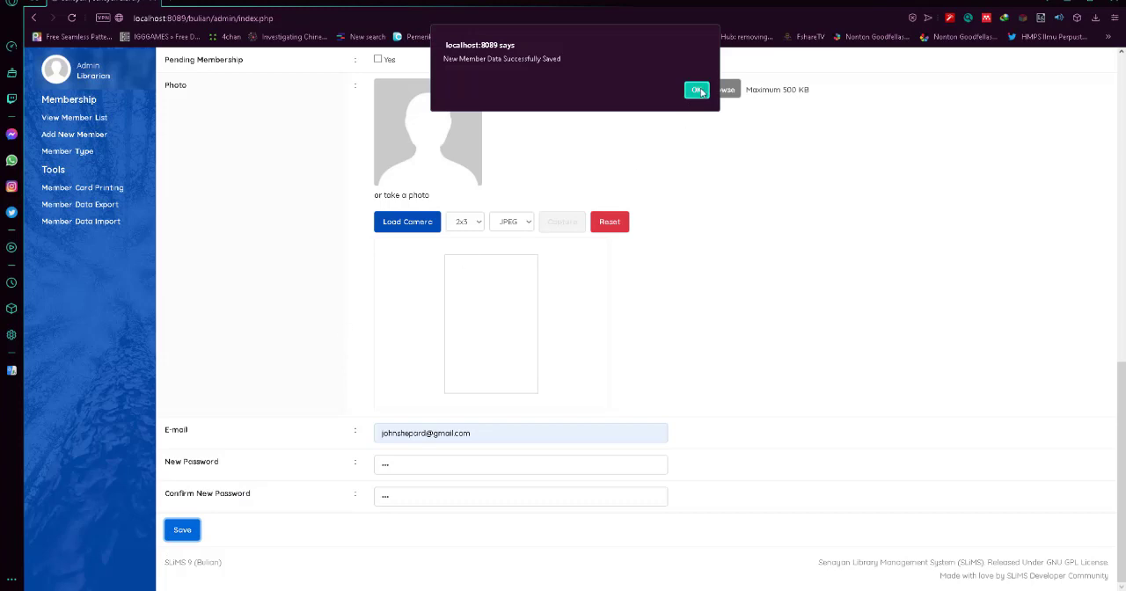
click(696, 91)
click(694, 92)
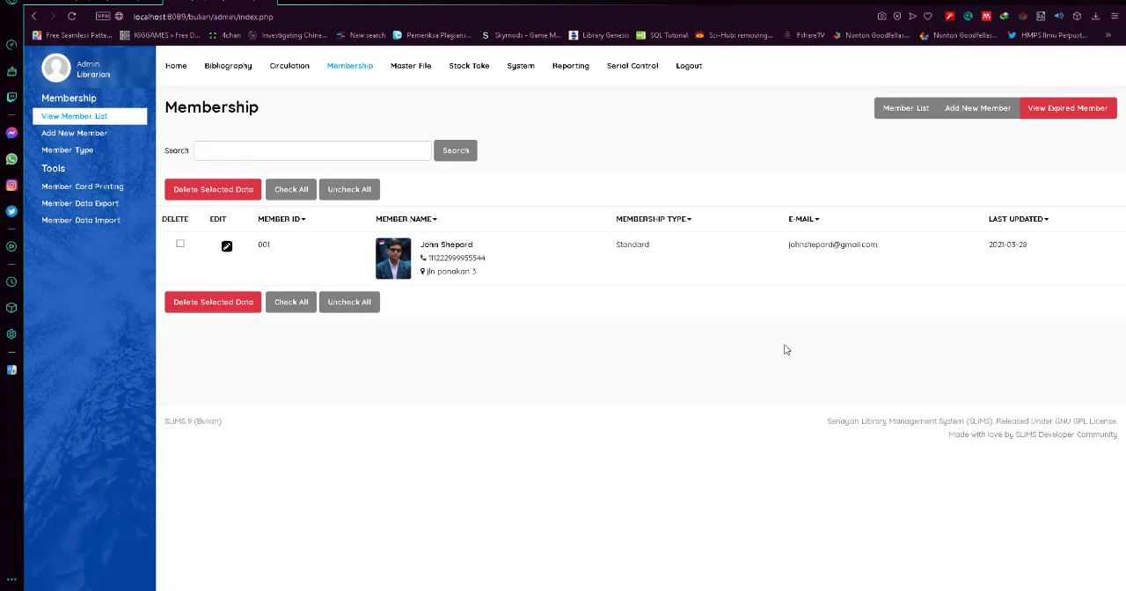
Open the member type settings in the membership module.
click(85, 162)
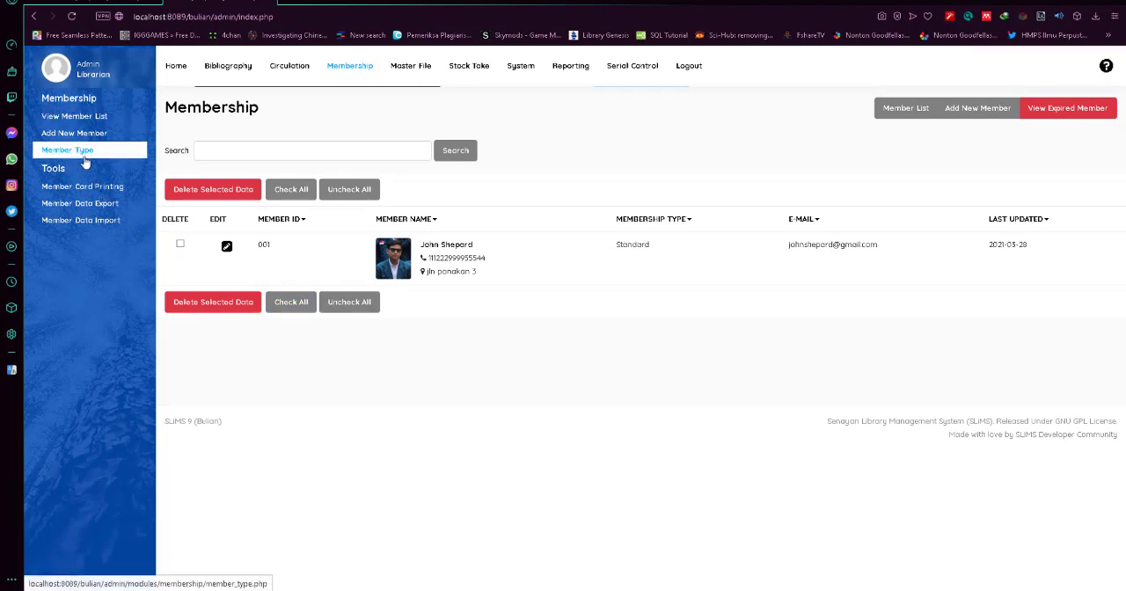
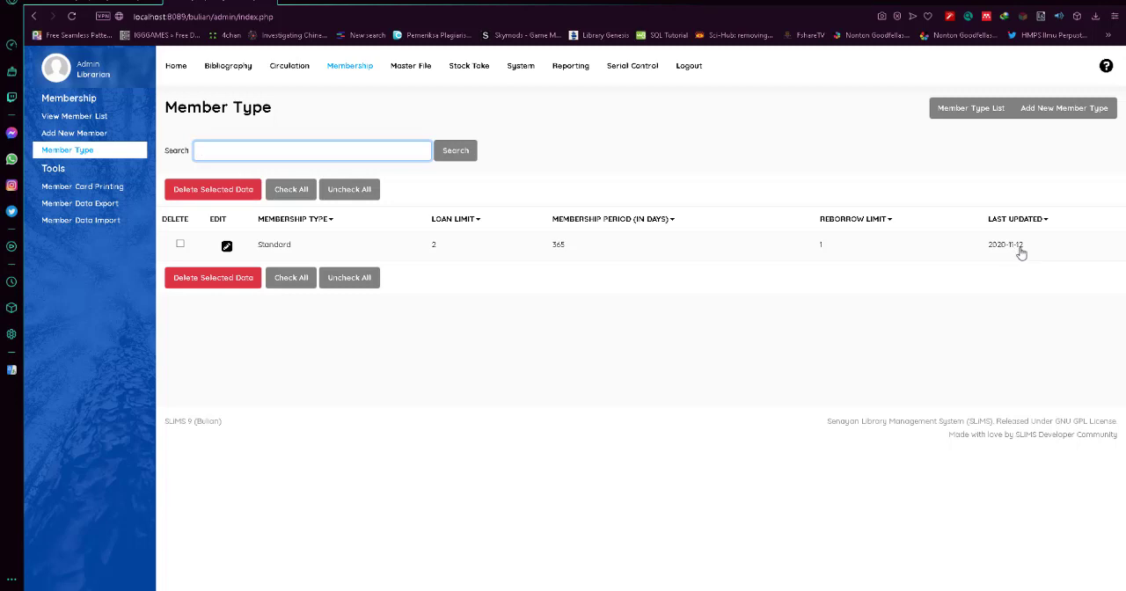
Start a new member type named Premium with a loan limit of 4 and a loan period of 30 days.
click(1051, 112)
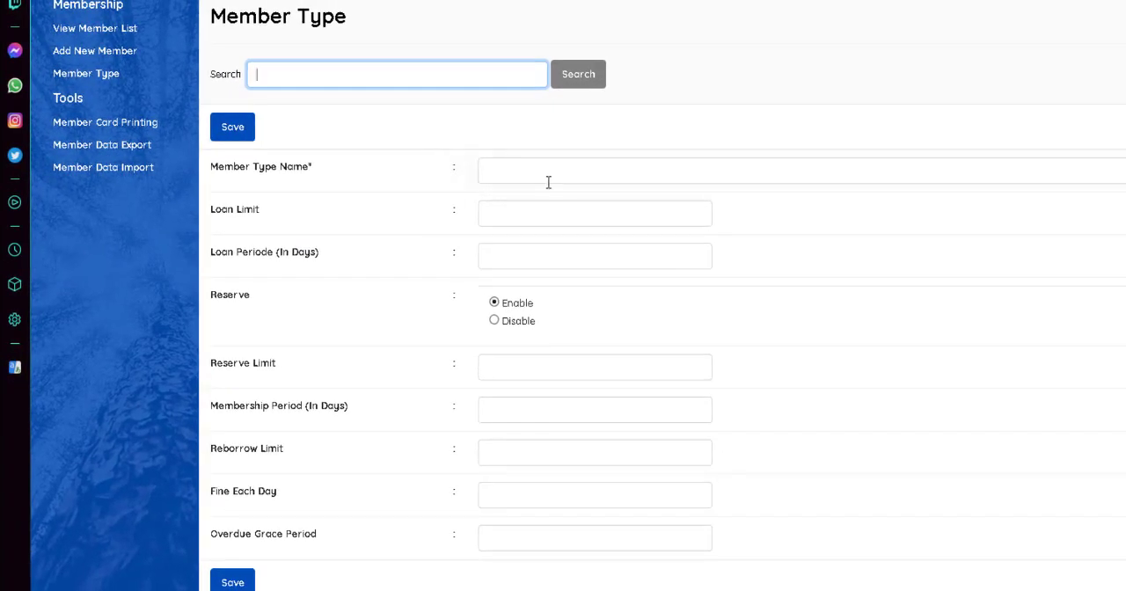
click(549, 180)
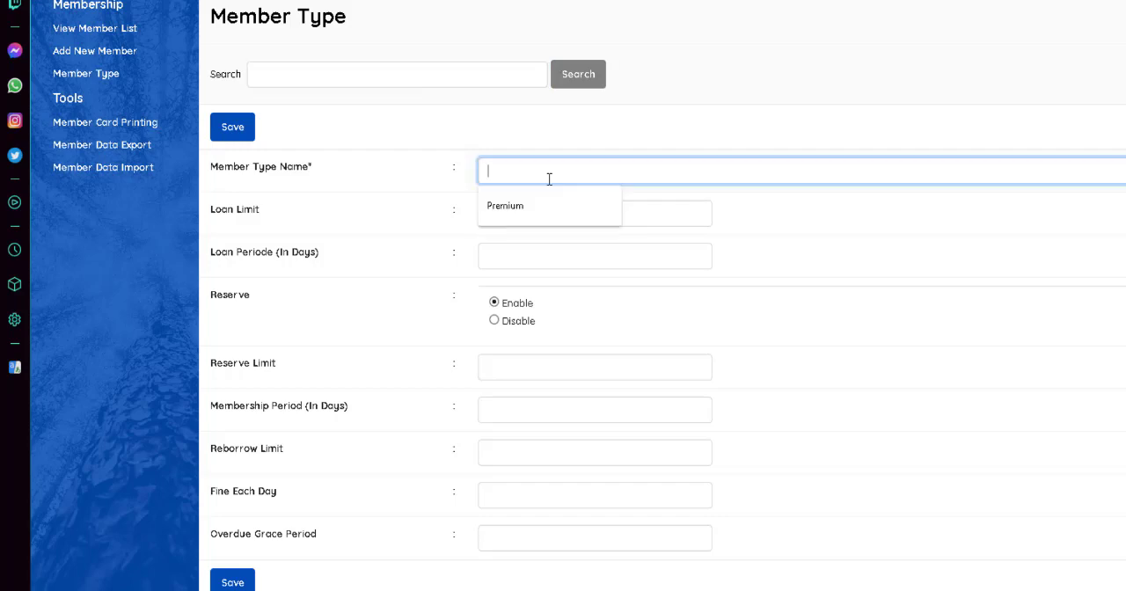
click(548, 206)
click(620, 213)
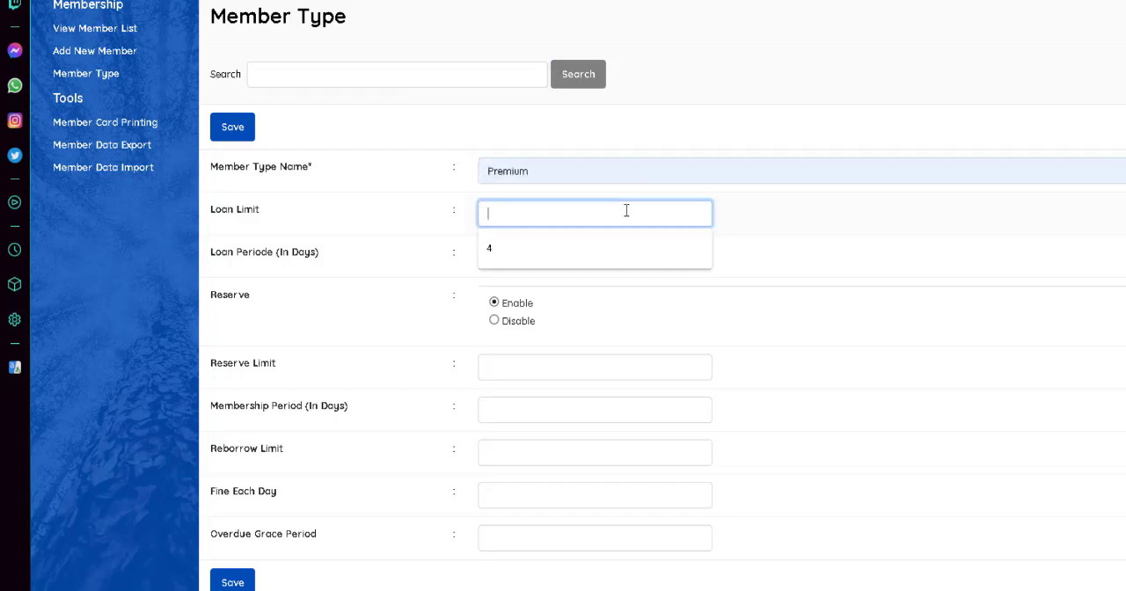
click(580, 241)
click(549, 248)
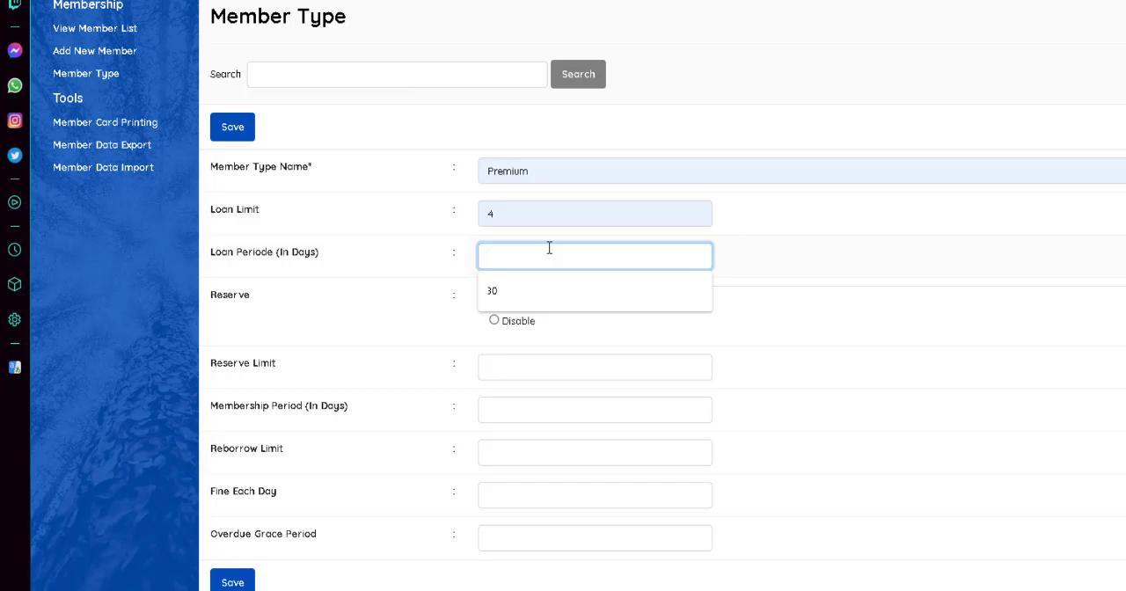
click(554, 291)
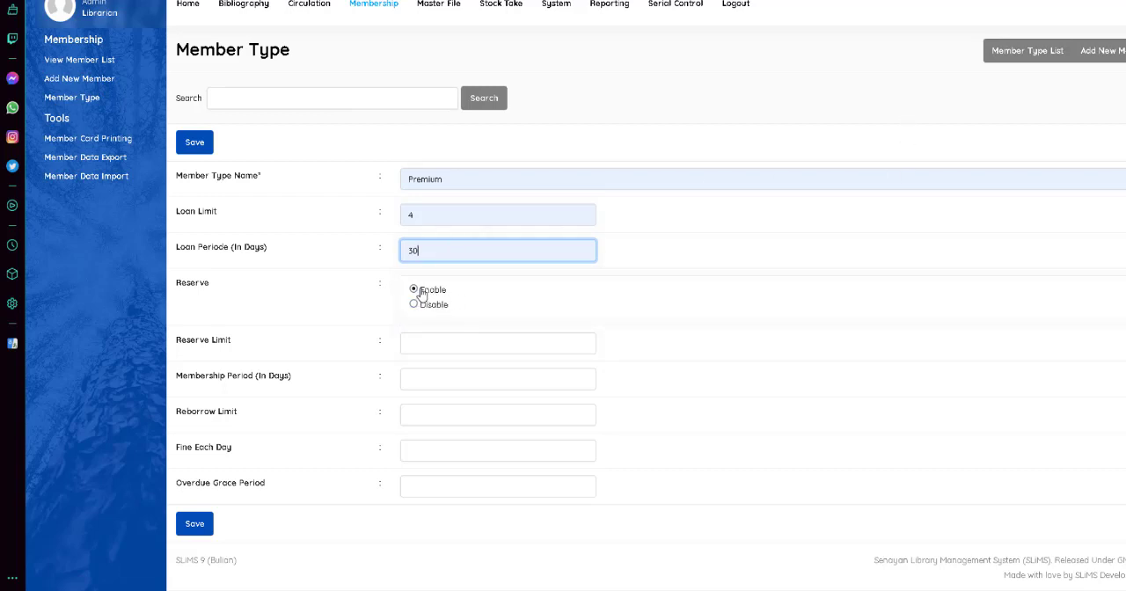
Set the Premium member type's reserve limit to 2 and its membership period to 500 days.
click(448, 348)
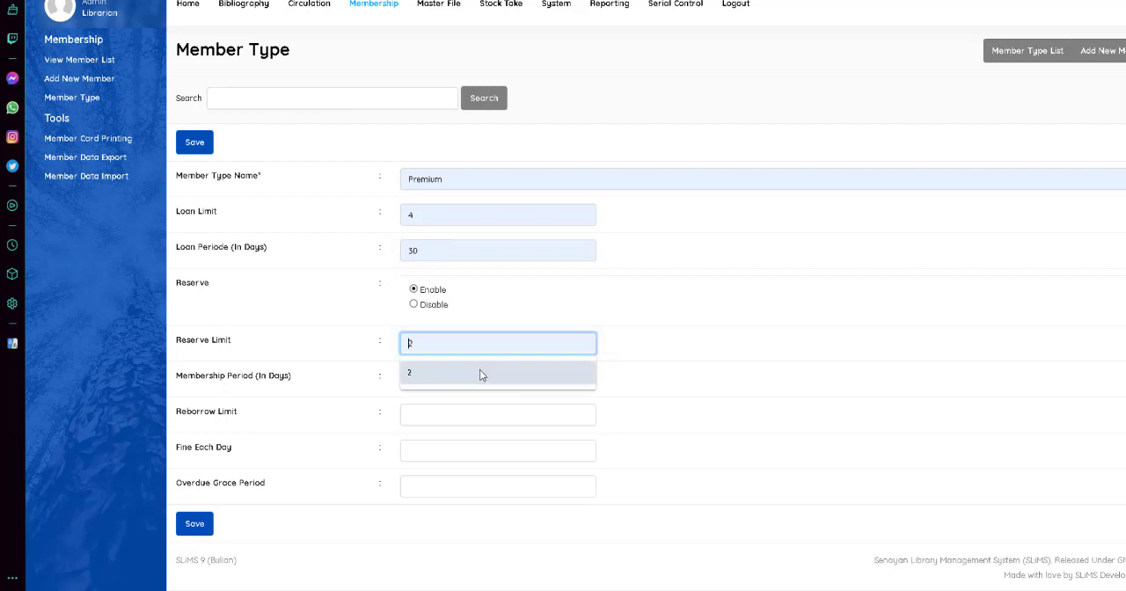
click(480, 369)
click(459, 370)
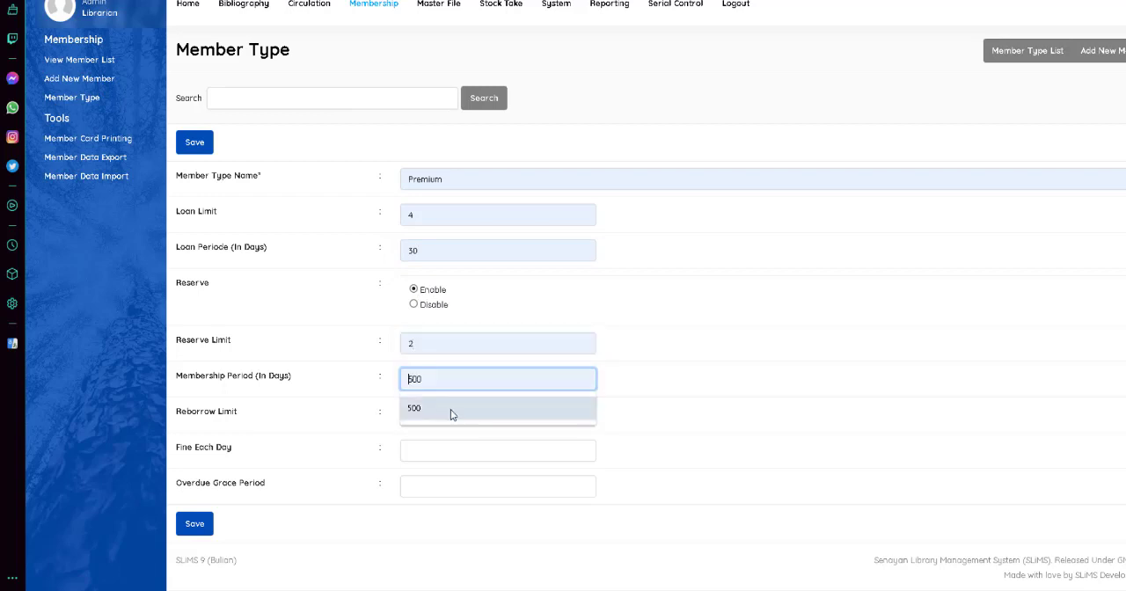
click(452, 409)
Set the reborrow limit to 10, the daily fine to 1000 and the overdue grace period to 2, and save the member type.
click(451, 411)
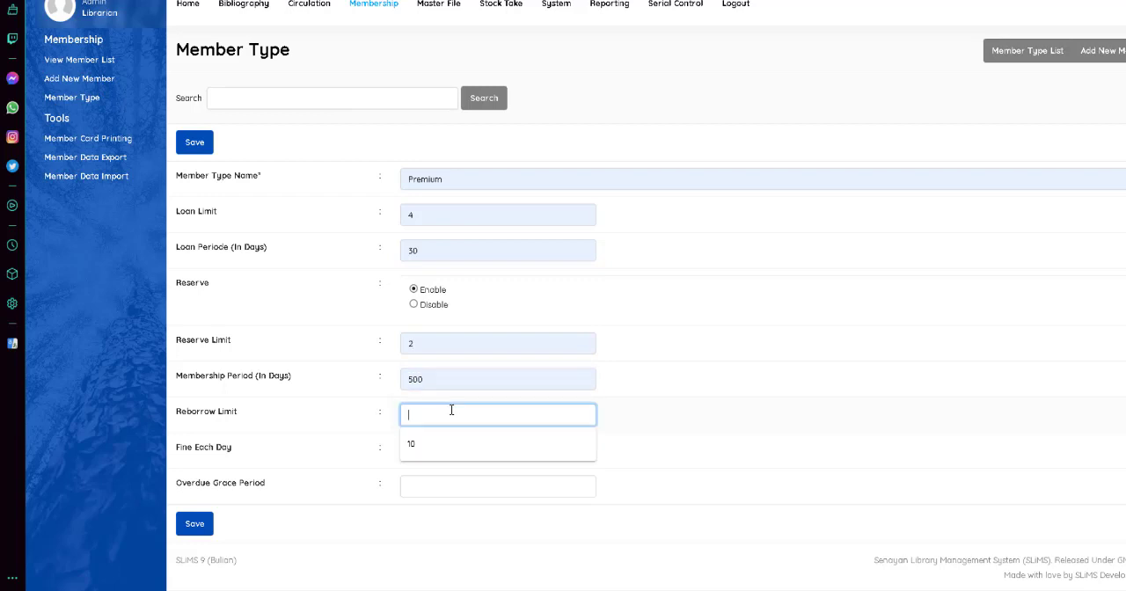
click(619, 415)
click(508, 412)
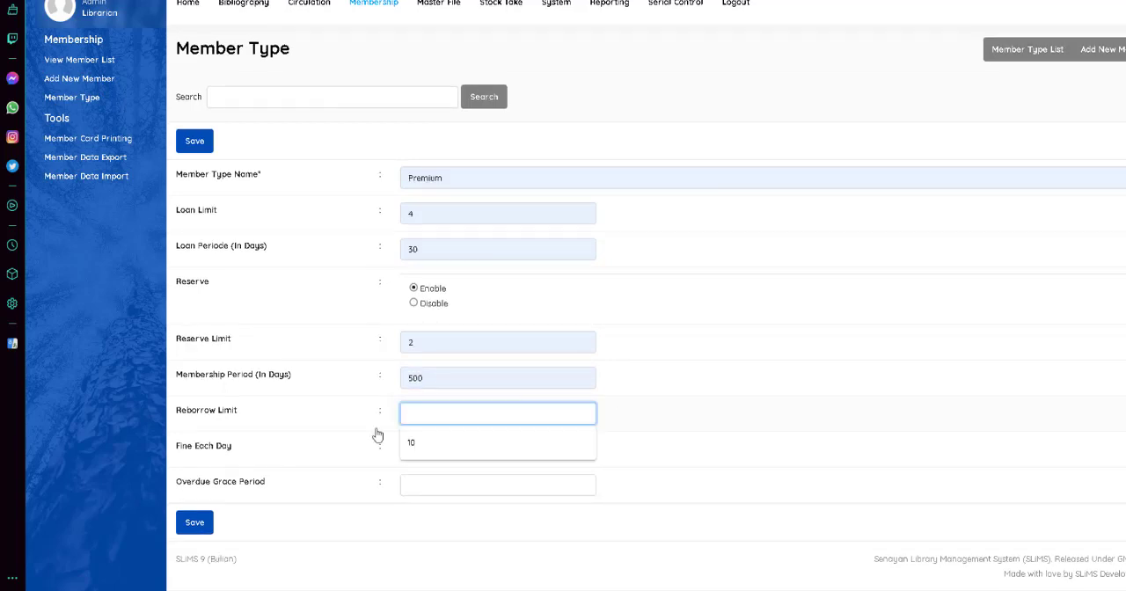
click(423, 439)
click(427, 447)
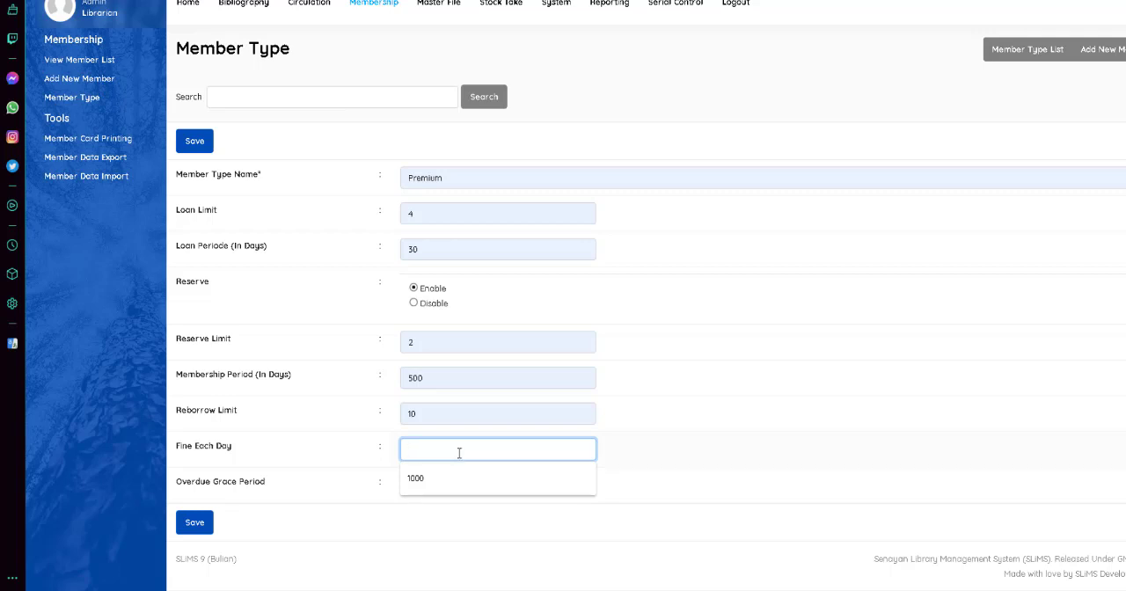
click(453, 476)
click(454, 485)
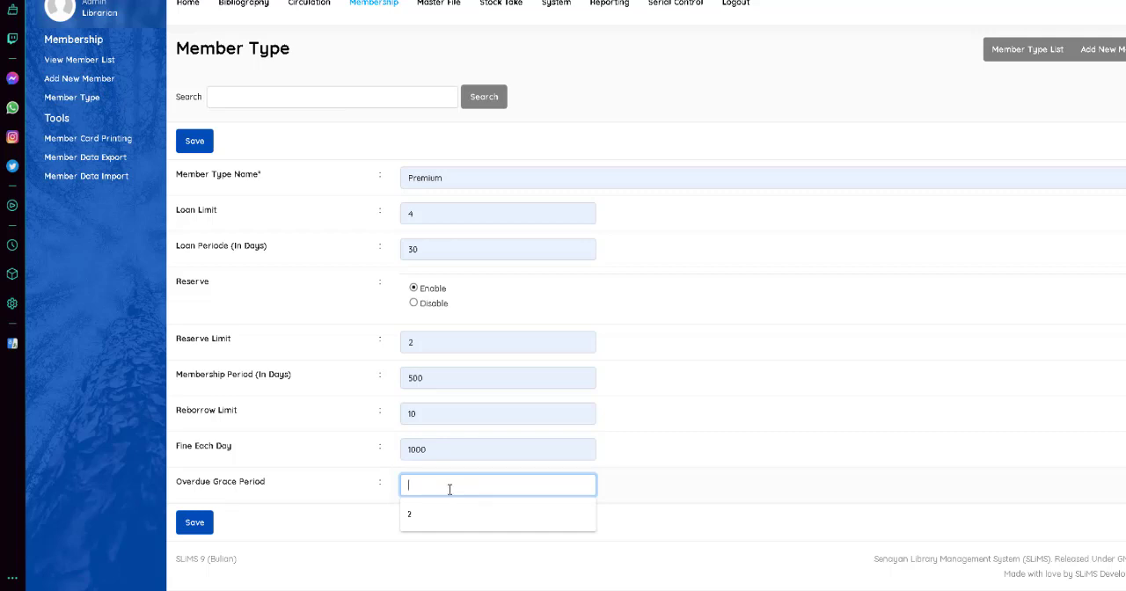
click(449, 514)
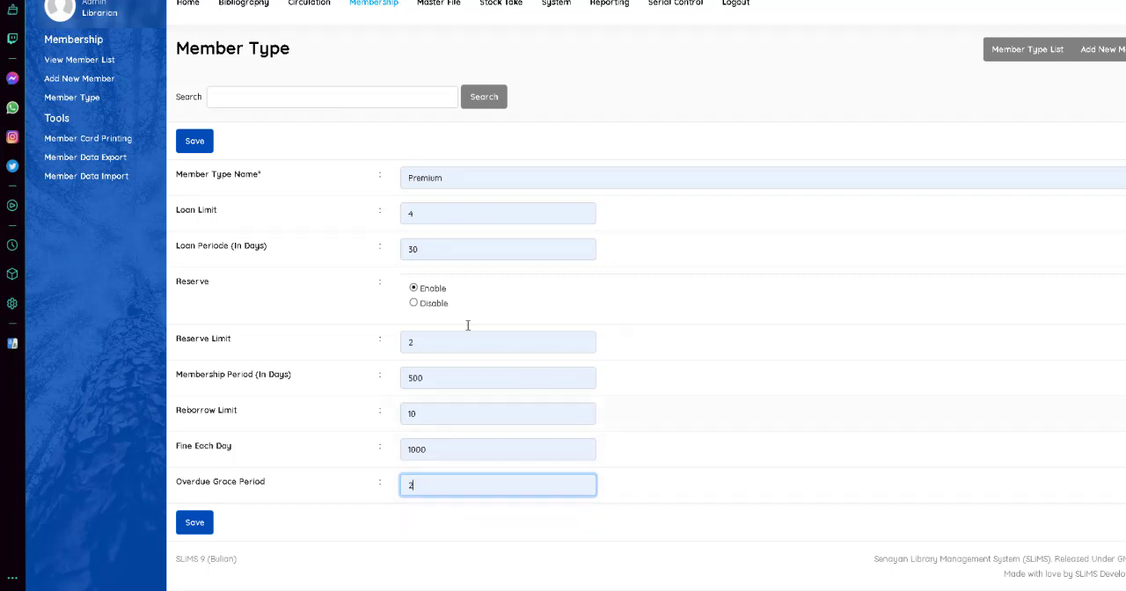
click(191, 146)
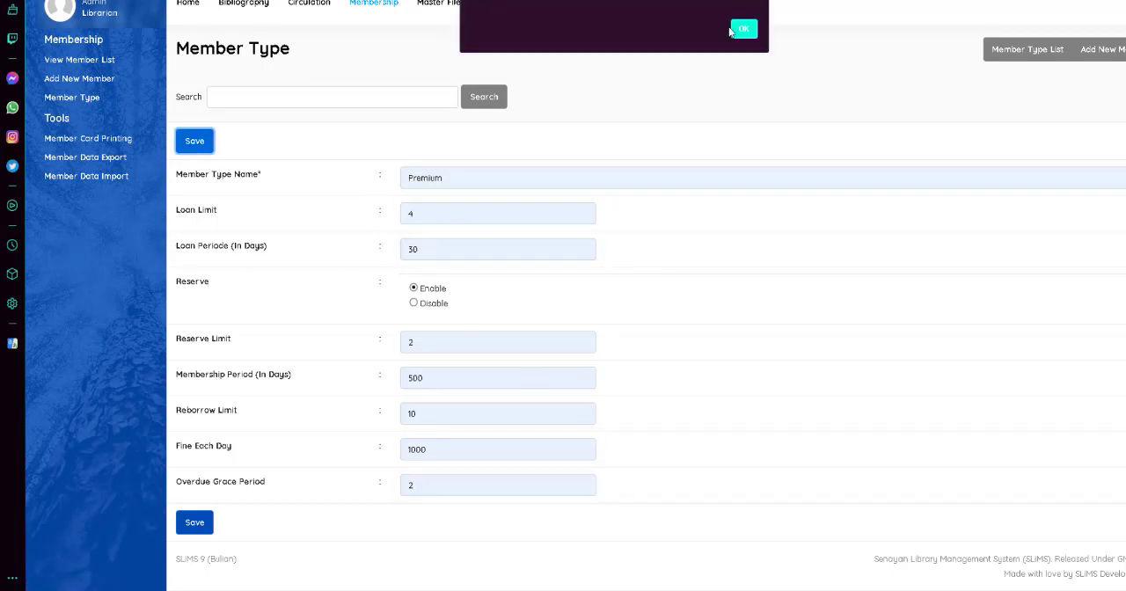
click(739, 30)
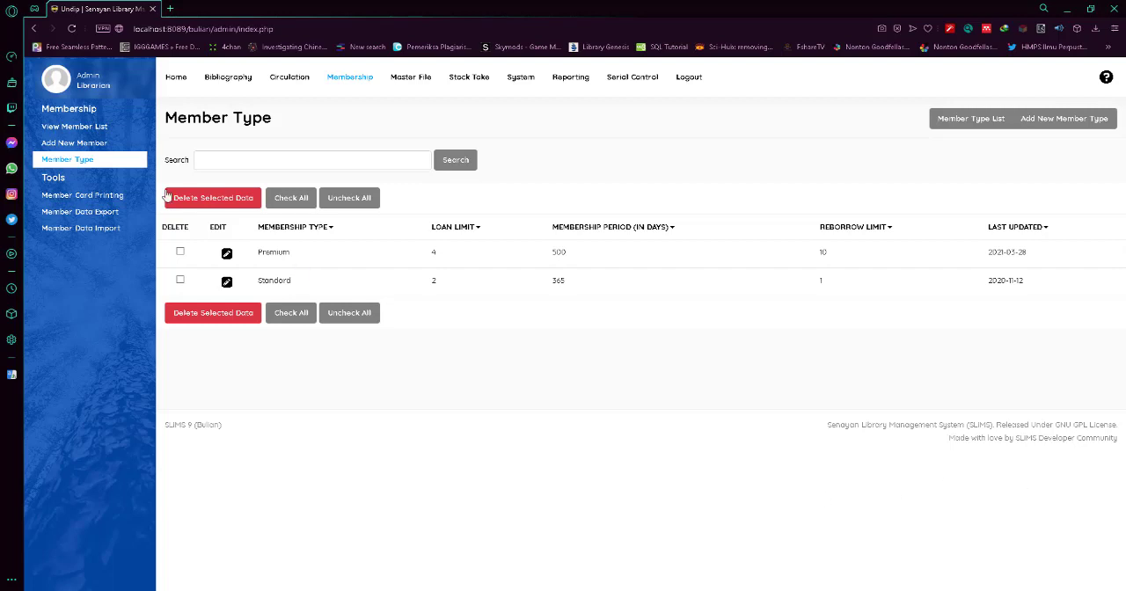
Add the registered member's card to the member card print queue.
click(106, 200)
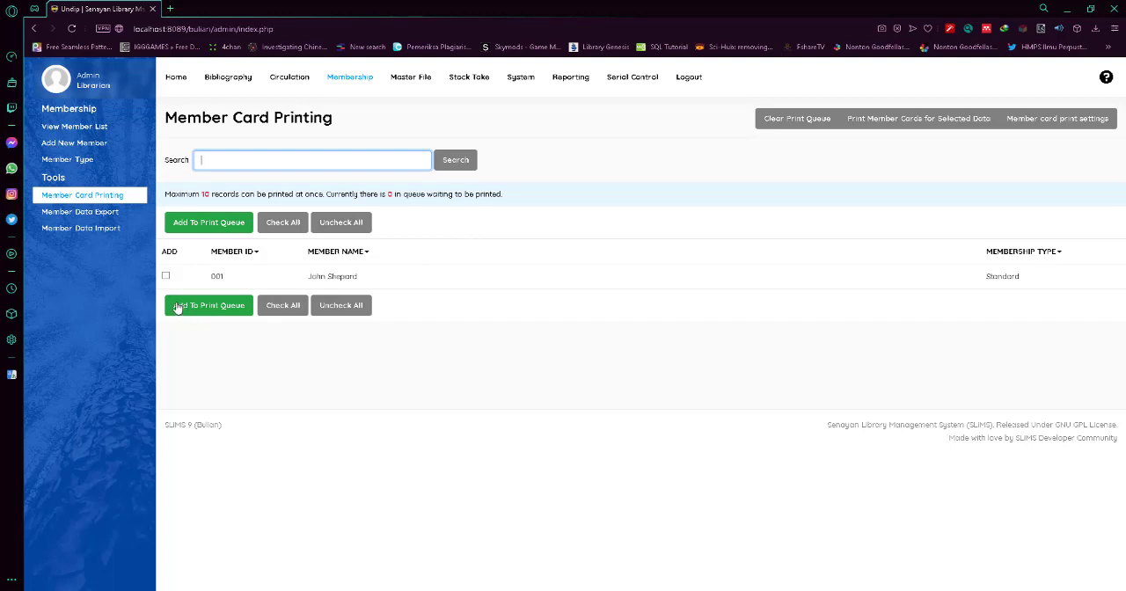
click(165, 276)
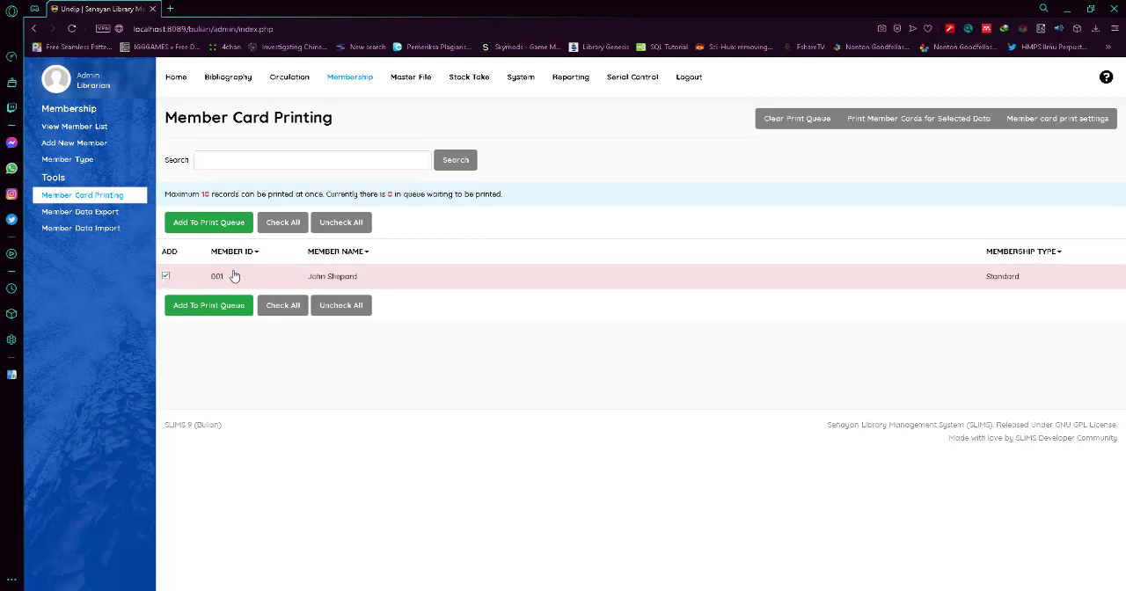
click(217, 308)
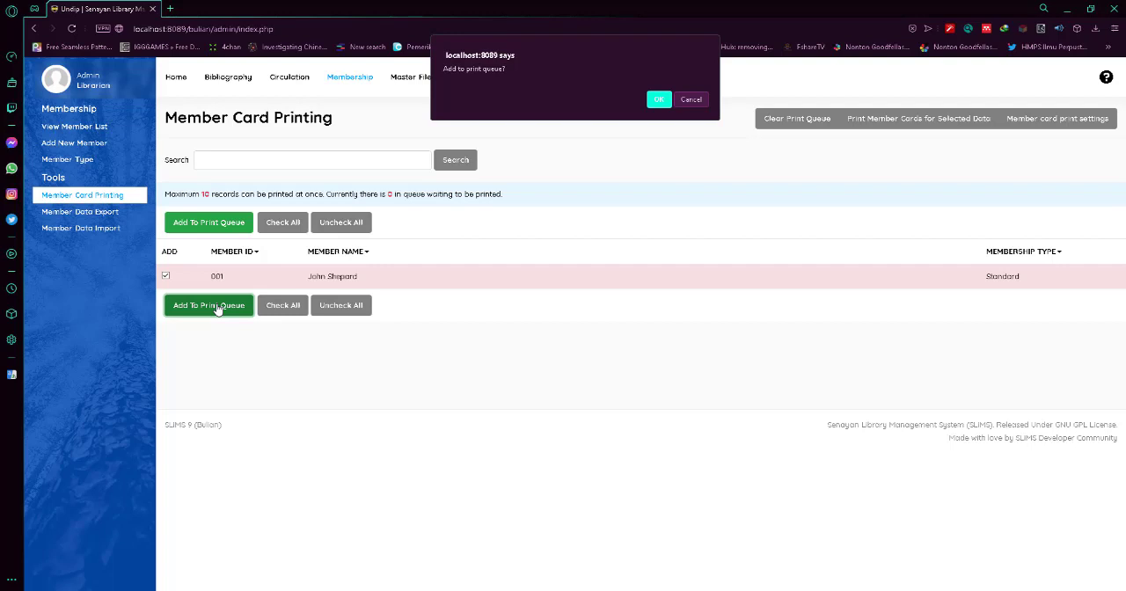
click(658, 100)
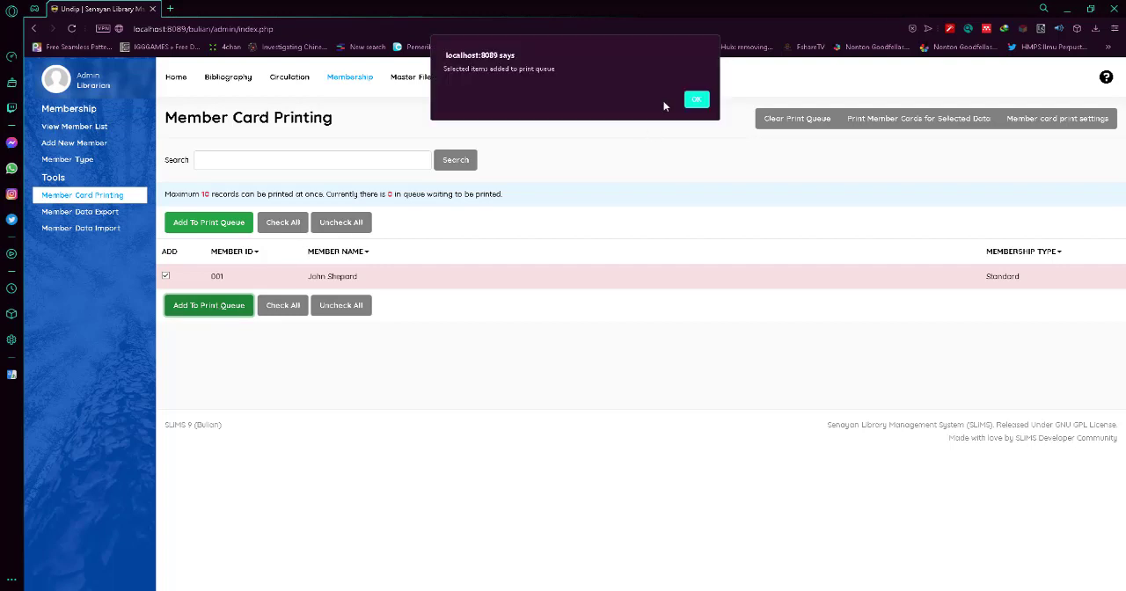
click(693, 101)
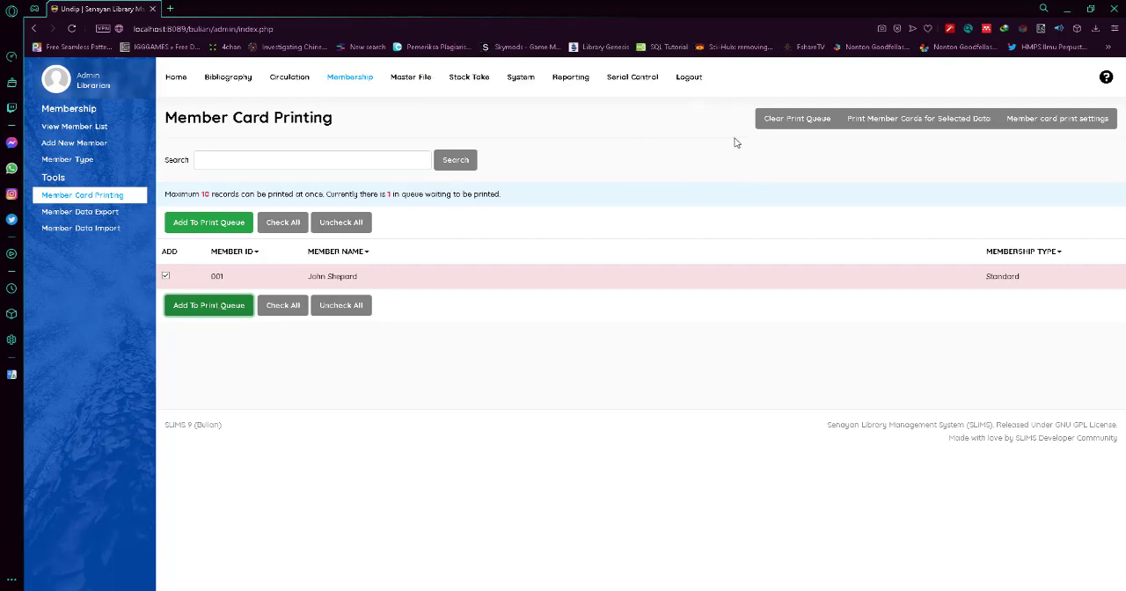
Preview the queued member card for printing, and close the preview without saving a PDF.
click(909, 129)
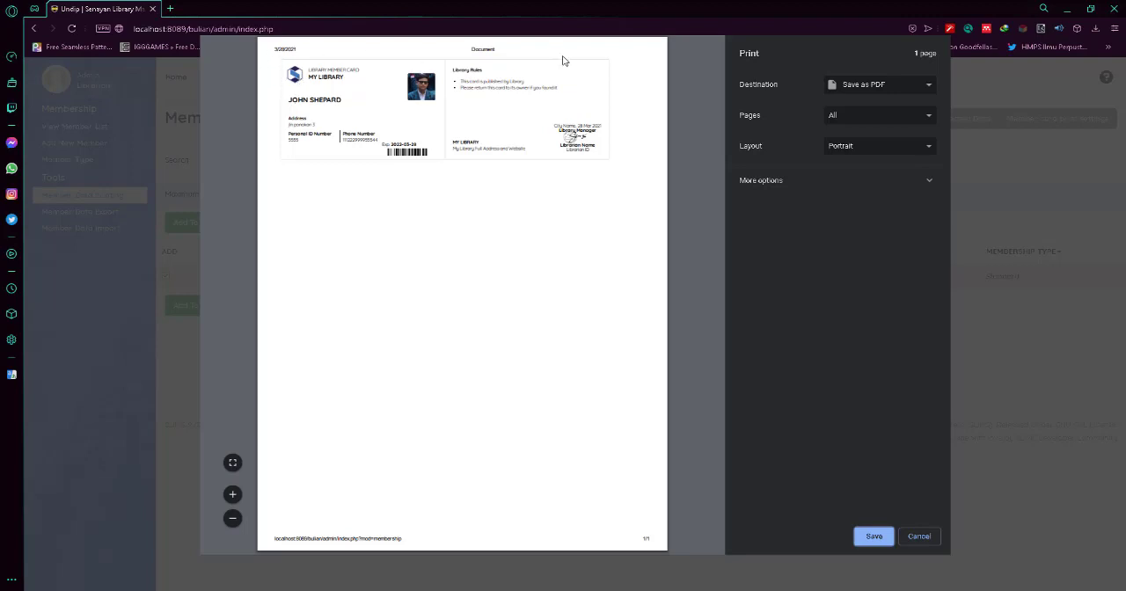
click(930, 539)
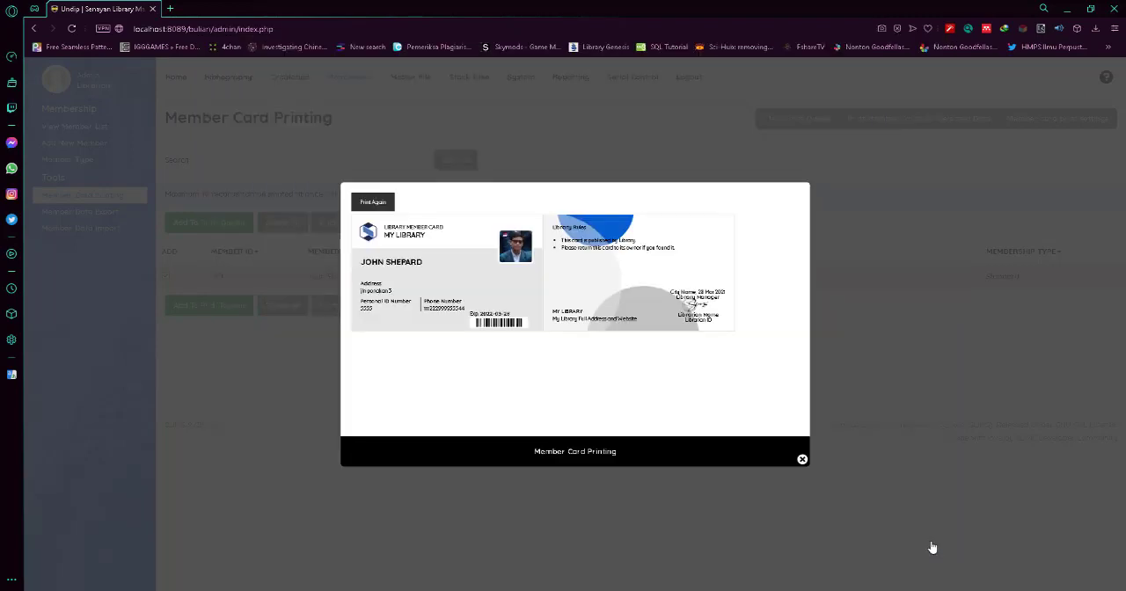
click(801, 459)
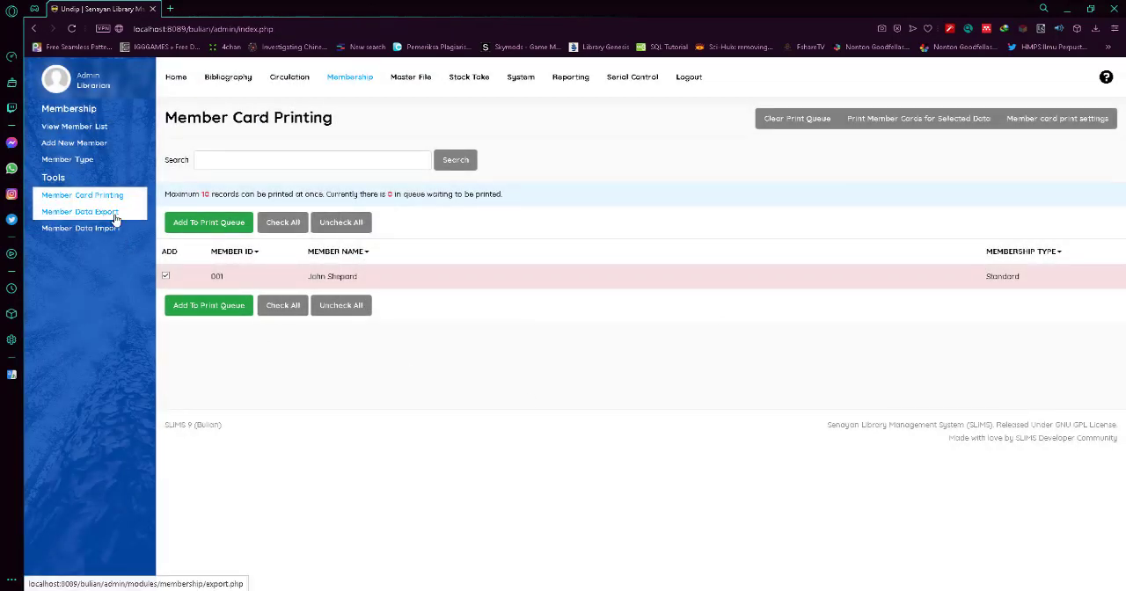
Review the member data export options and the member type list.
click(88, 212)
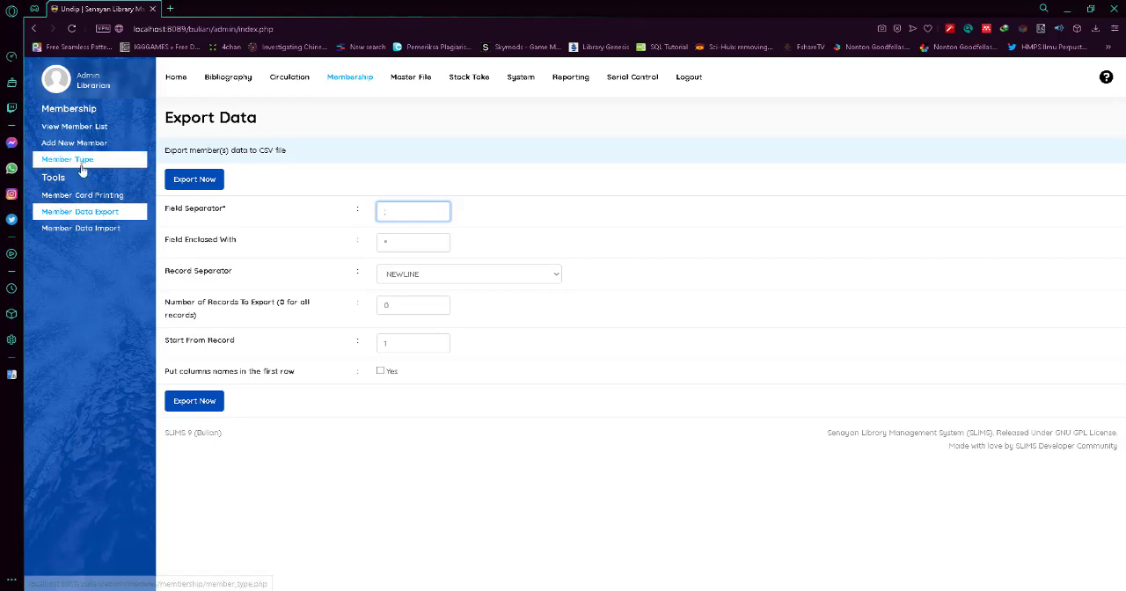
click(118, 160)
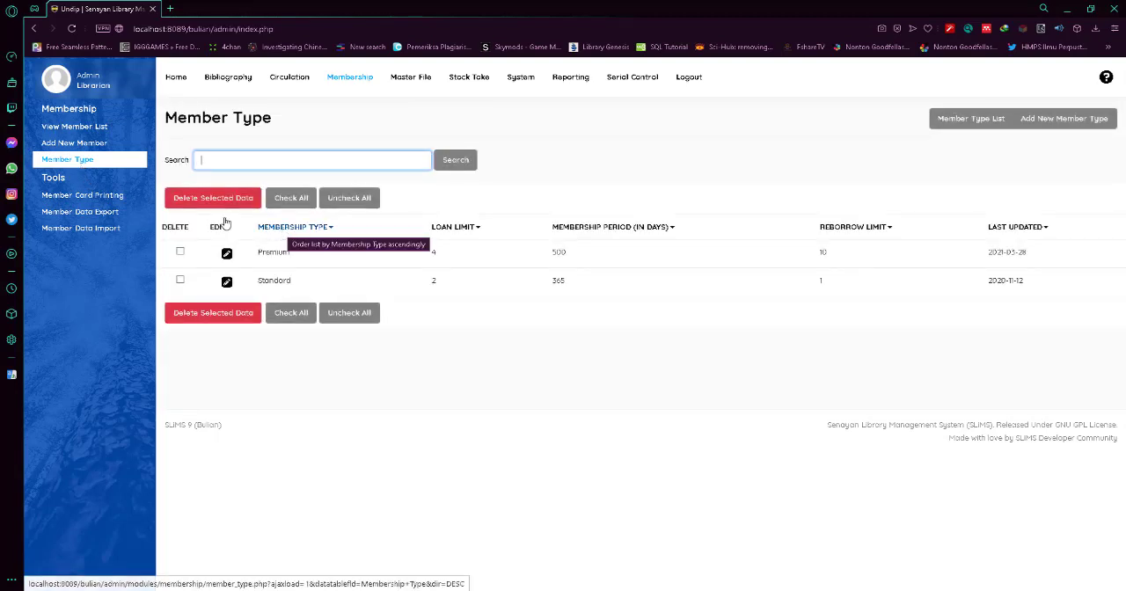
Open the registered member's record for editing and change the membership type to Premium.
click(117, 129)
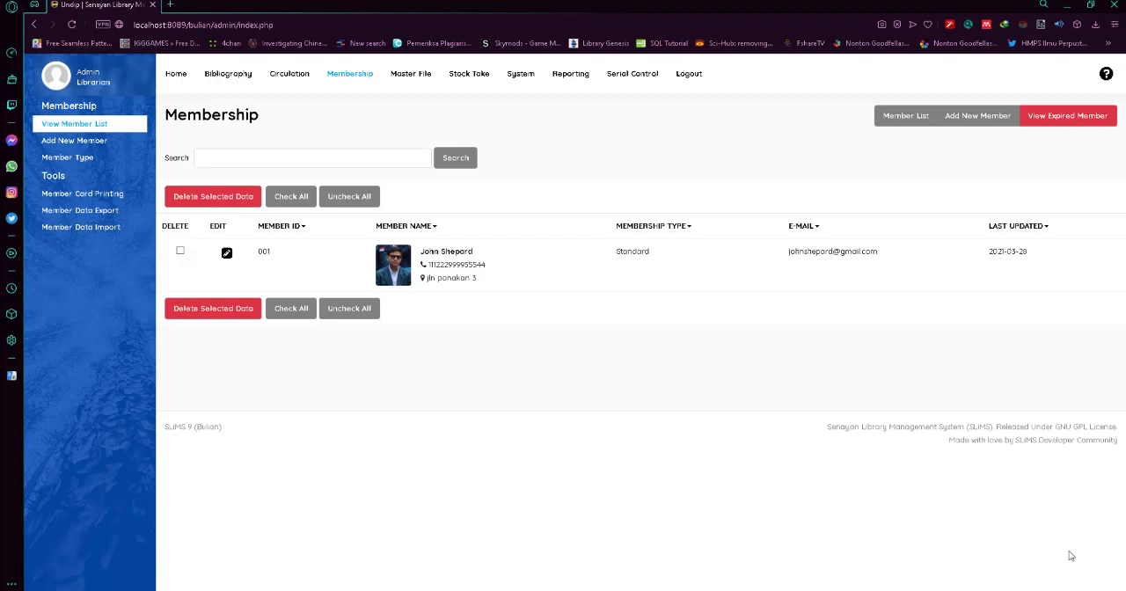
click(227, 255)
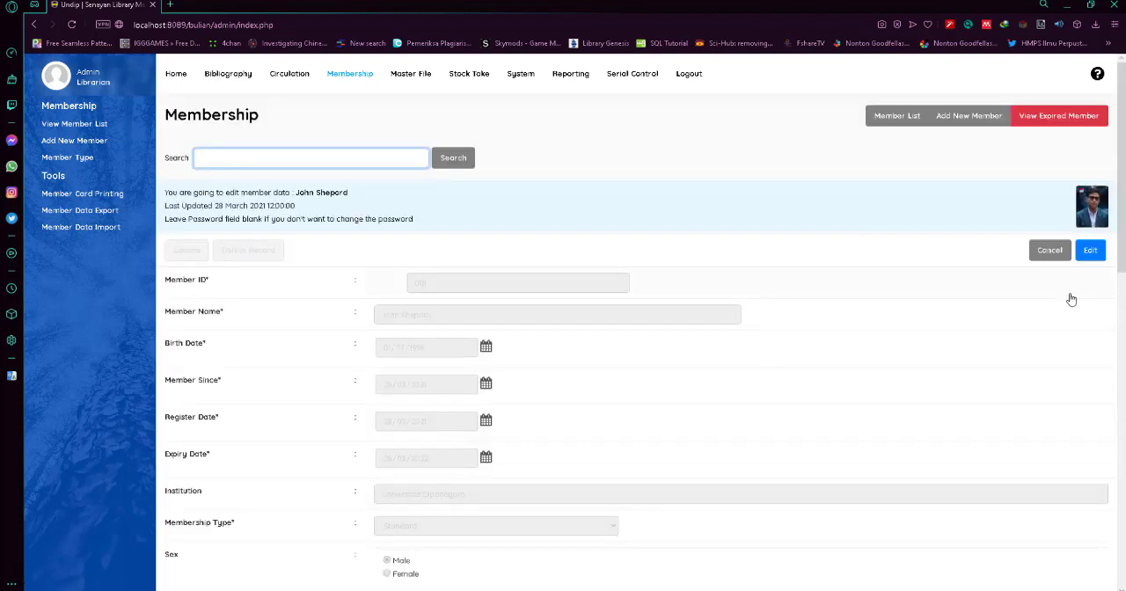
click(1090, 253)
scroll(413, 313, down, 2)
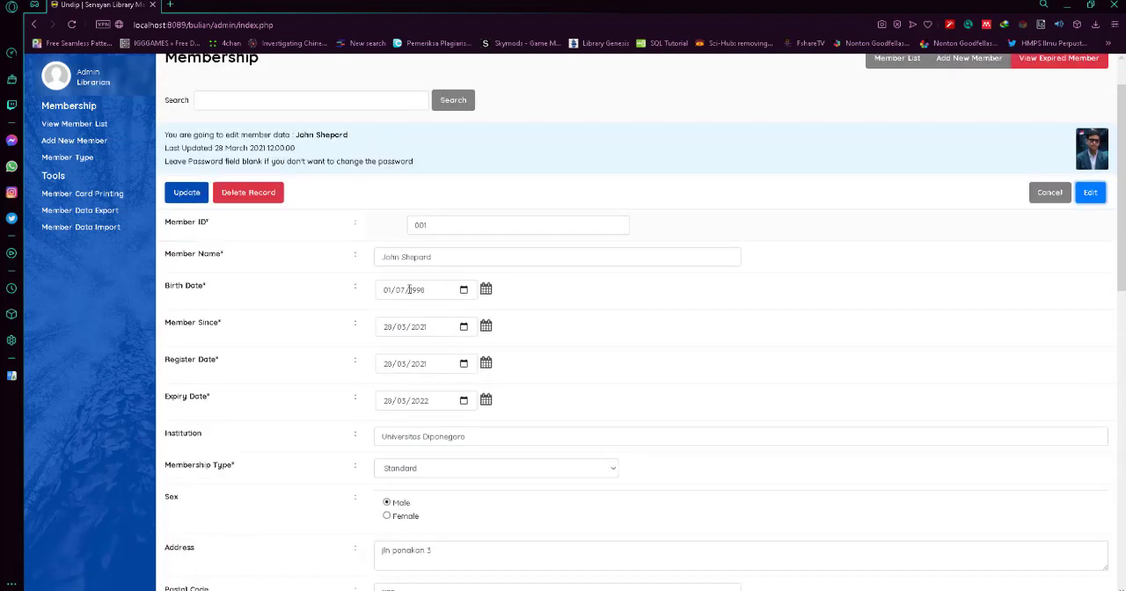
scroll(413, 312, down, 1)
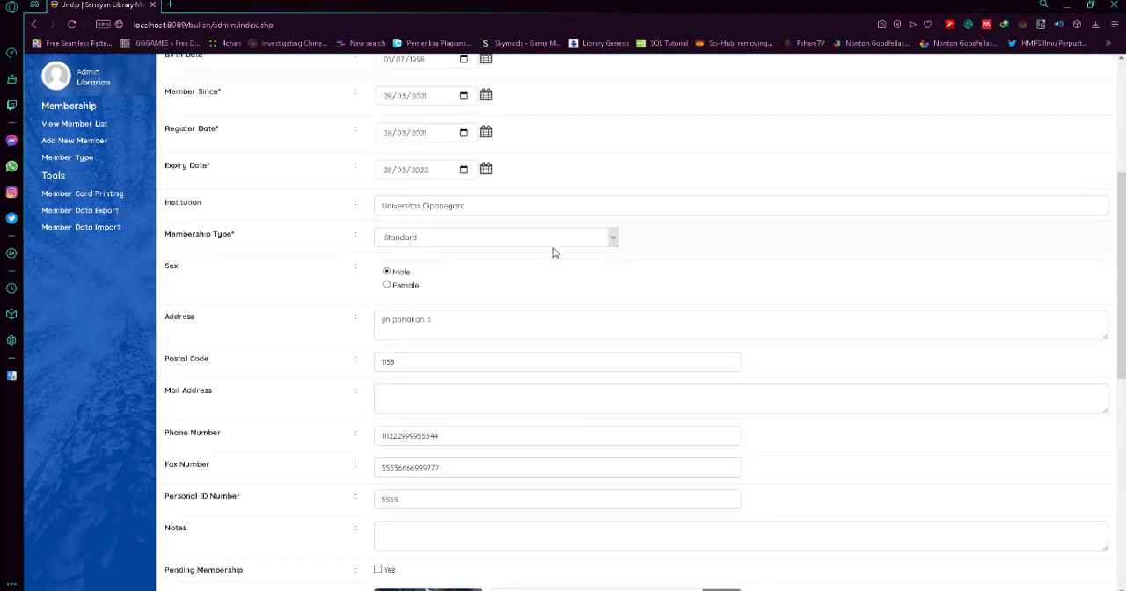
click(490, 238)
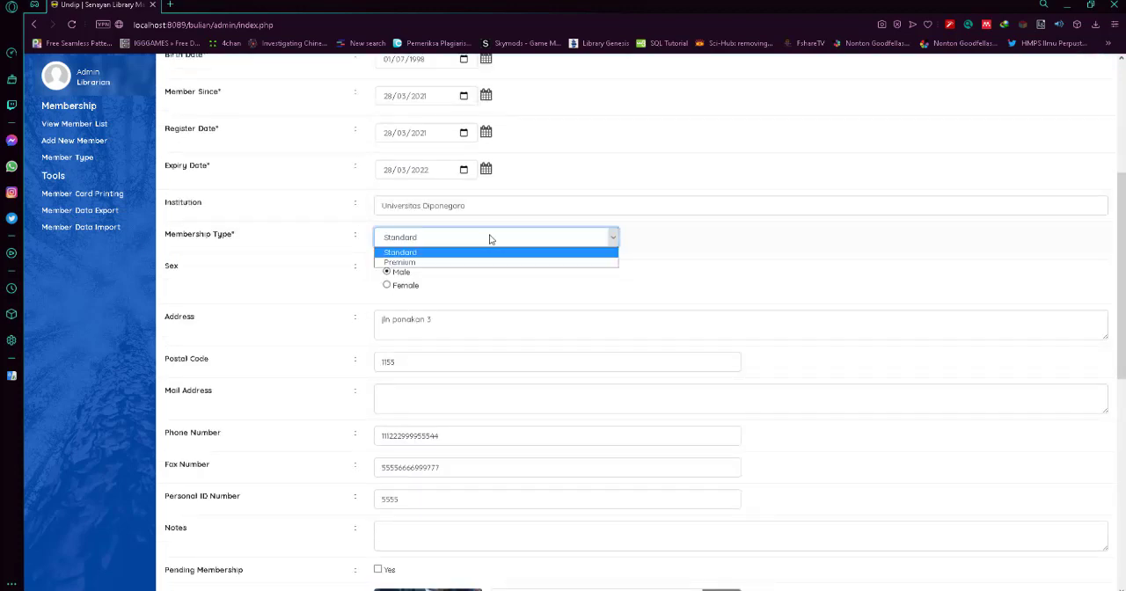
click(433, 257)
Check the rest of the member's details and save the updated record.
scroll(455, 302, up, 2)
scroll(462, 322, down, 4)
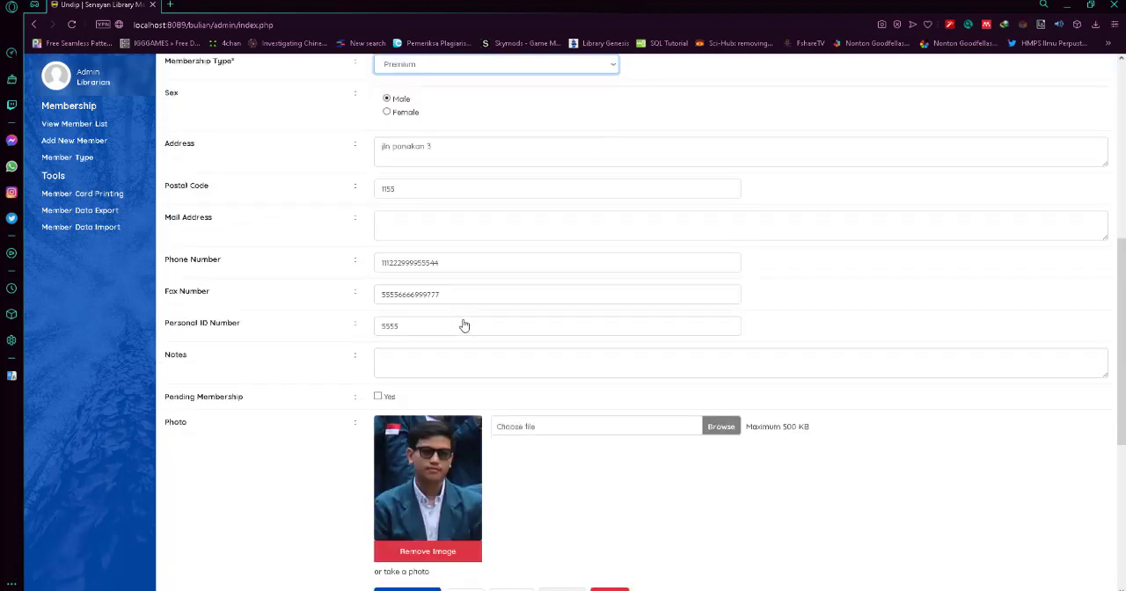
scroll(520, 417, down, 2)
scroll(444, 417, up, 7)
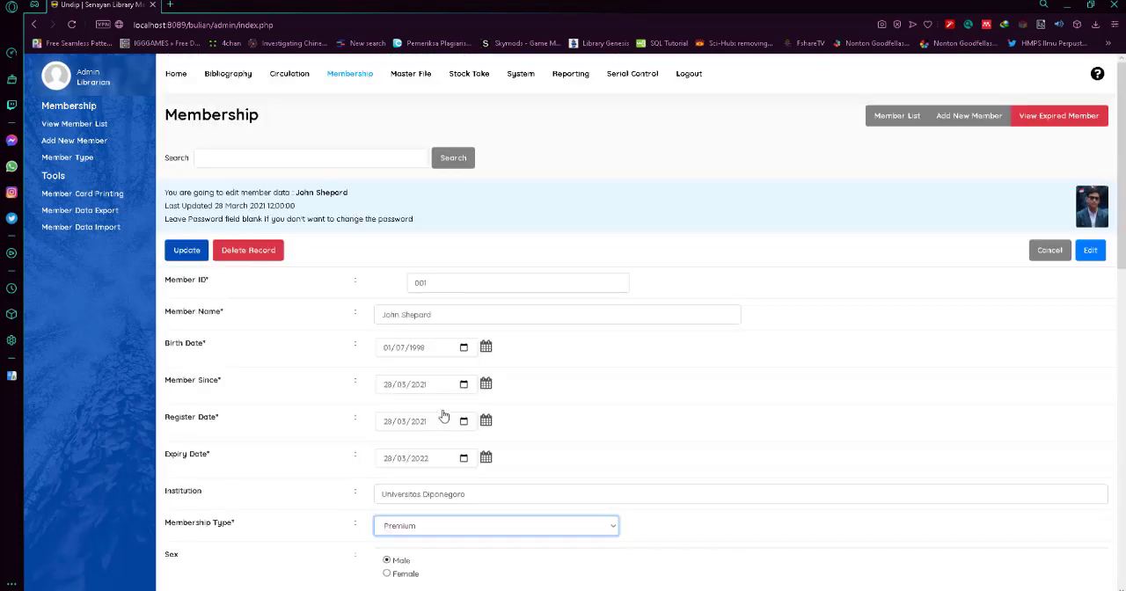
click(182, 251)
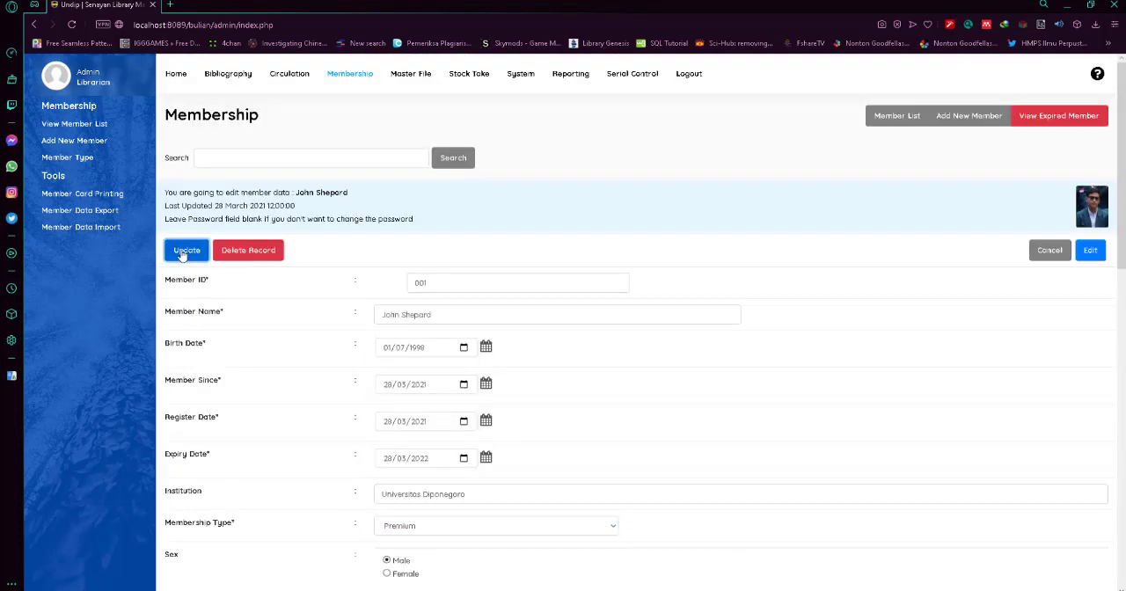
click(697, 96)
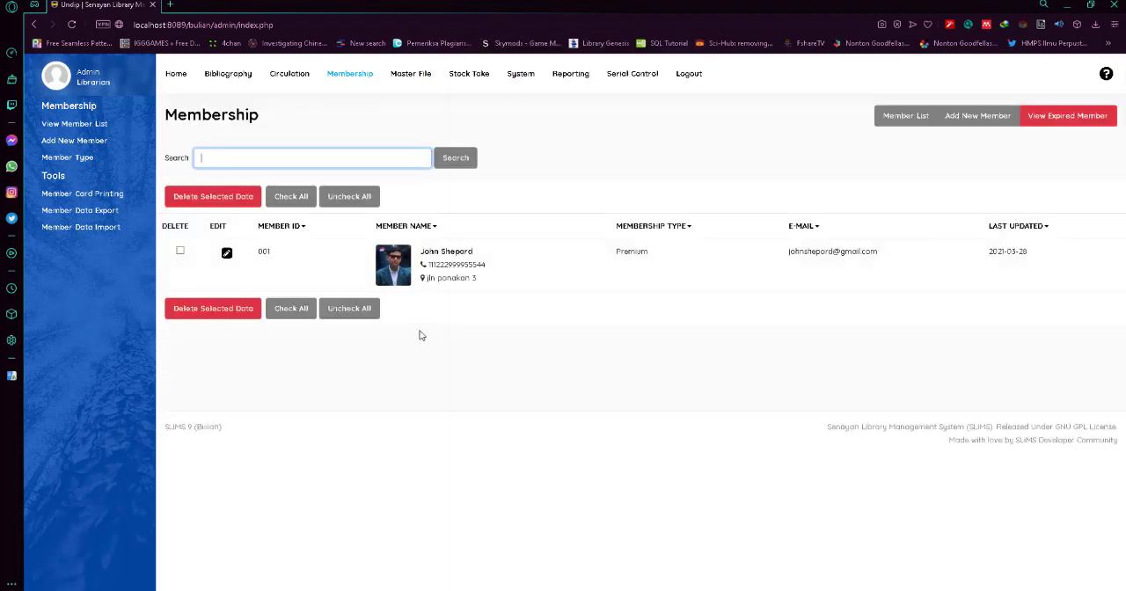
Leave the membership module and open the circulation module's transaction page.
click(179, 251)
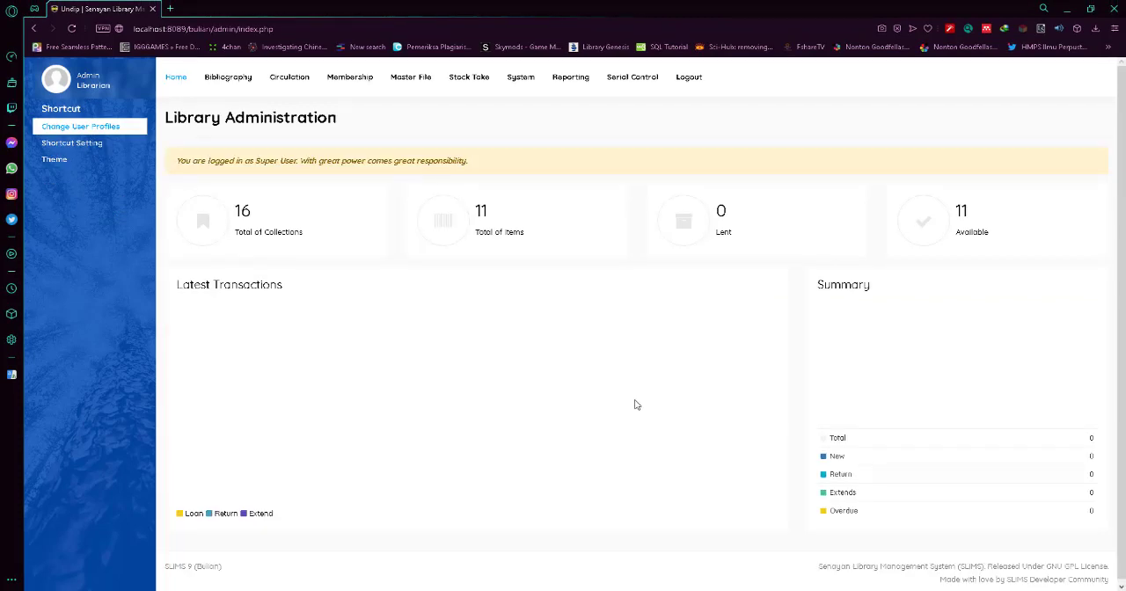
click(290, 77)
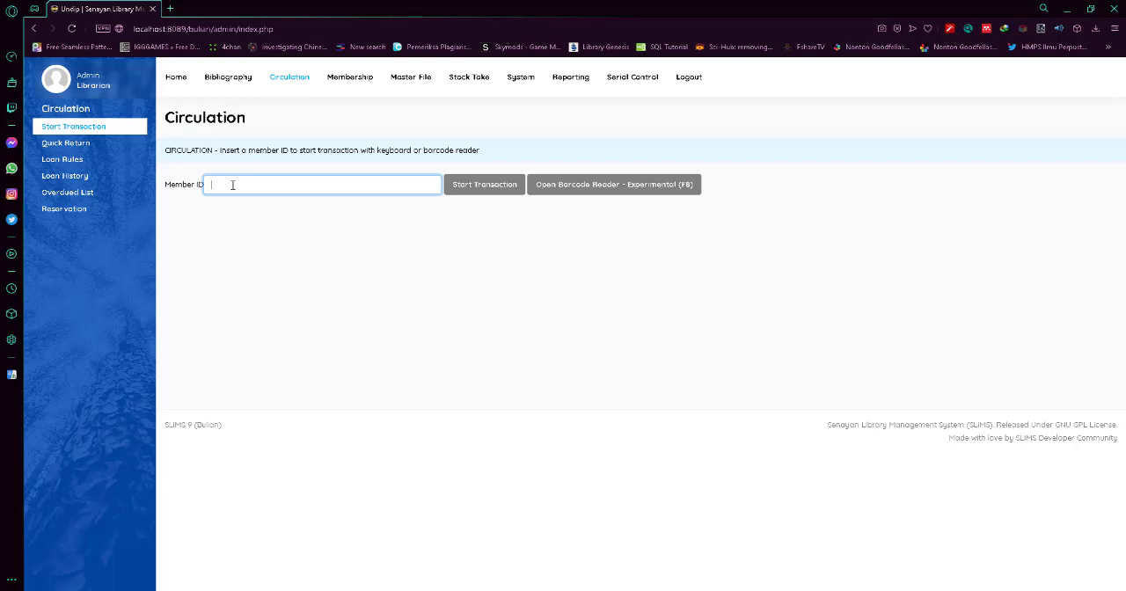
Enter the registered member's ID and start a circulation transaction for that member.
text(001)
click(190, 186)
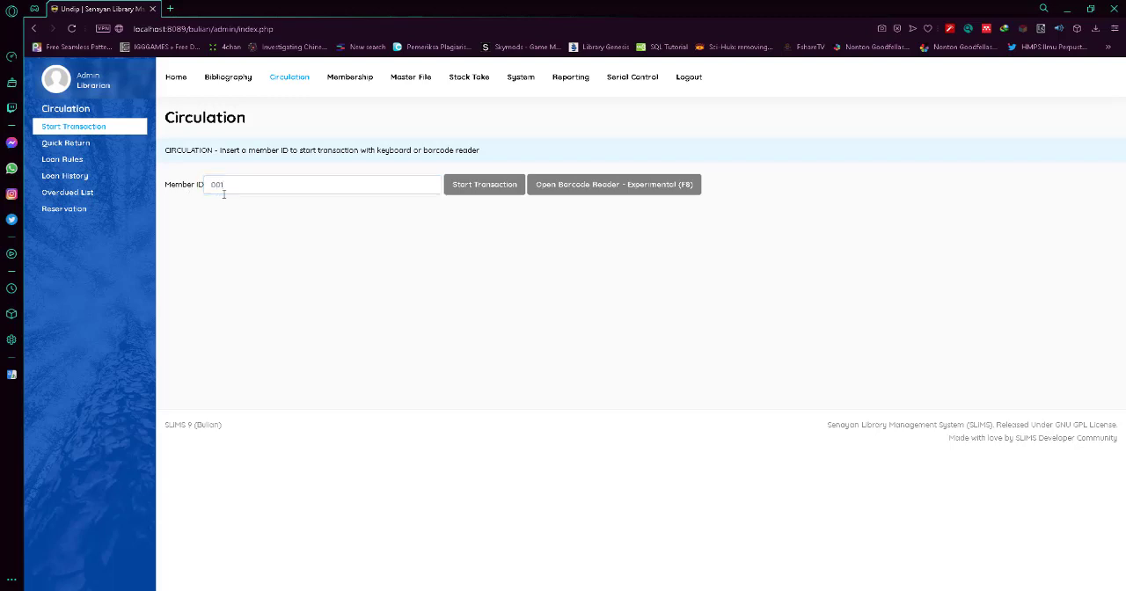
click(248, 188)
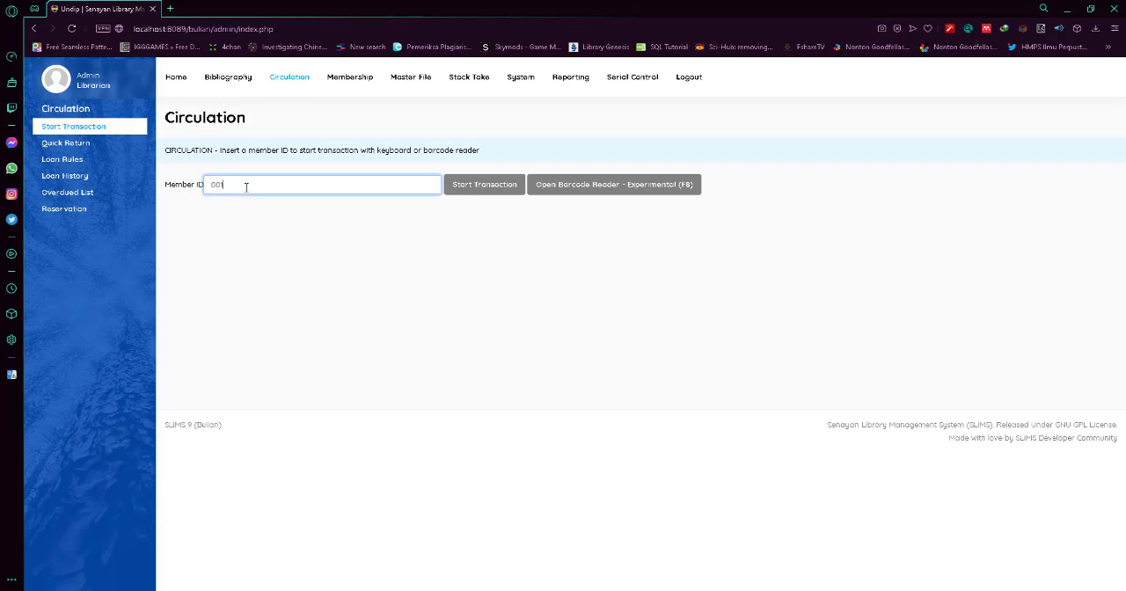
click(481, 188)
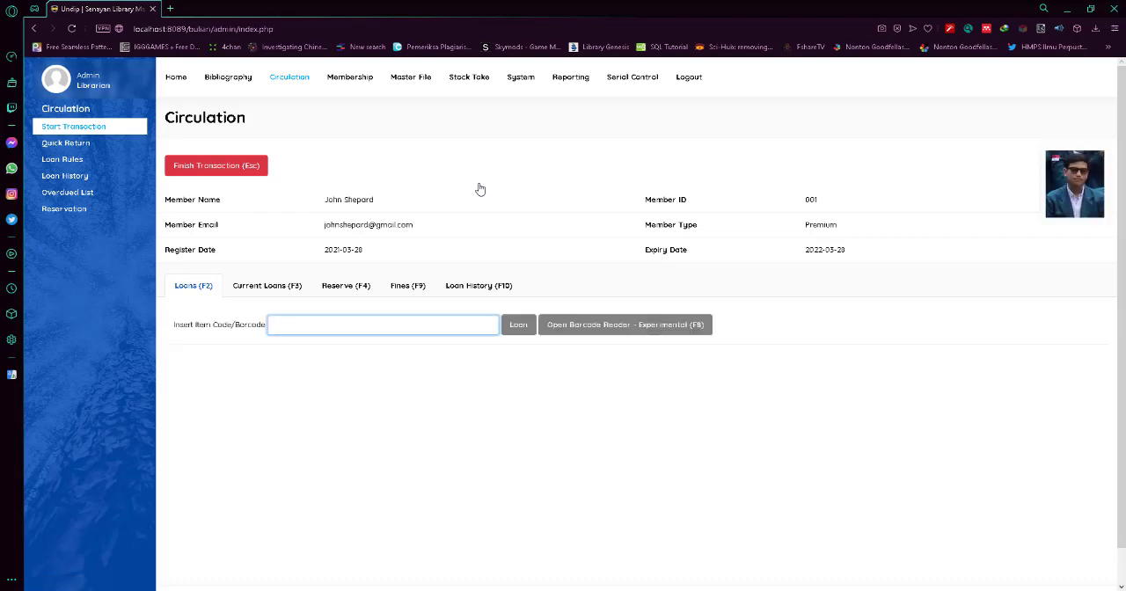
Review the member's current loans, reservations, fines and loan history within the open transaction.
click(826, 449)
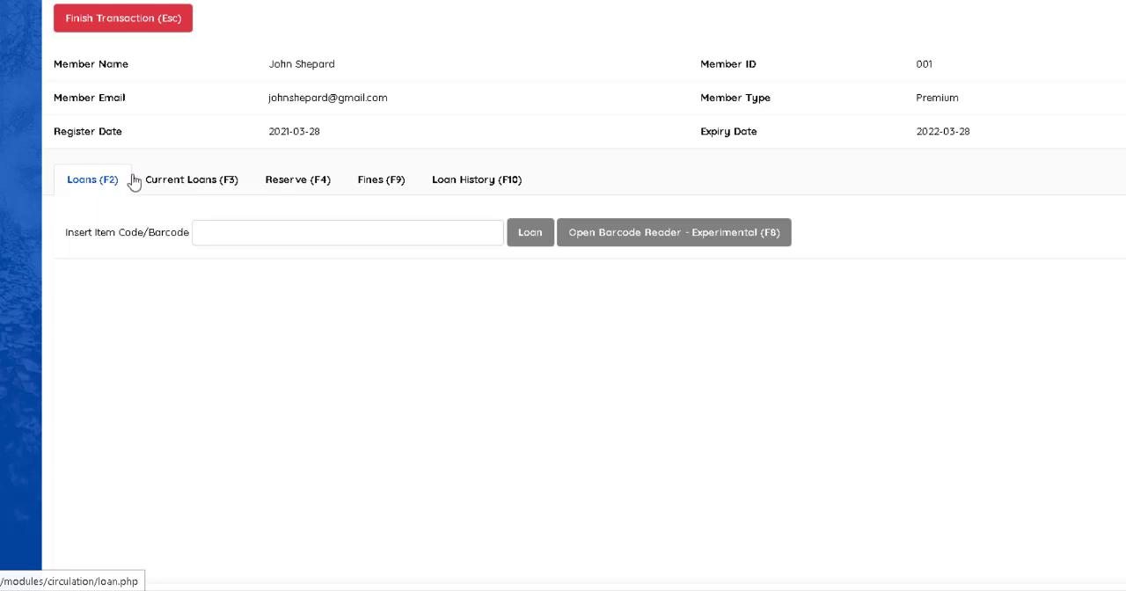
click(191, 177)
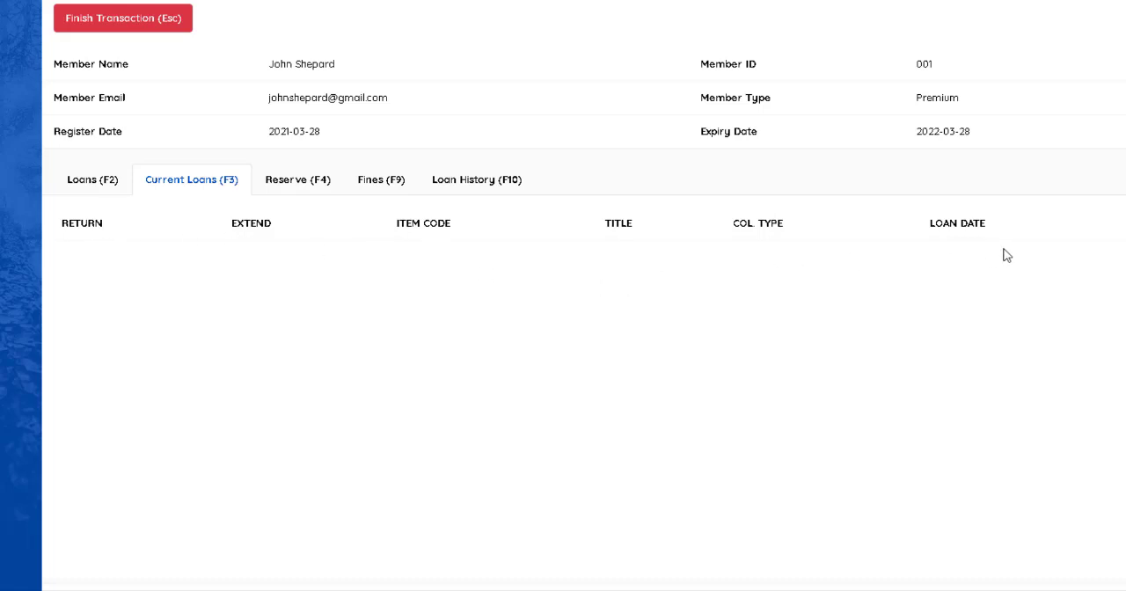
click(296, 189)
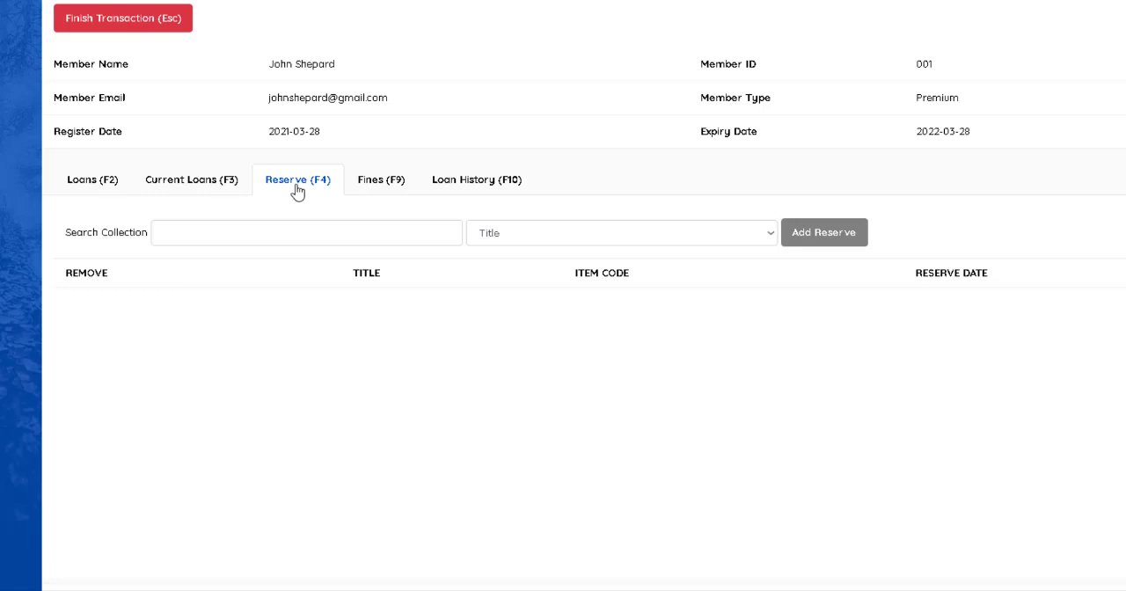
click(373, 188)
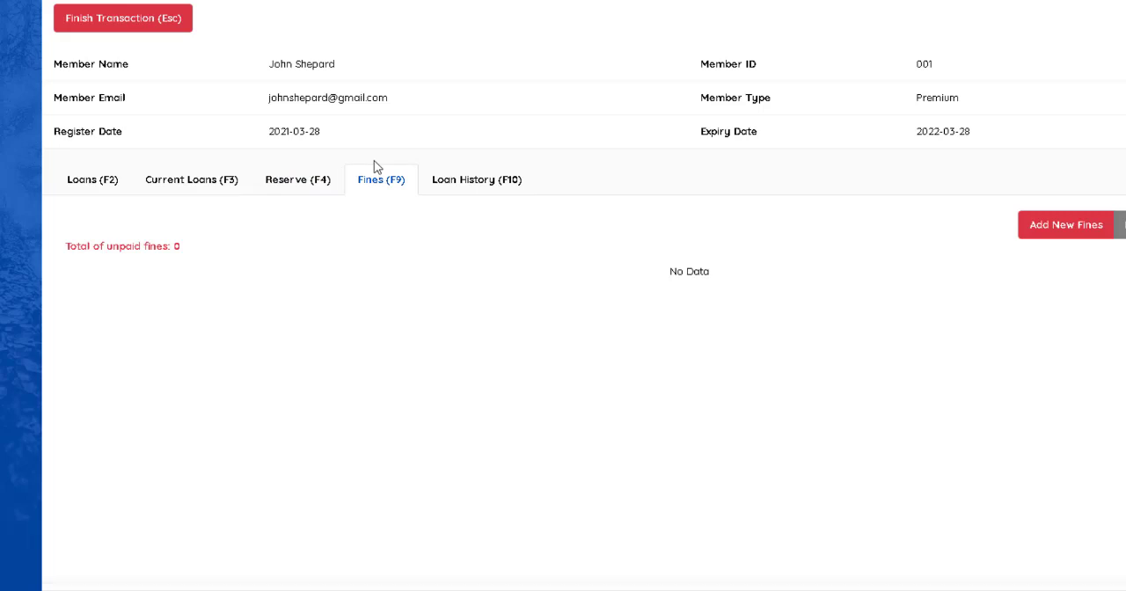
click(433, 187)
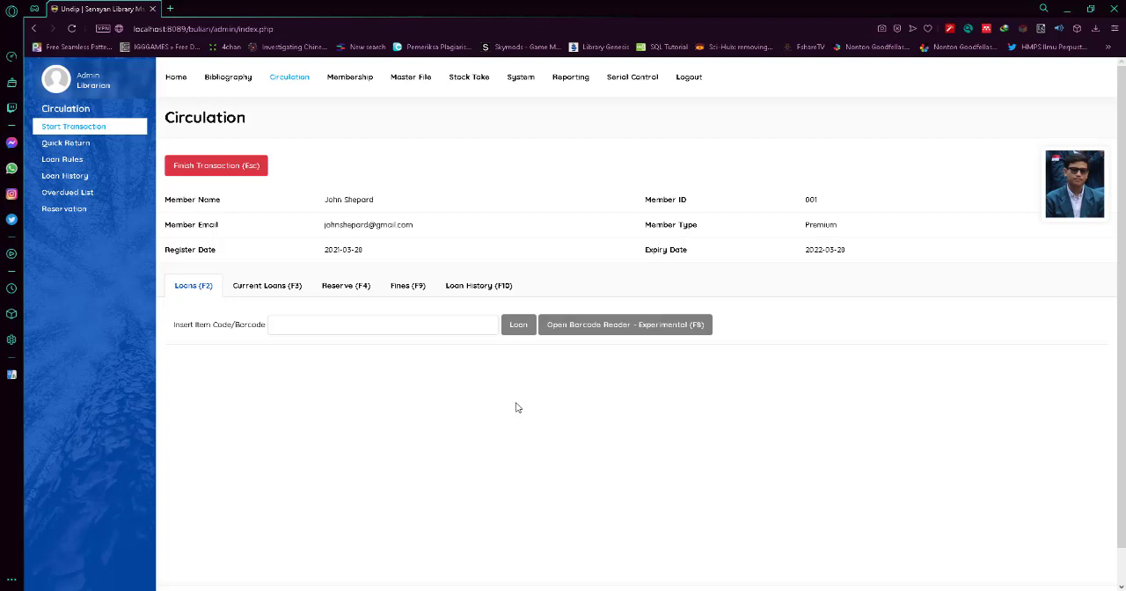
Loan the item with code s00001 to the member.
click(276, 326)
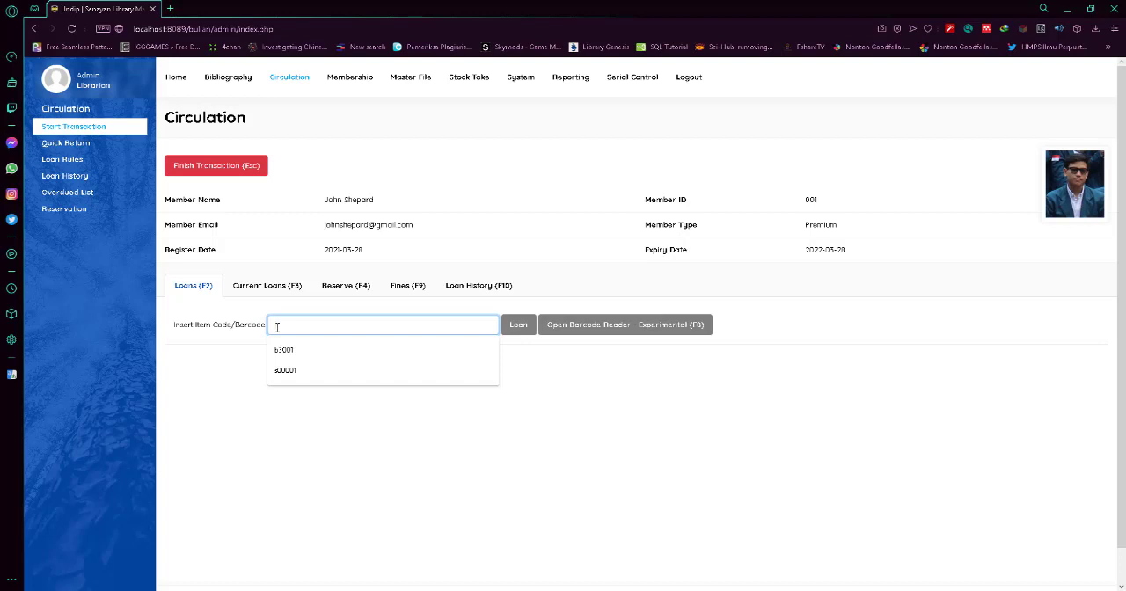
click(285, 372)
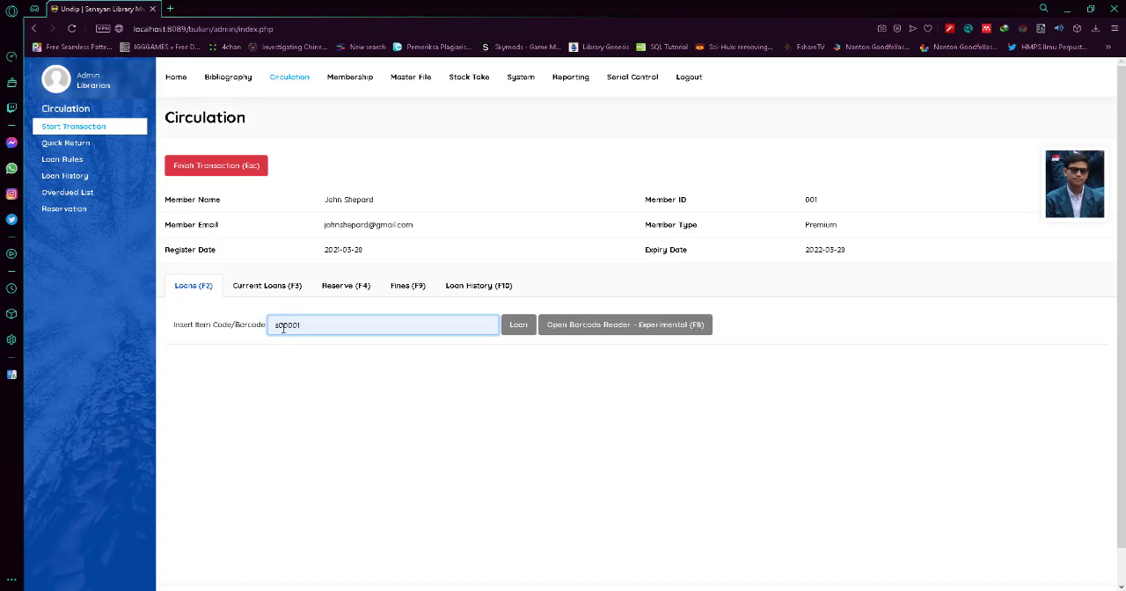
click(521, 331)
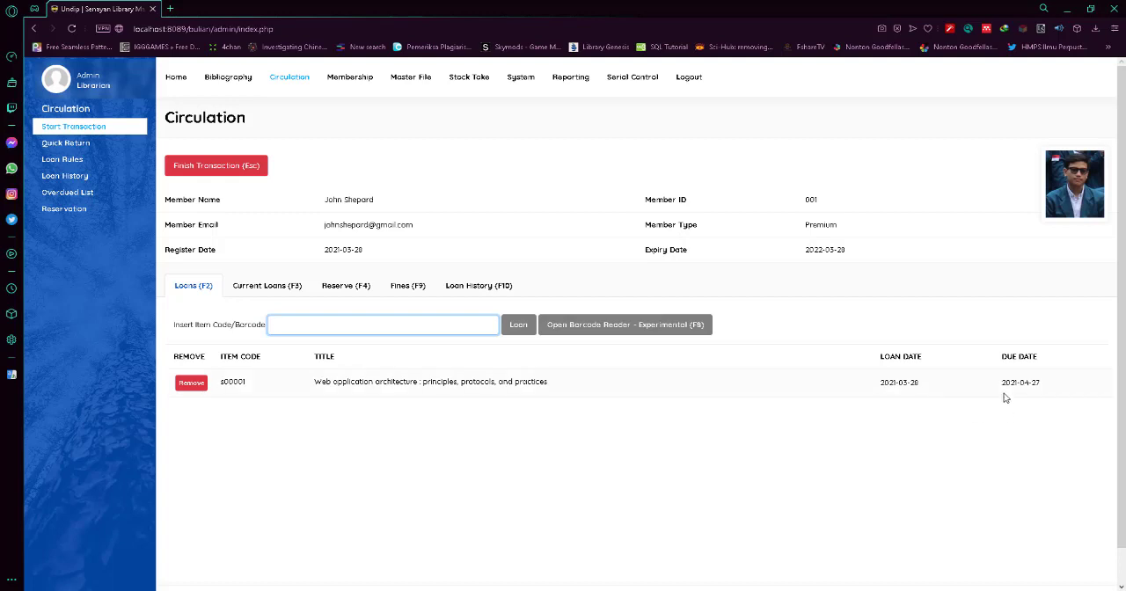
click(660, 471)
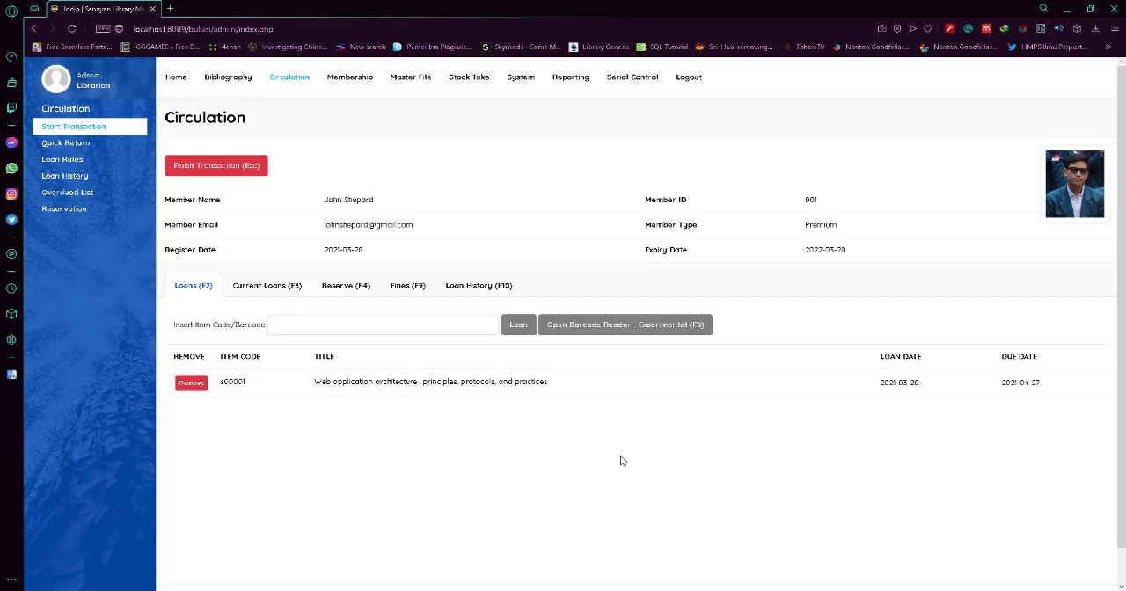
Try to reserve Web application architecture for the member by searching the collection for s0000.
click(326, 295)
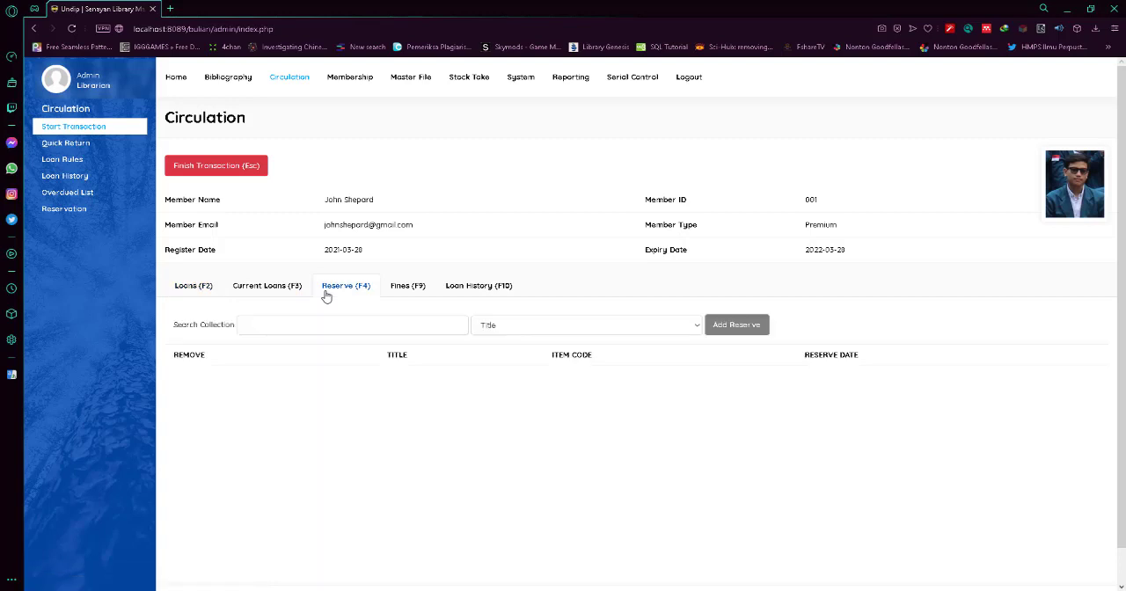
click(413, 326)
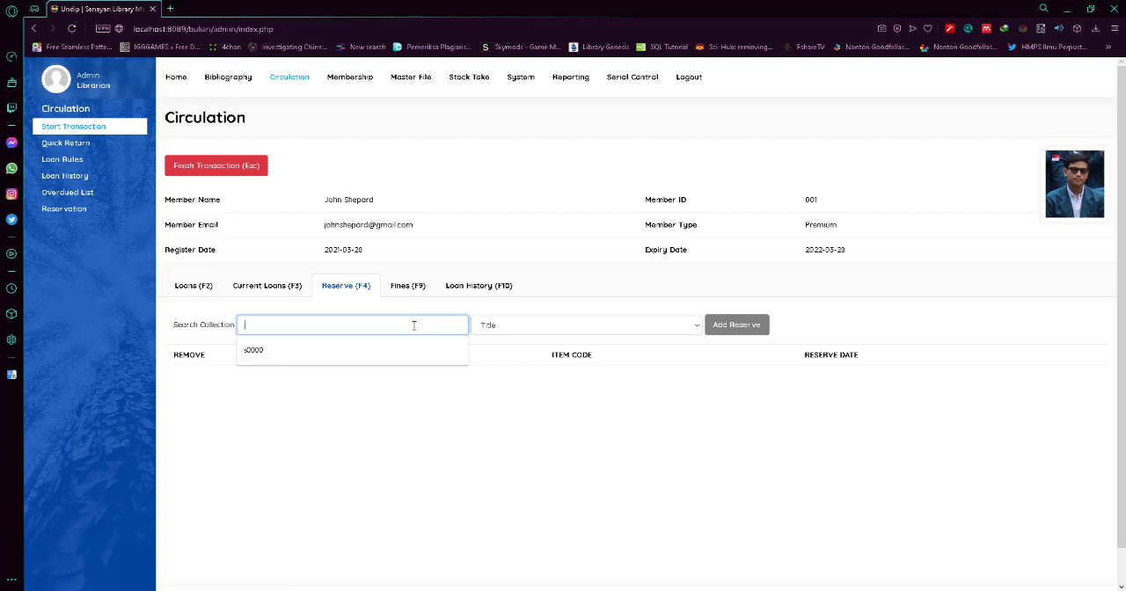
click(410, 359)
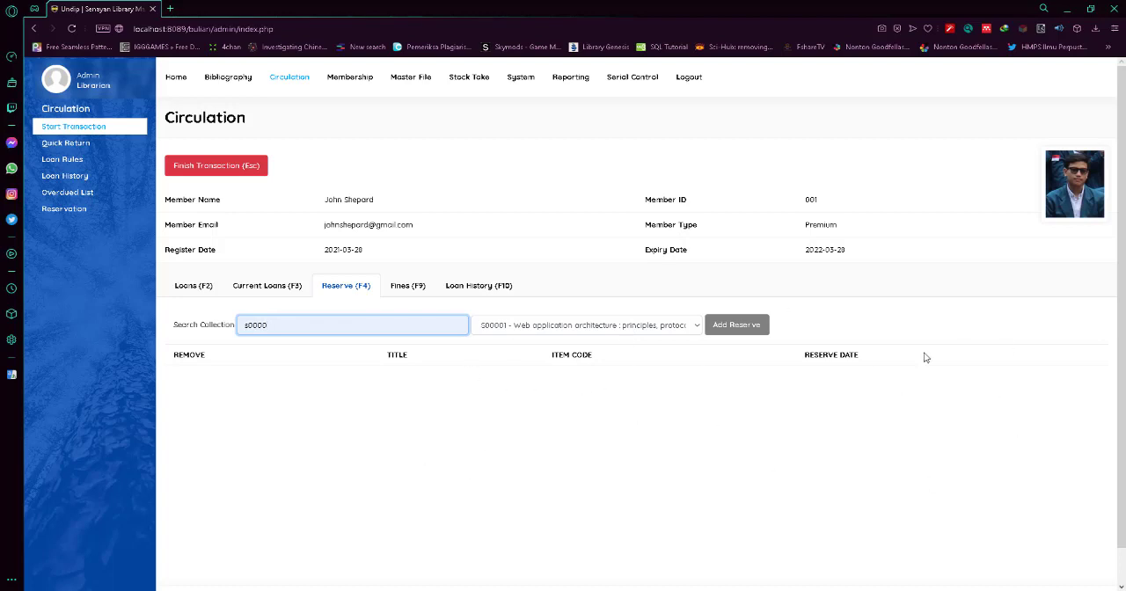
click(730, 324)
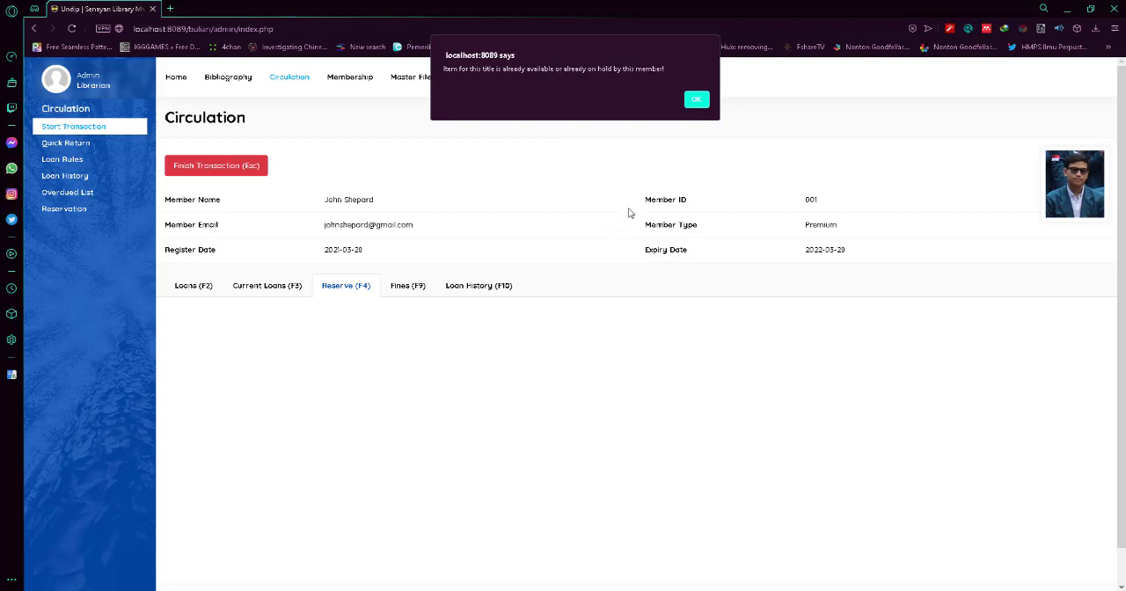
click(699, 102)
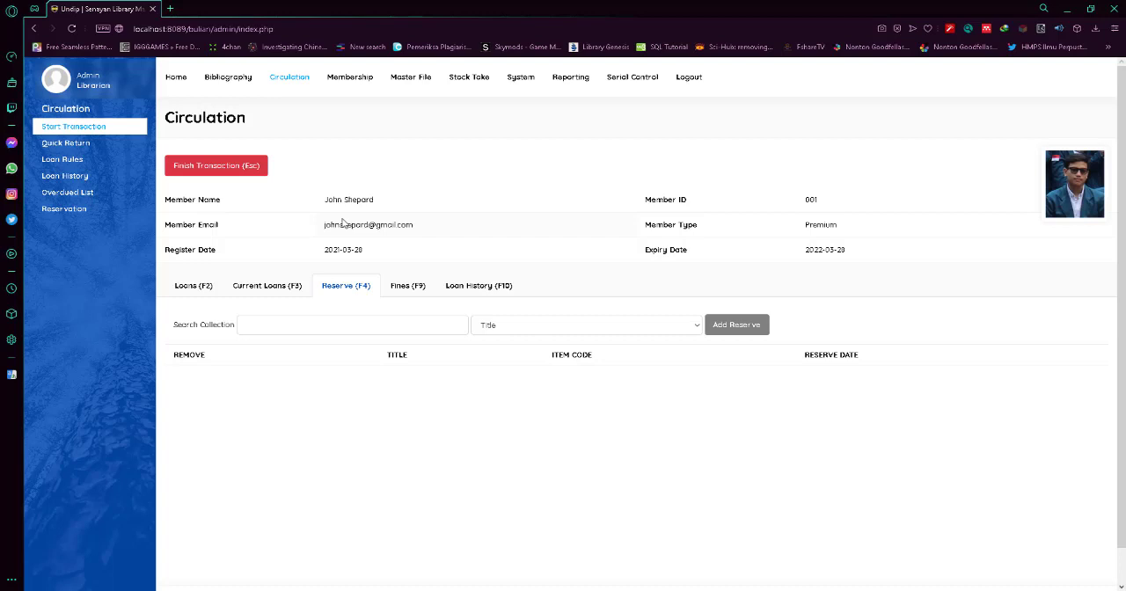
Finish the member's circulation transaction and confirm ending it.
click(216, 180)
click(659, 99)
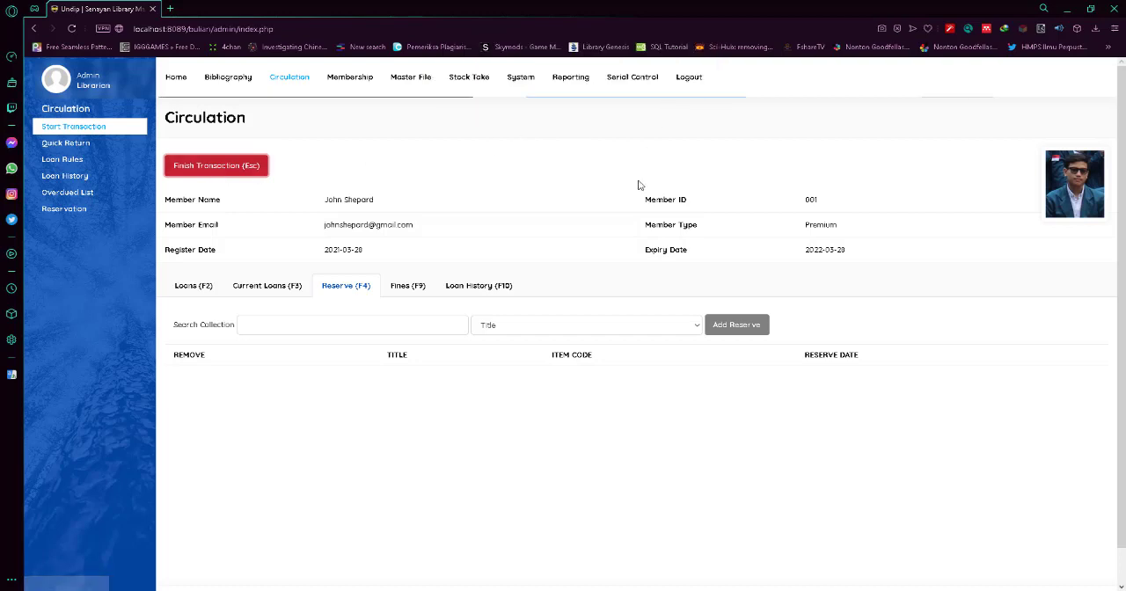